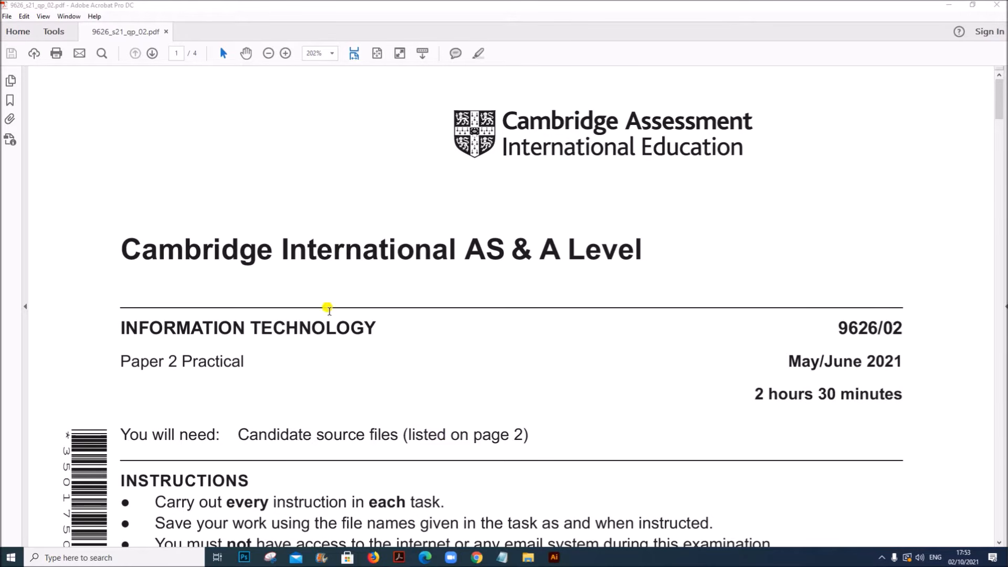
# - Read the exam paper's title details and source file list, and check the supplied files in the June 2021-P2 folder
pyautogui.moveTo(123, 244); pyautogui.dragTo(472, 252)
pyautogui.moveTo(121, 325); pyautogui.dragTo(261, 353)
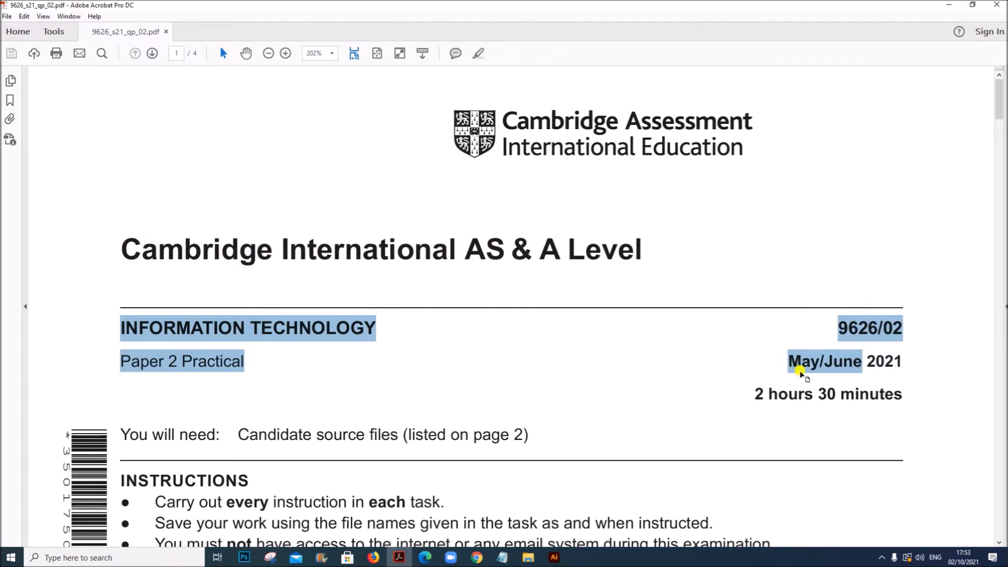
pyautogui.scroll(-10, 464, 491)
pyautogui.scroll(-13, 460, 491)
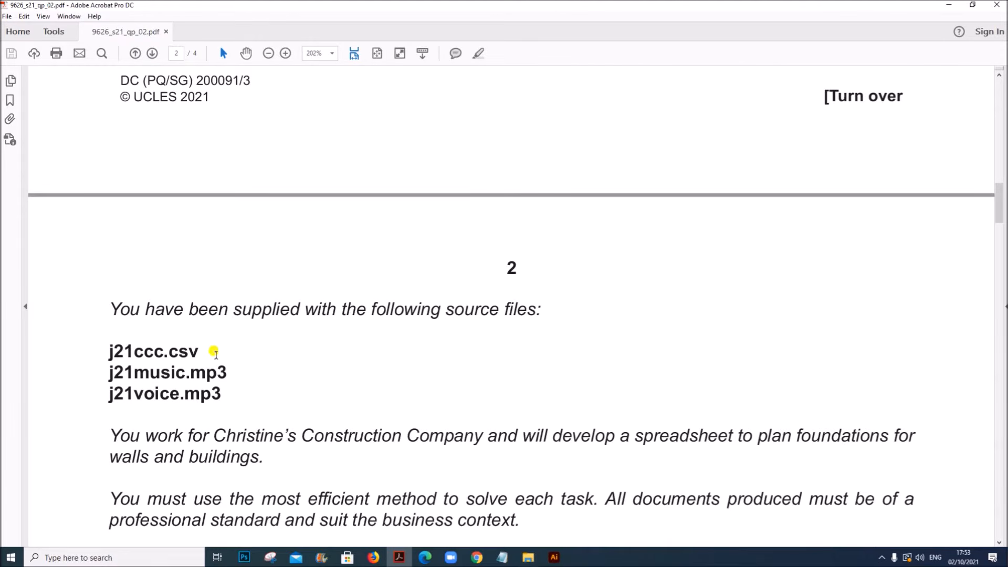
pyautogui.moveTo(99, 342); pyautogui.dragTo(228, 373)
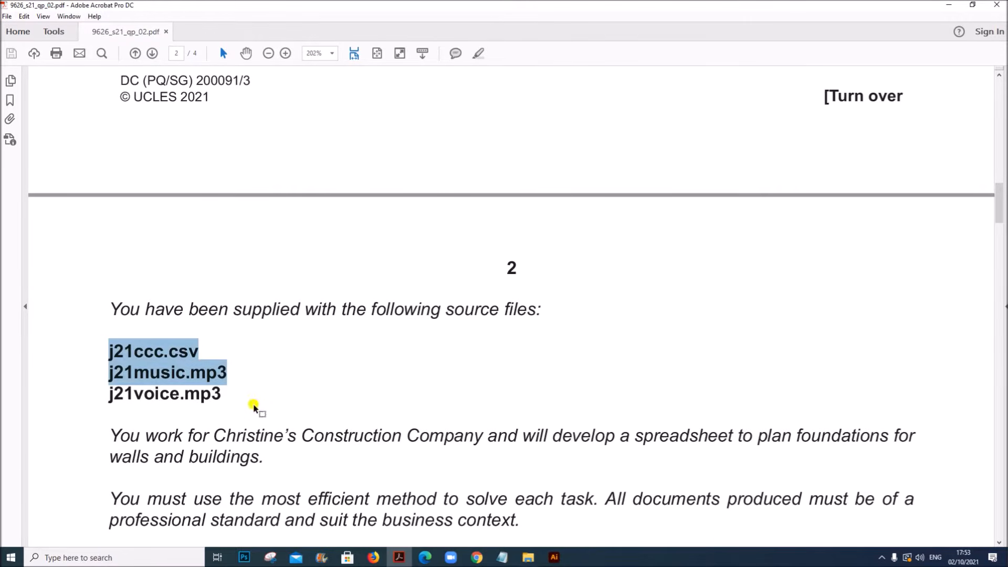
pyautogui.click(529, 557)
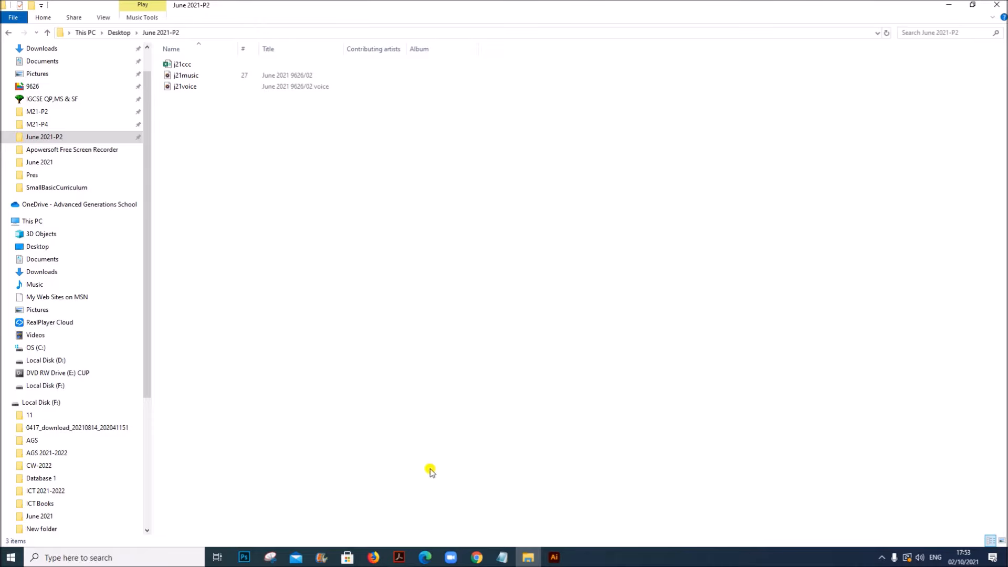
pyautogui.click(399, 557)
# - Read the currency rule and the start of task 1 in the exam paper, and open j21ccc from the June 2021-P2 folder
pyautogui.scroll(-5, 315, 400)
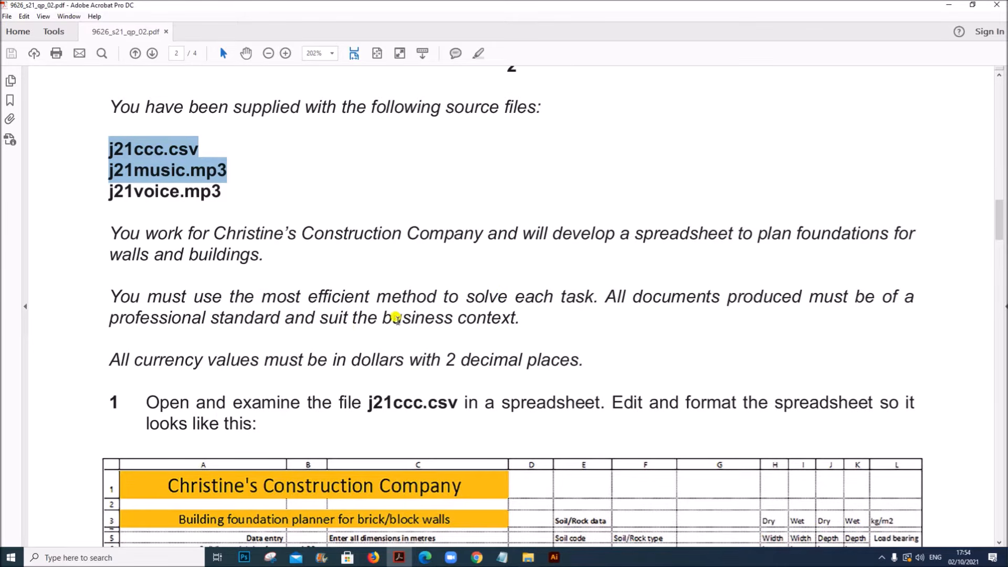
pyautogui.scroll(-3, 343, 332)
pyautogui.moveTo(111, 288); pyautogui.dragTo(576, 274)
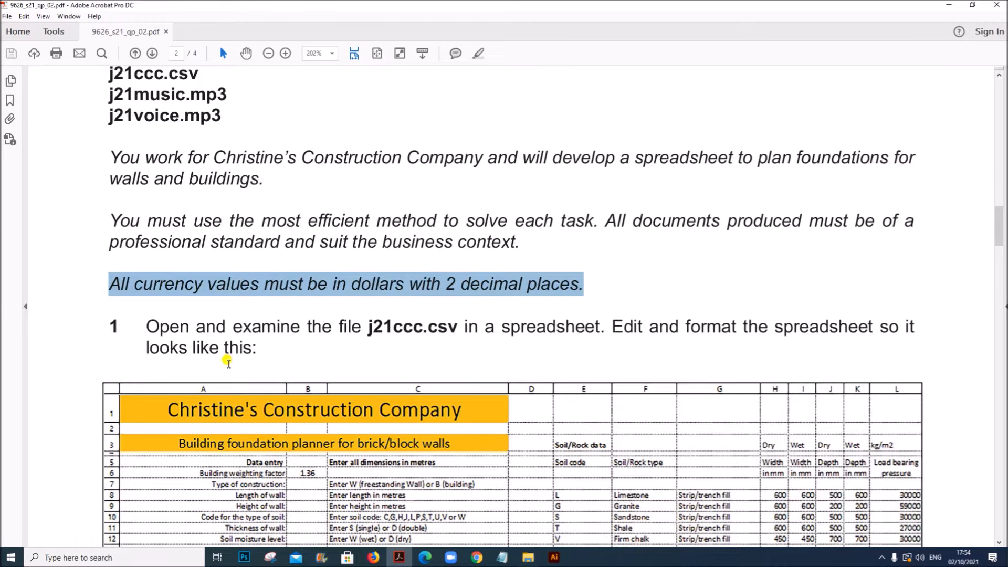
pyautogui.scroll(-3, 227, 362)
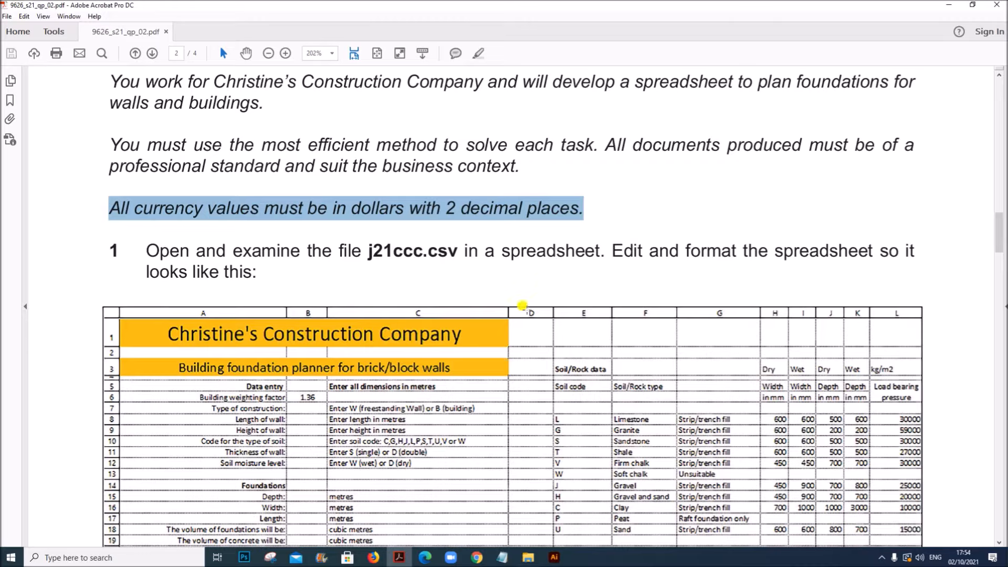
pyautogui.click(528, 557)
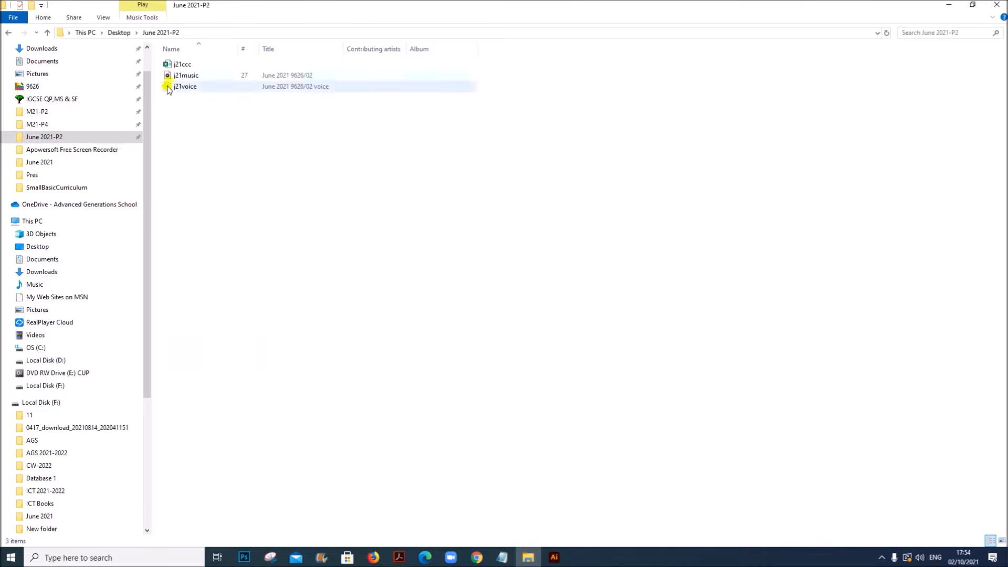
pyautogui.click(176, 65)
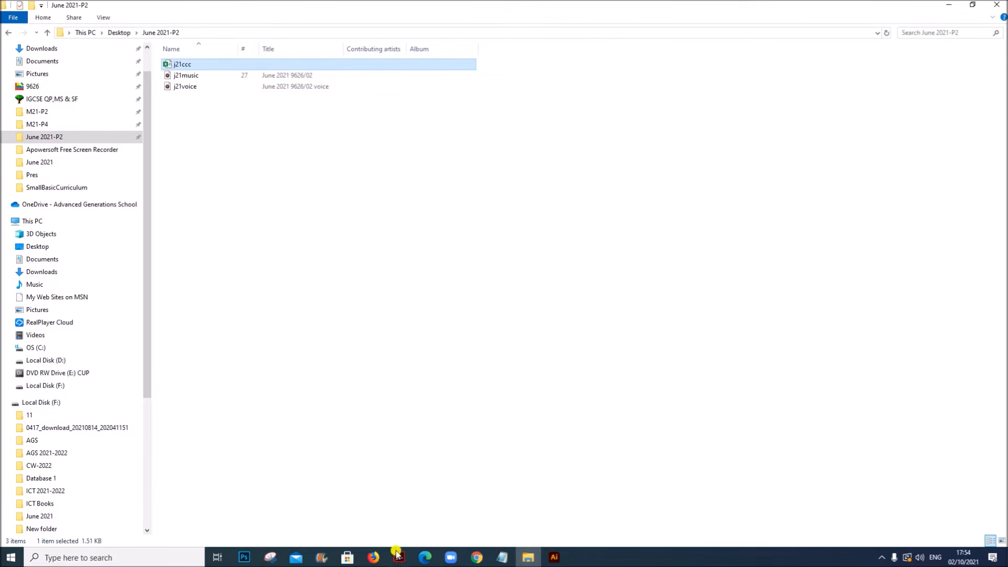
# - Switch back to the exam paper in Acrobat and read task 1's target layout and its merging, background and text colour requirements
pyautogui.click(399, 557)
pyautogui.scroll(-3, 445, 359)
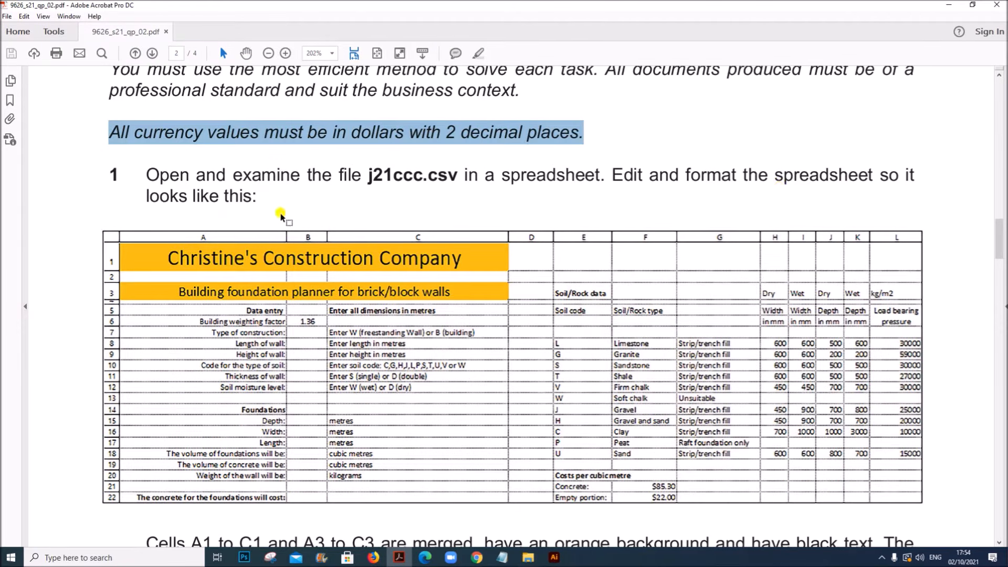
pyautogui.scroll(-6, 191, 210)
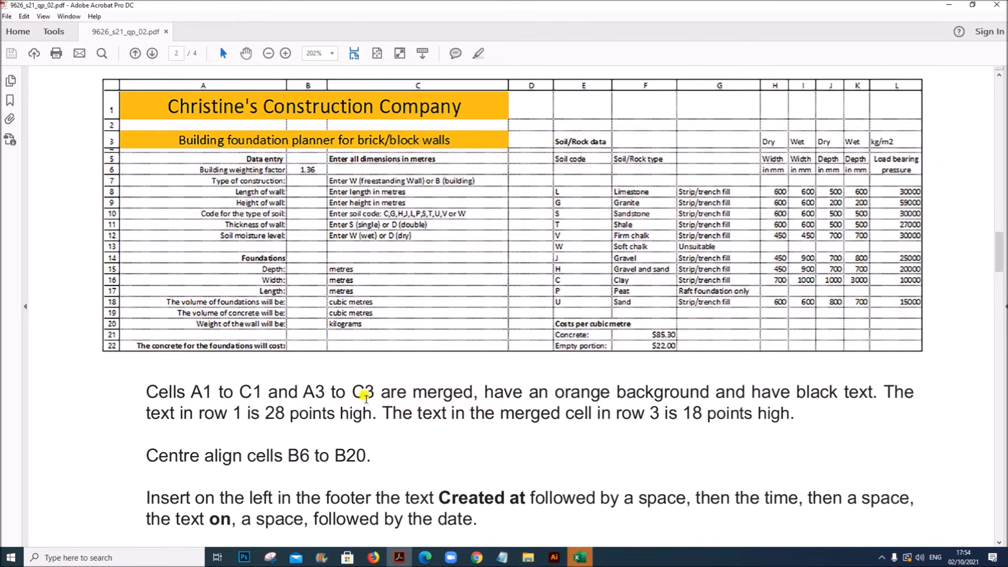
pyautogui.moveTo(148, 392); pyautogui.dragTo(865, 386)
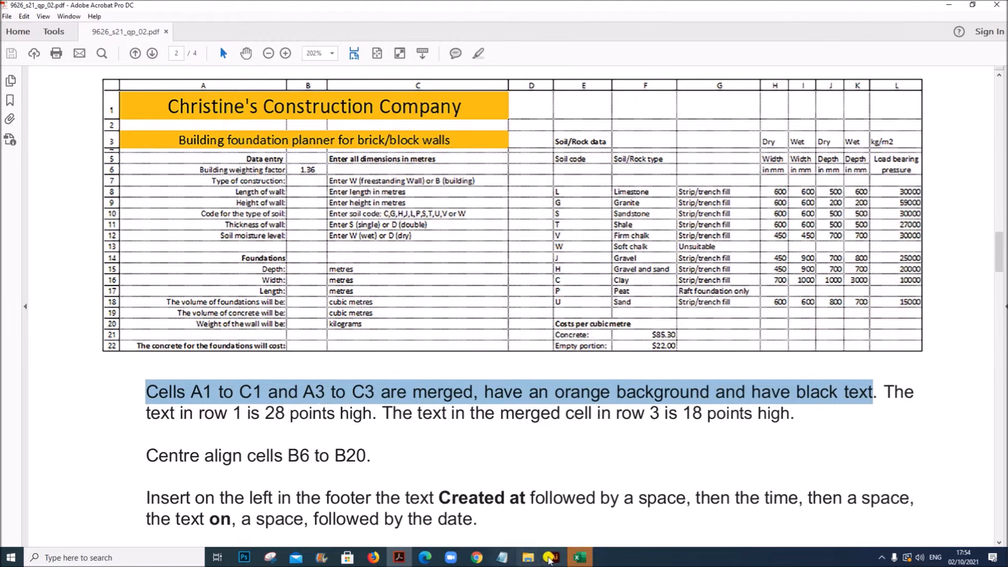
# - Switch to the j21ccc workbook in Excel, maximize it and fit all column widths to their contents
pyautogui.click(577, 557)
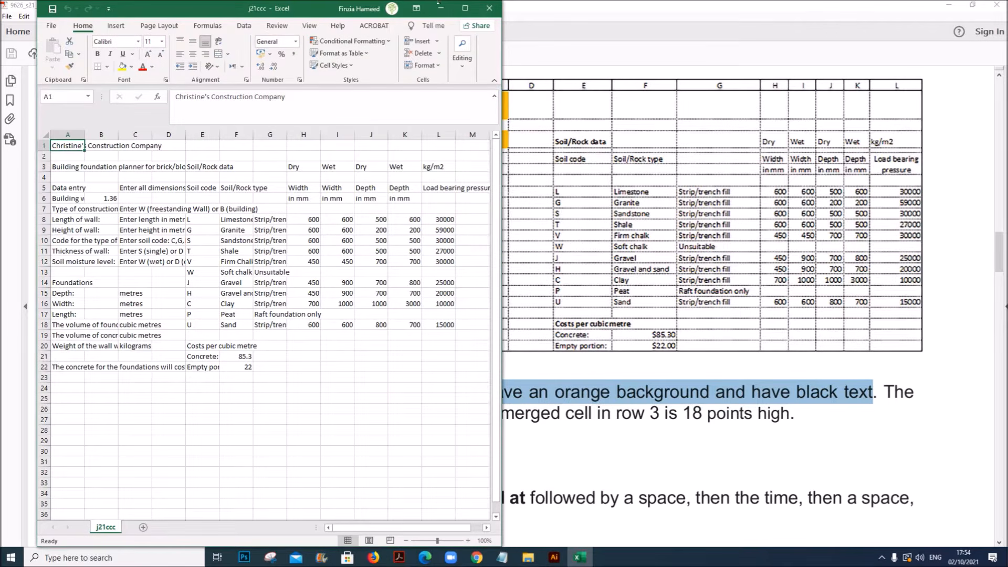
pyautogui.click(464, 8)
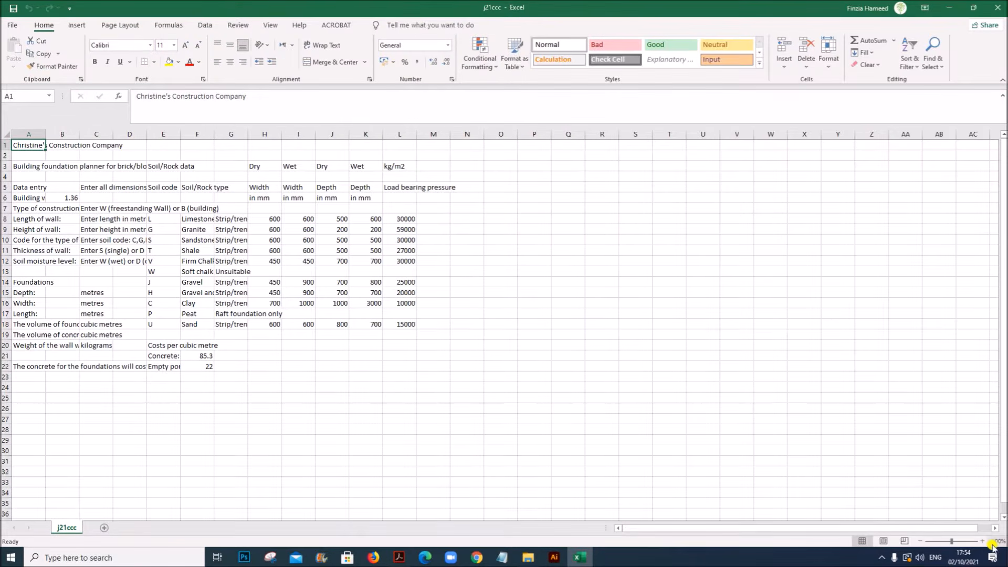
pyautogui.click(982, 541)
pyautogui.click(983, 540)
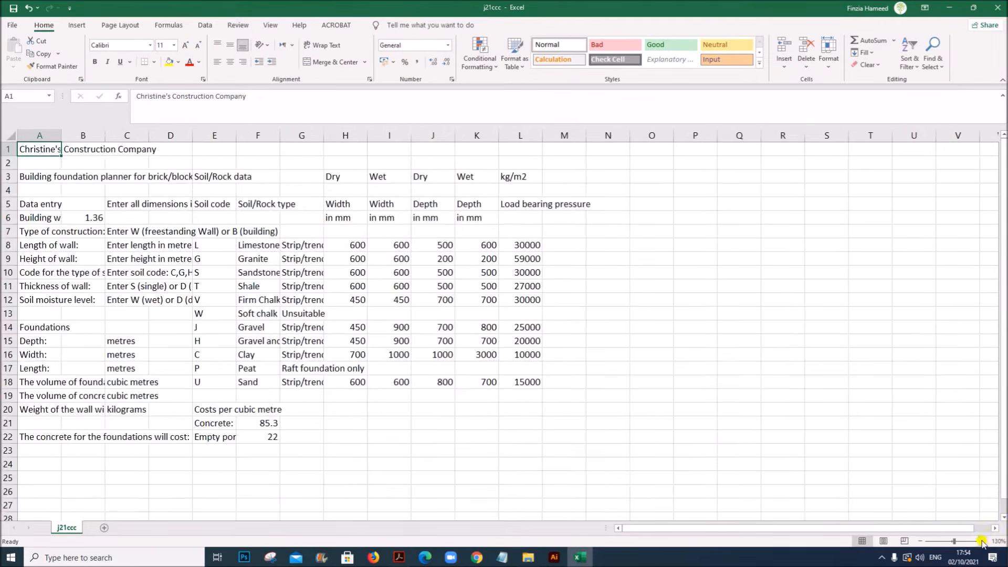
pyautogui.click(12, 130)
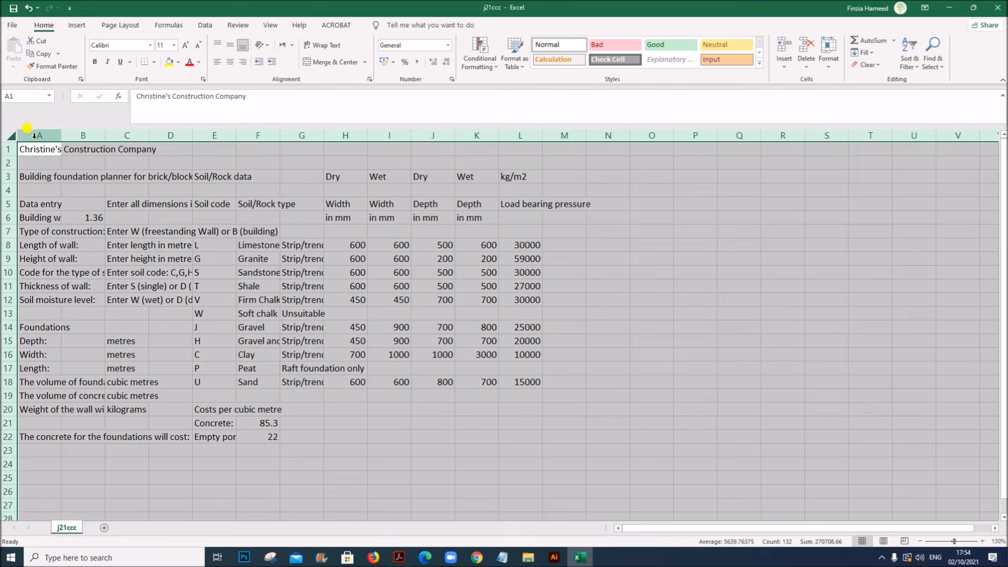
pyautogui.doubleClick(62, 136)
pyautogui.click(470, 354)
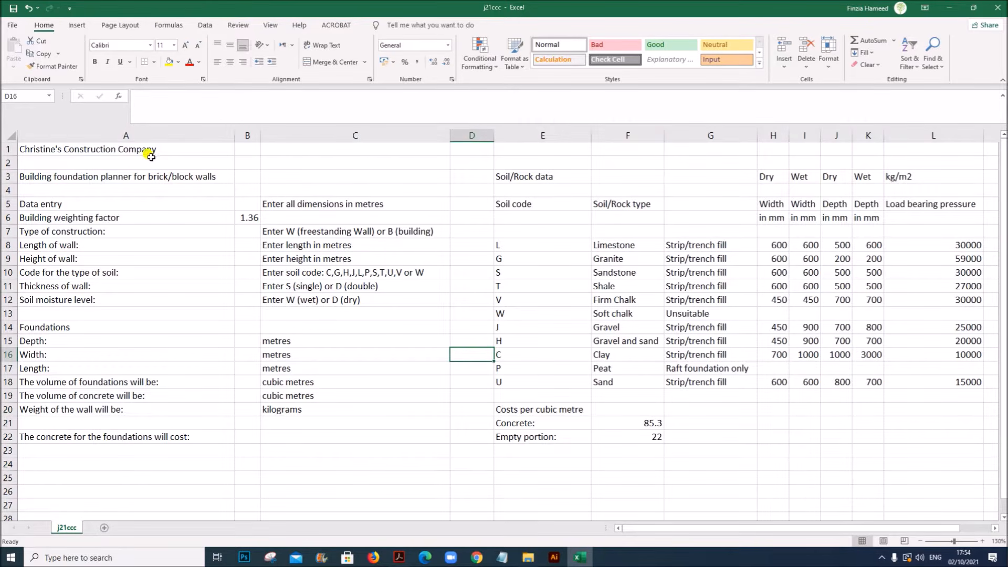
# - Merge and centre cells A1 to C1 and cells A3 to C3
pyautogui.moveTo(134, 150); pyautogui.dragTo(349, 147)
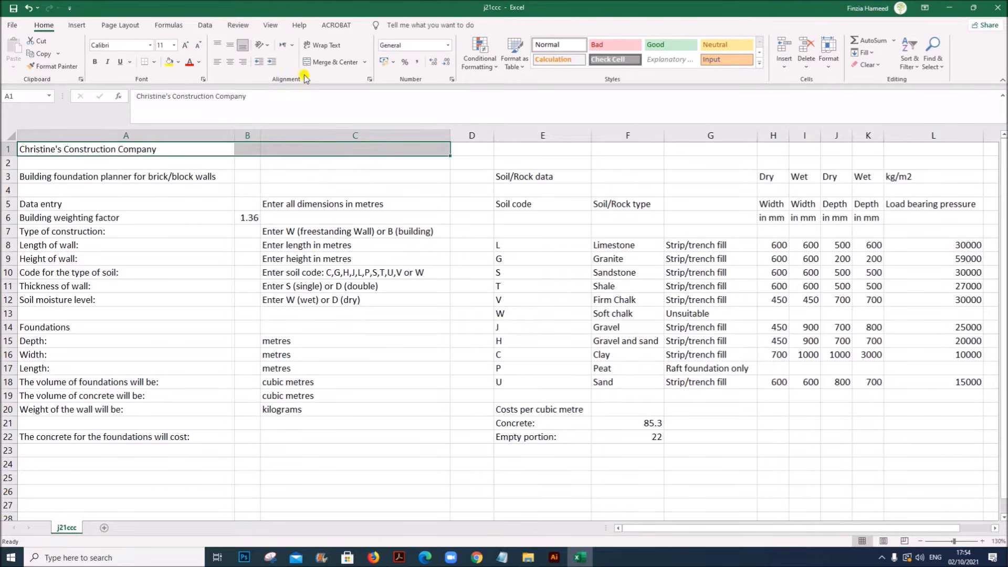
pyautogui.click(322, 64)
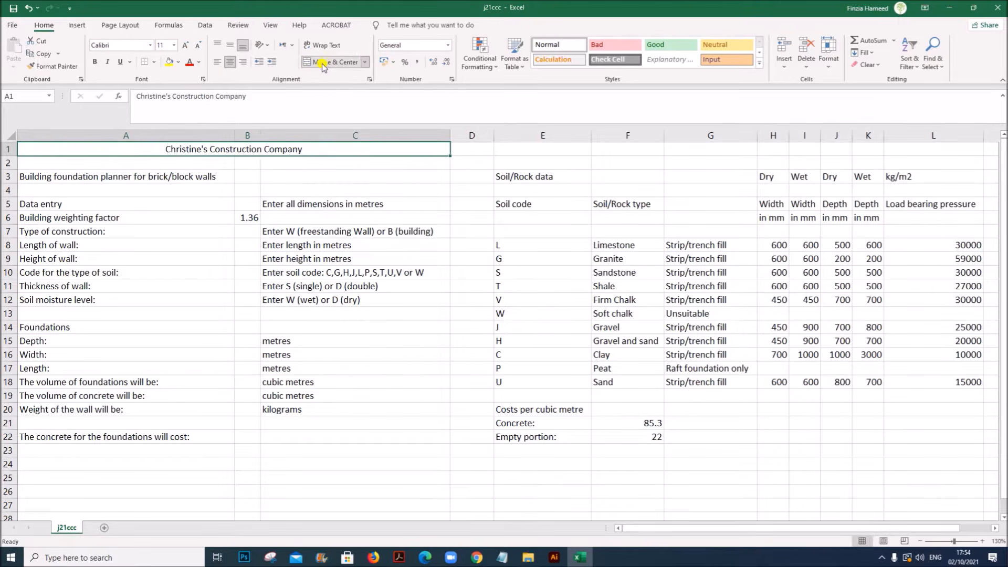
pyautogui.moveTo(60, 177); pyautogui.dragTo(305, 175)
pyautogui.click(323, 62)
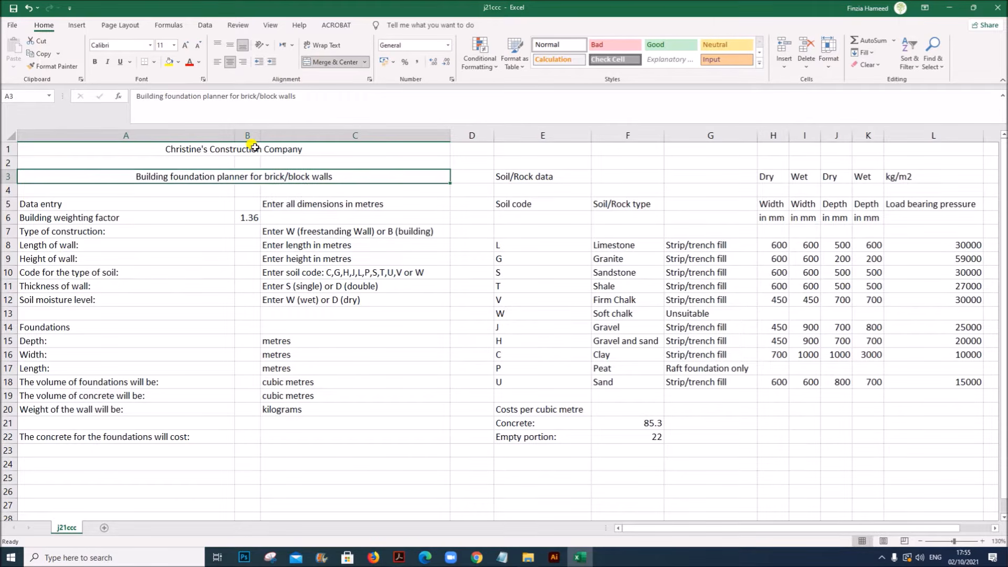
# - Fill the merged title cells in rows 1 and 3 with an orange background
pyautogui.click(254, 147)
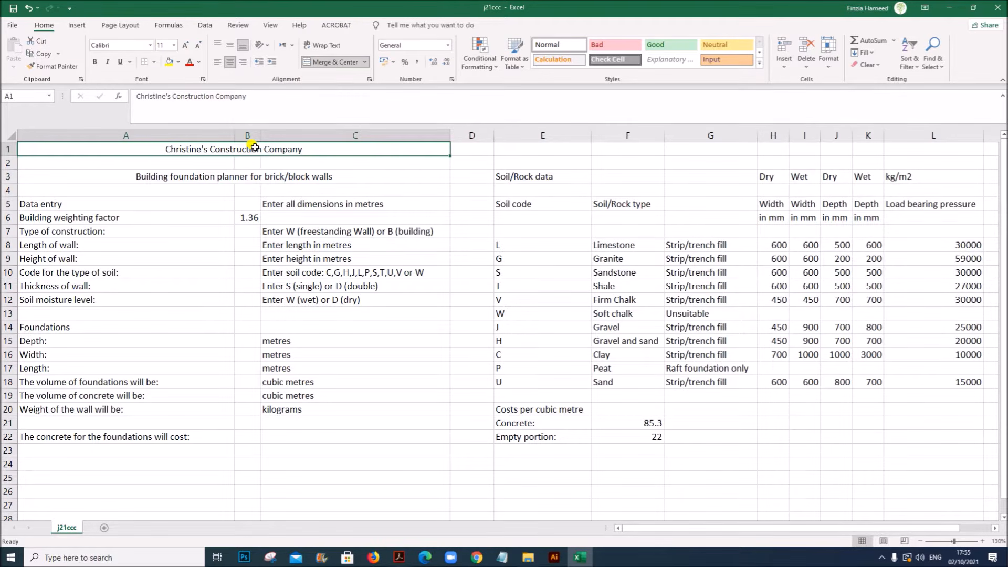
pyautogui.keyDown('ctrl'); pyautogui.click(244, 178); pyautogui.keyUp('ctrl')
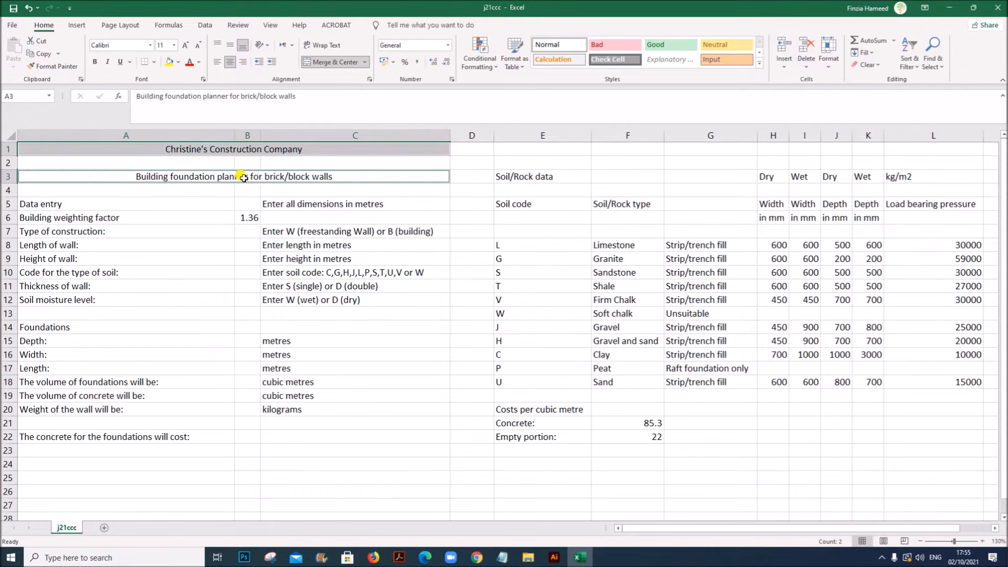
pyautogui.click(179, 62)
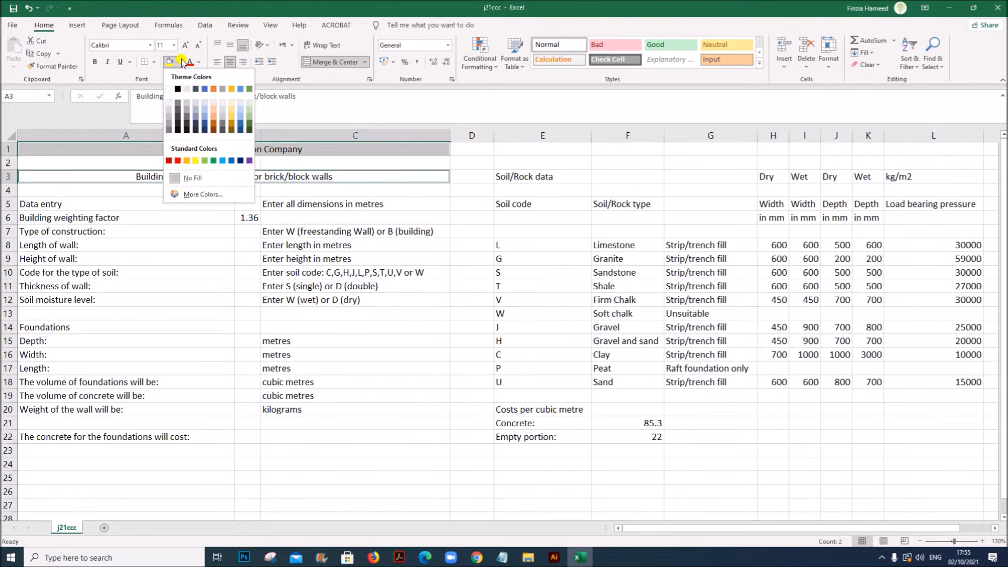
pyautogui.click(213, 89)
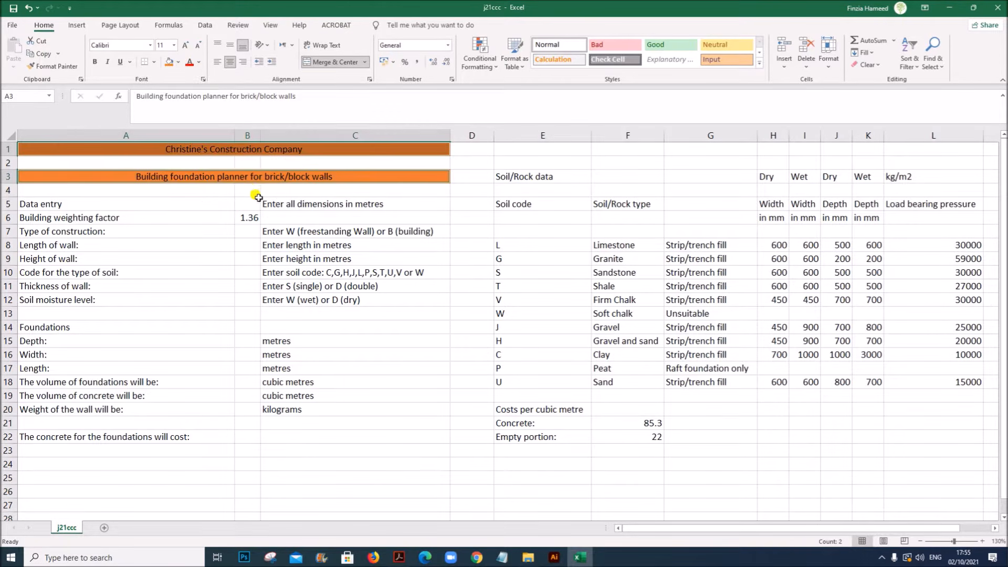
pyautogui.click(275, 149)
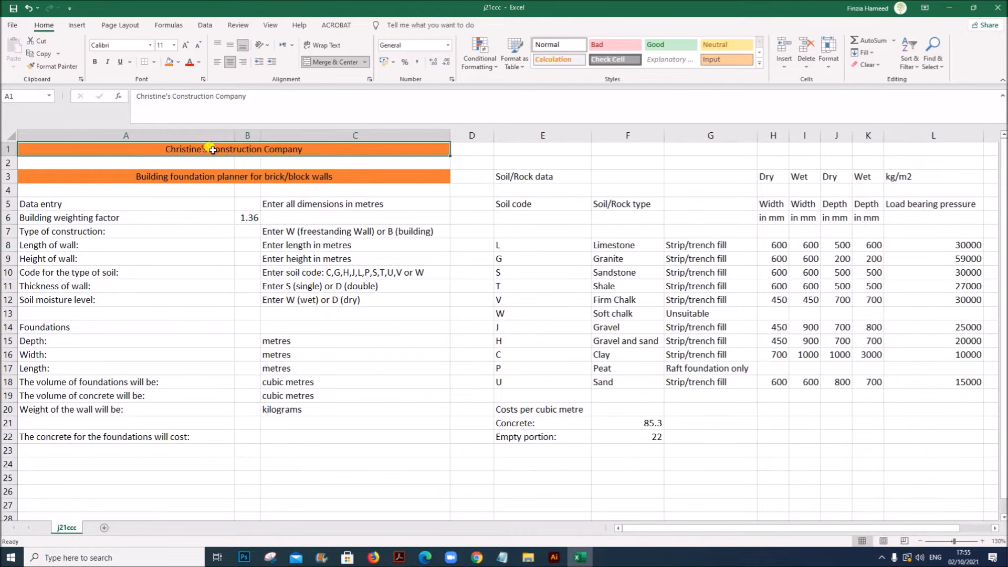
# - Switch to the exam paper in Acrobat and read the text sizes required for the merged cells in rows 1 and 3
pyautogui.click(399, 557)
pyautogui.scroll(-2, 382, 429)
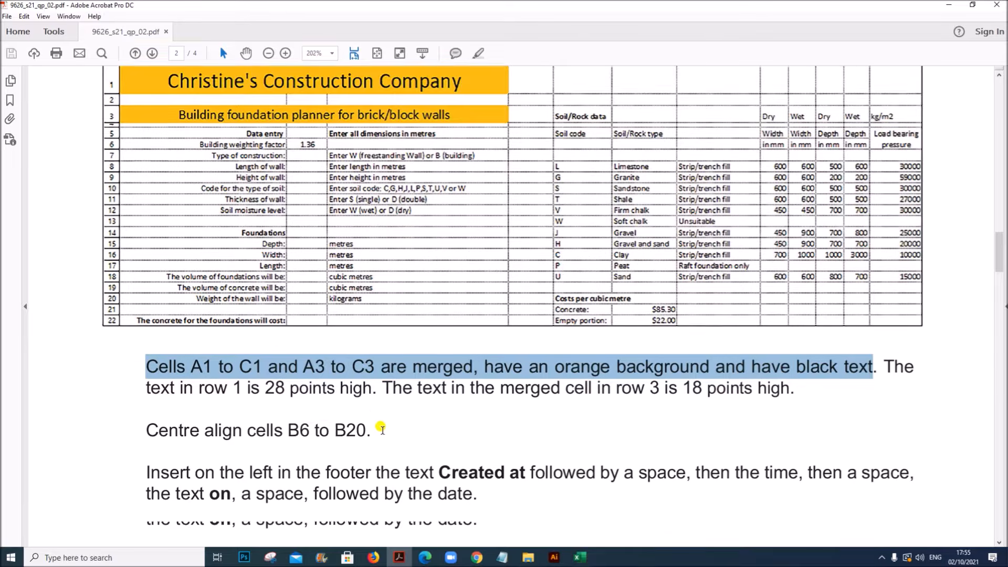
pyautogui.scroll(-3, 382, 430)
pyautogui.click(412, 298)
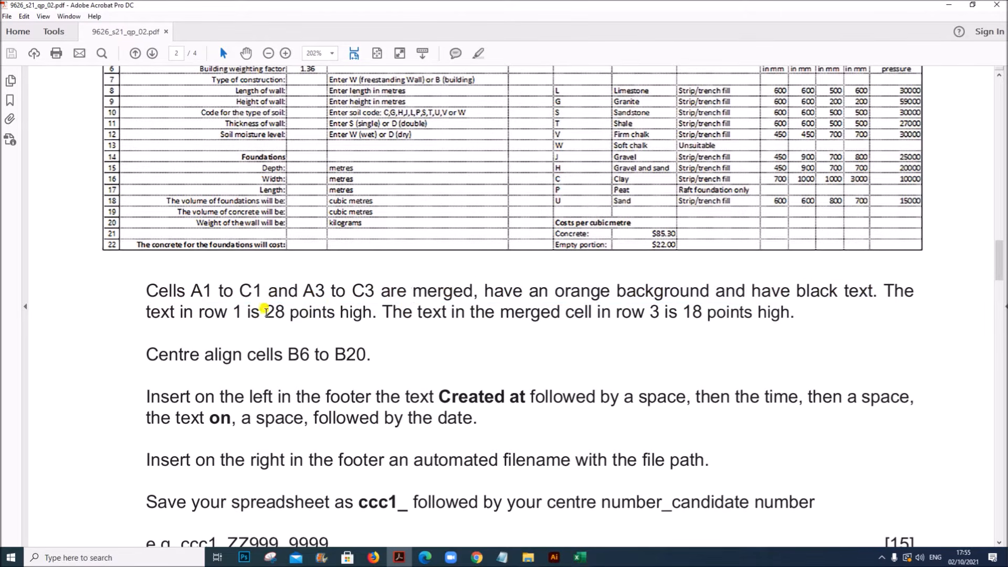
pyautogui.moveTo(265, 312); pyautogui.dragTo(373, 314)
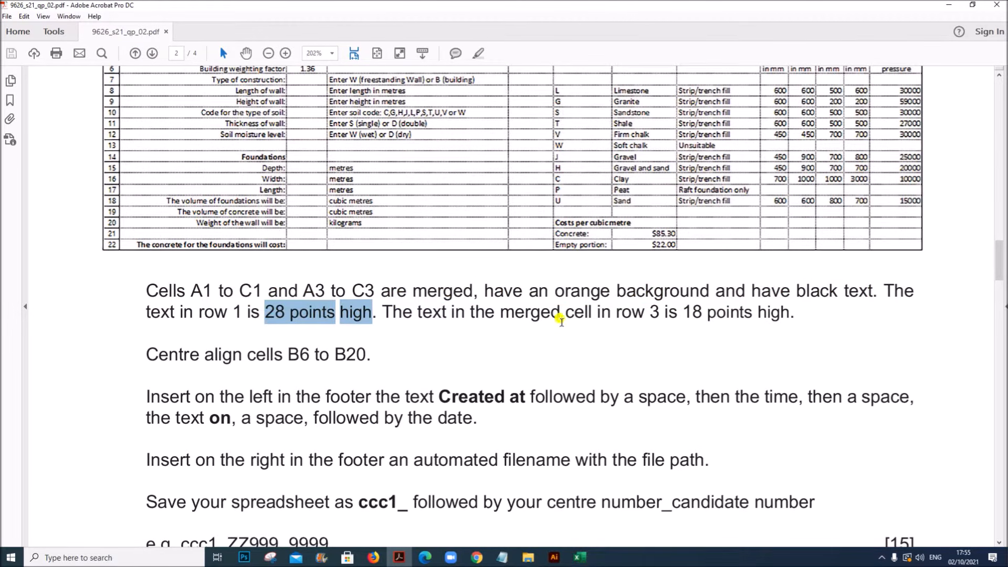
pyautogui.moveTo(683, 312); pyautogui.dragTo(802, 315)
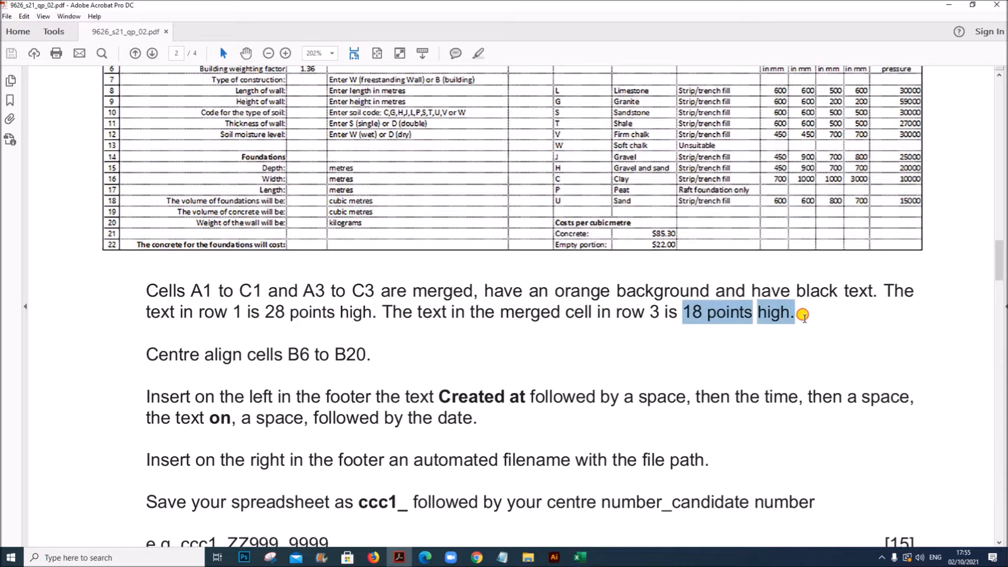
# - In Excel, set the row 1 title to 28 points and the merged row 3 heading to 18 points
pyautogui.click(581, 558)
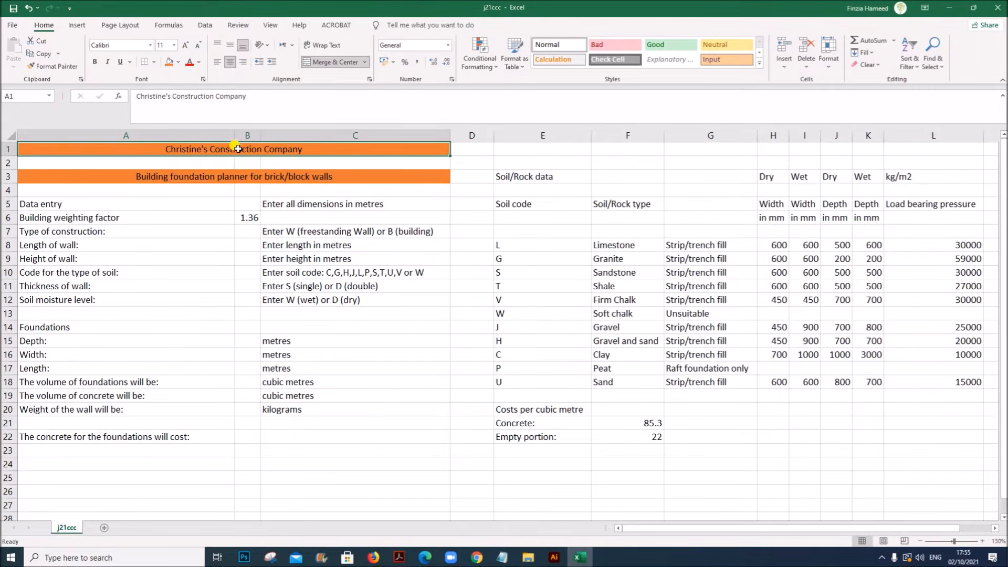
pyautogui.click(174, 45)
pyautogui.click(167, 203)
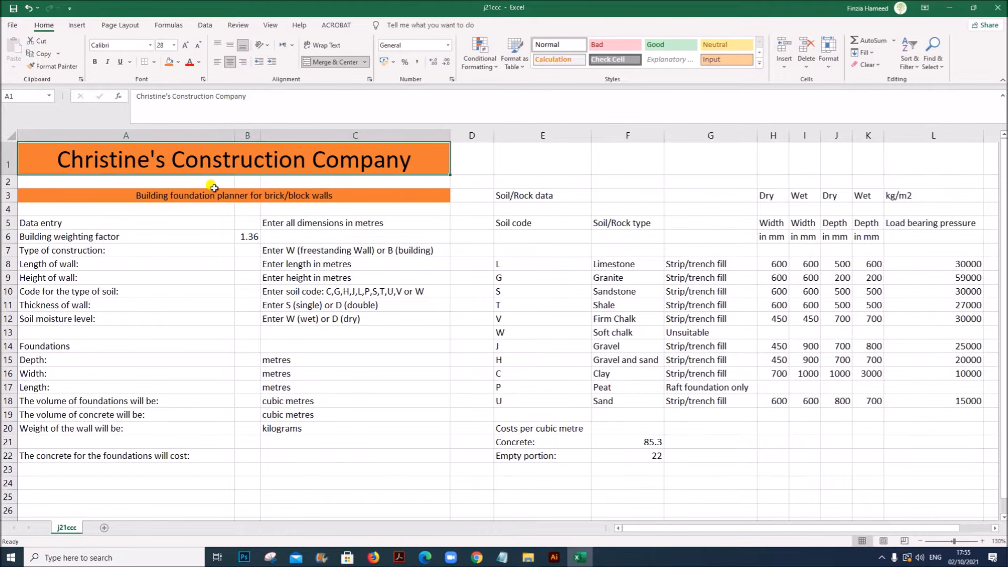
pyautogui.click(210, 195)
pyautogui.click(174, 45)
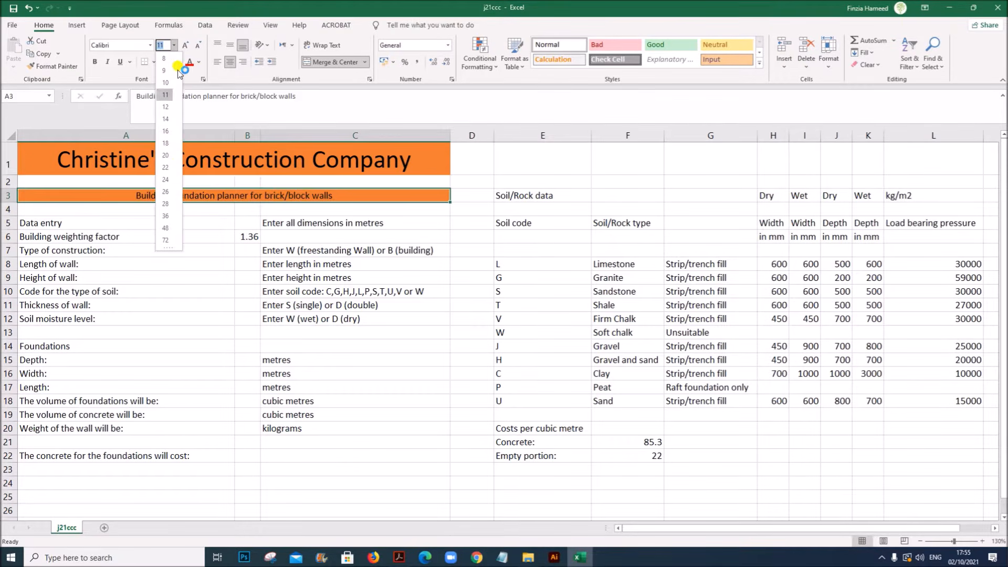
pyautogui.click(171, 143)
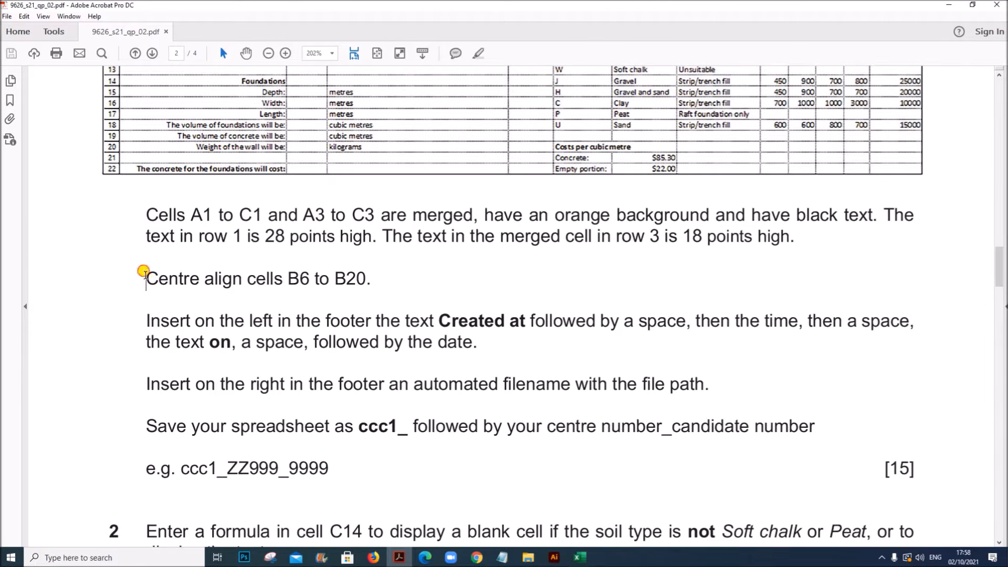
# - Read the alignment instruction in the exam paper and centre align cells B6 to B20 in Excel
pyautogui.moveTo(143, 272); pyautogui.dragTo(382, 277)
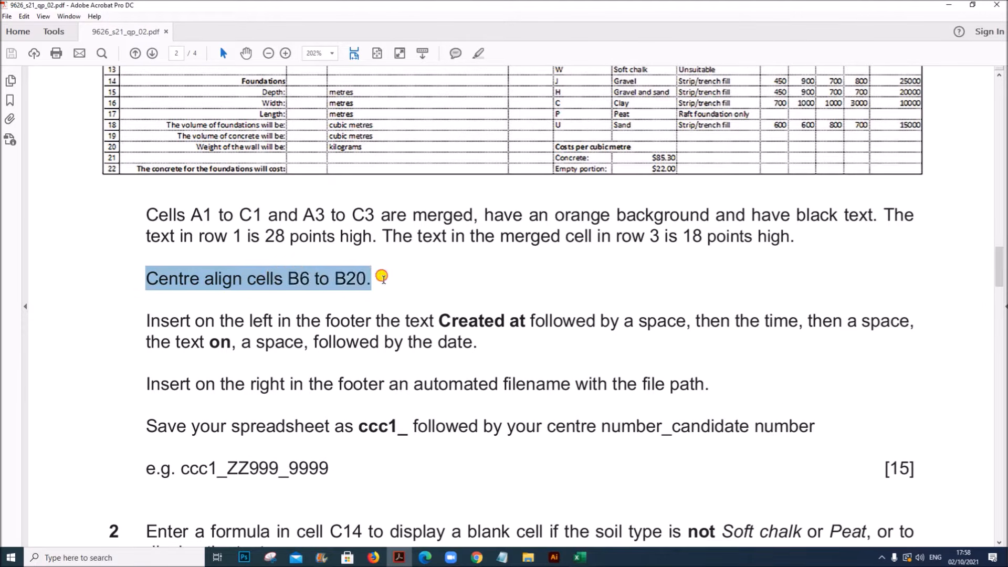
pyautogui.click(586, 549)
pyautogui.click(240, 257)
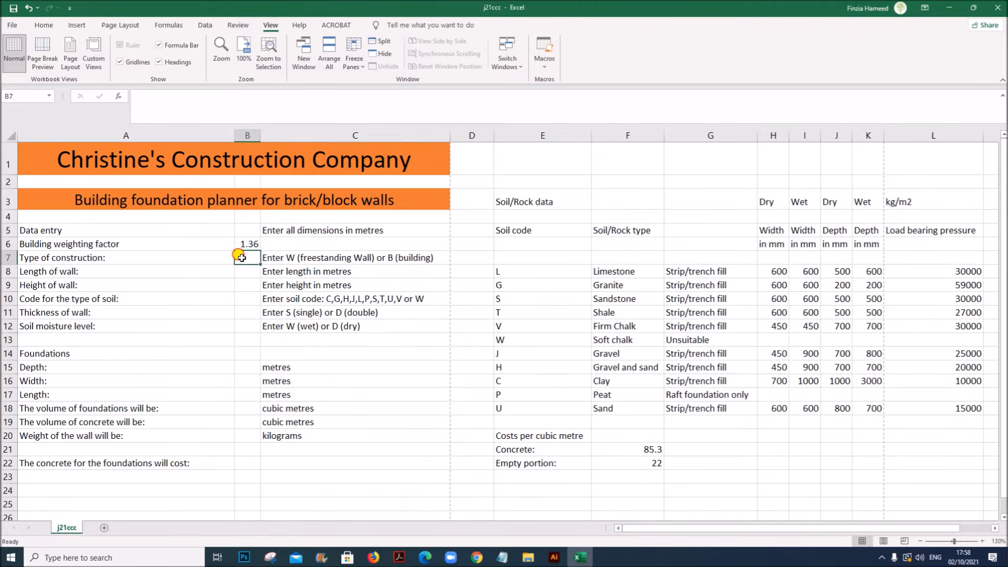
pyautogui.moveTo(243, 244); pyautogui.dragTo(254, 433)
pyautogui.click(43, 25)
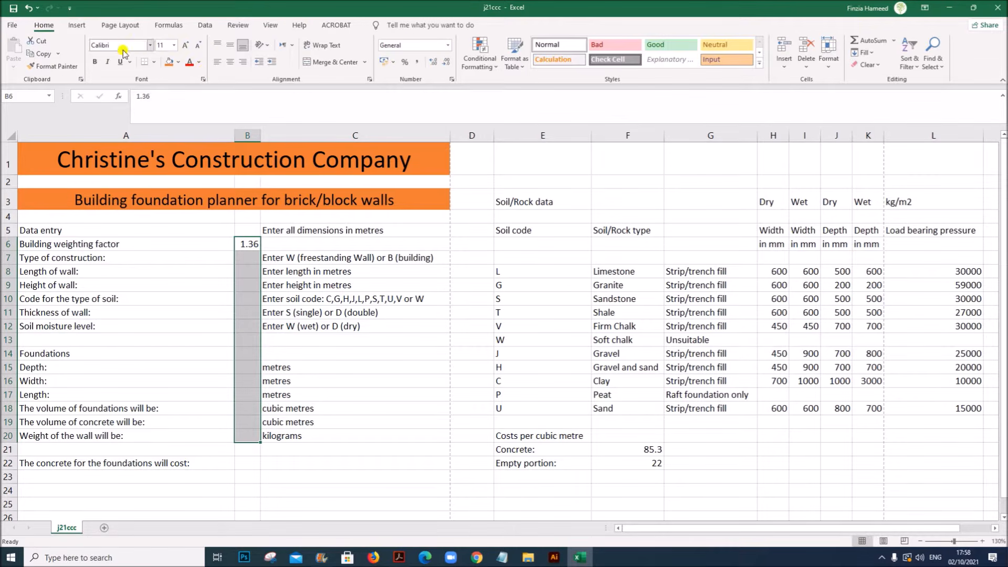
pyautogui.click(230, 62)
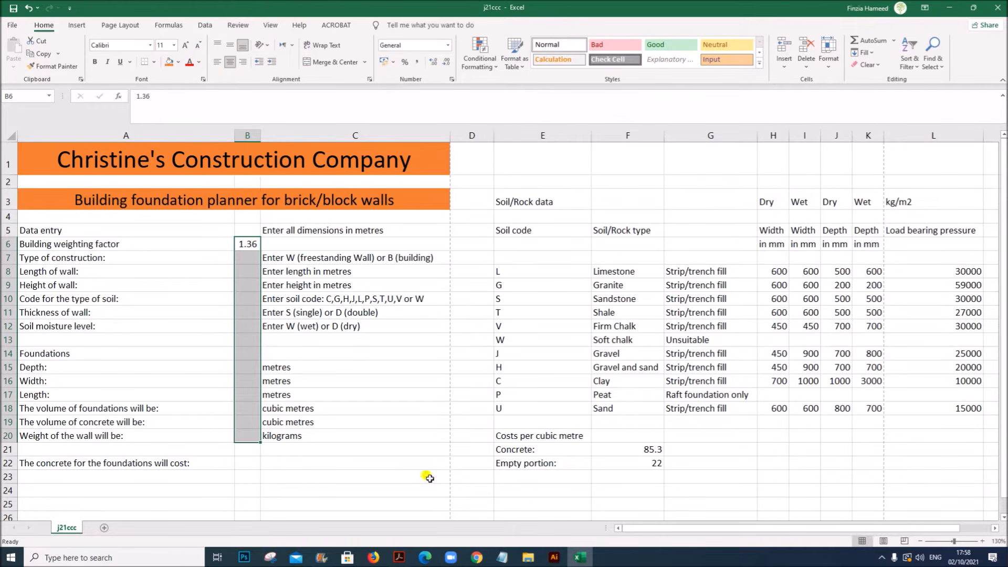
# - Switch to the exam paper in Acrobat and read what the footer must contain on the left and on the right
pyautogui.click(399, 557)
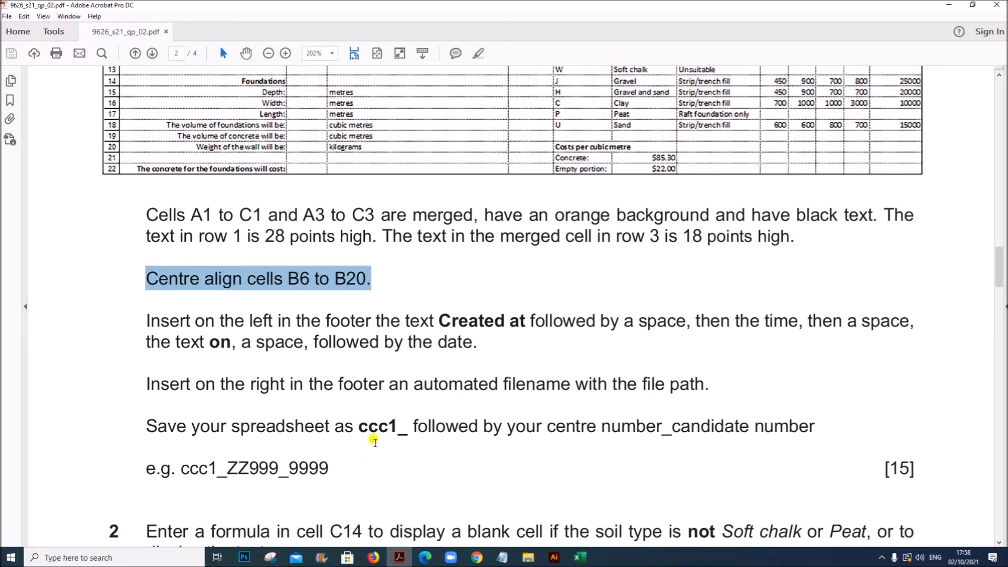
pyautogui.click(295, 341)
pyautogui.moveTo(221, 320); pyautogui.dragTo(237, 344)
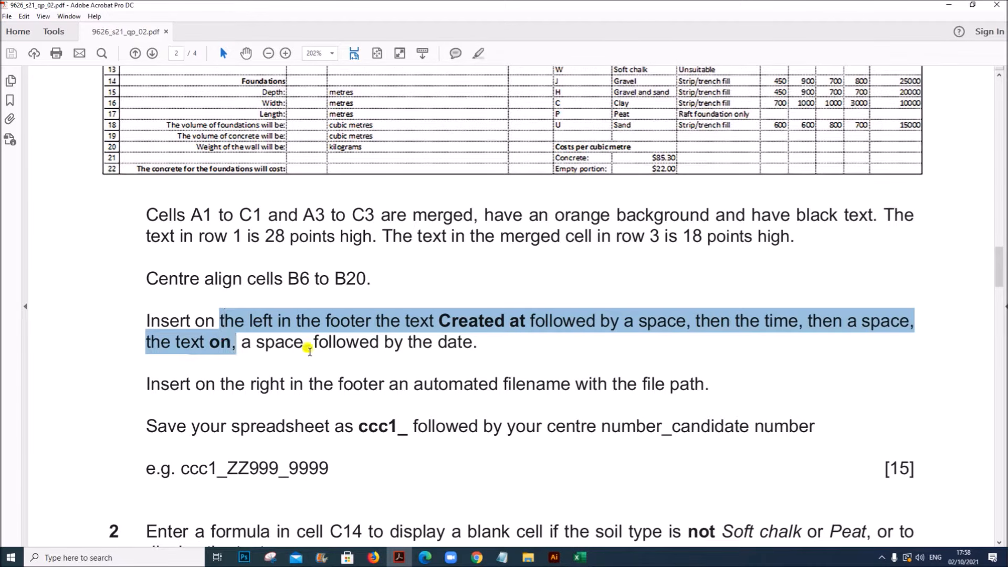
pyautogui.moveTo(325, 344); pyautogui.dragTo(473, 344)
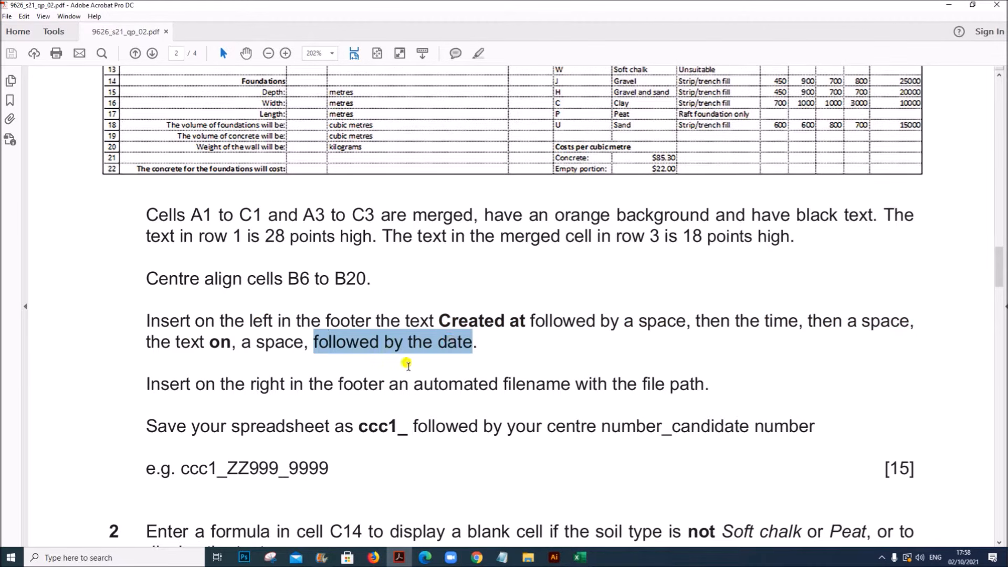
pyautogui.moveTo(290, 386); pyautogui.dragTo(723, 400)
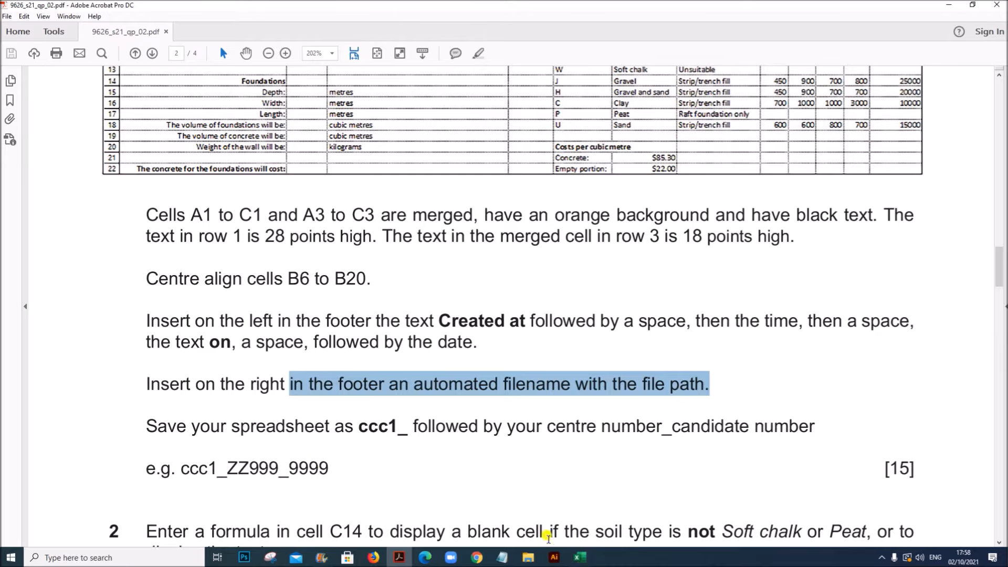
# - In Excel, insert "Created at", the automatic time, "on" and the automatic date in the left section of the page footer
pyautogui.click(580, 557)
pyautogui.click(328, 306)
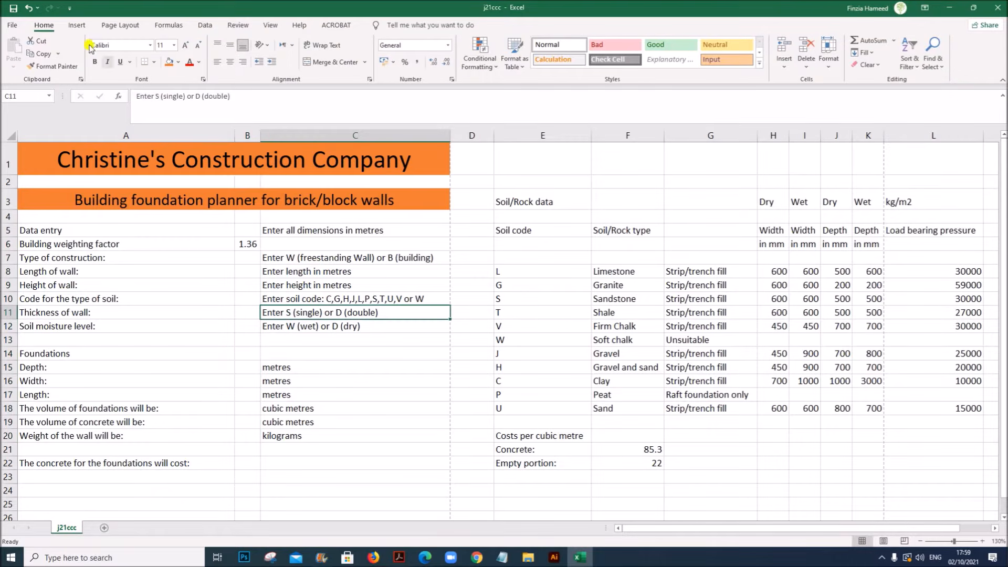
pyautogui.click(82, 25)
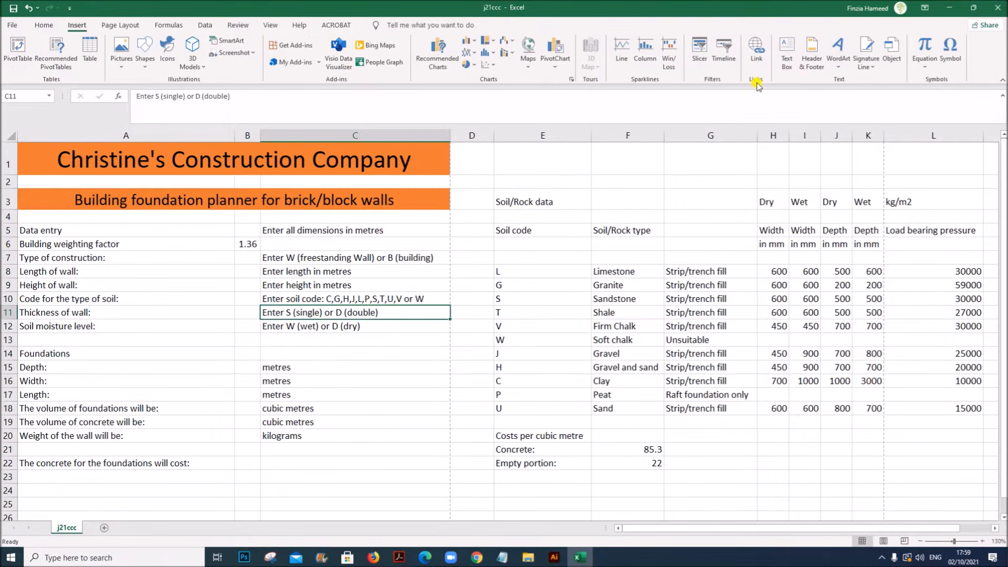
pyautogui.click(812, 53)
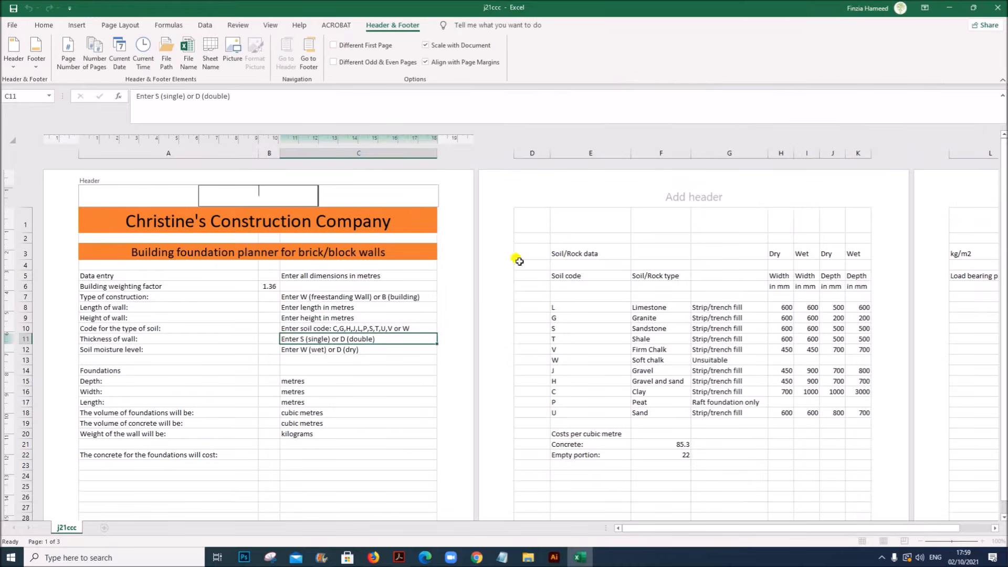
pyautogui.click(322, 447)
pyautogui.scroll(-10, 323, 447)
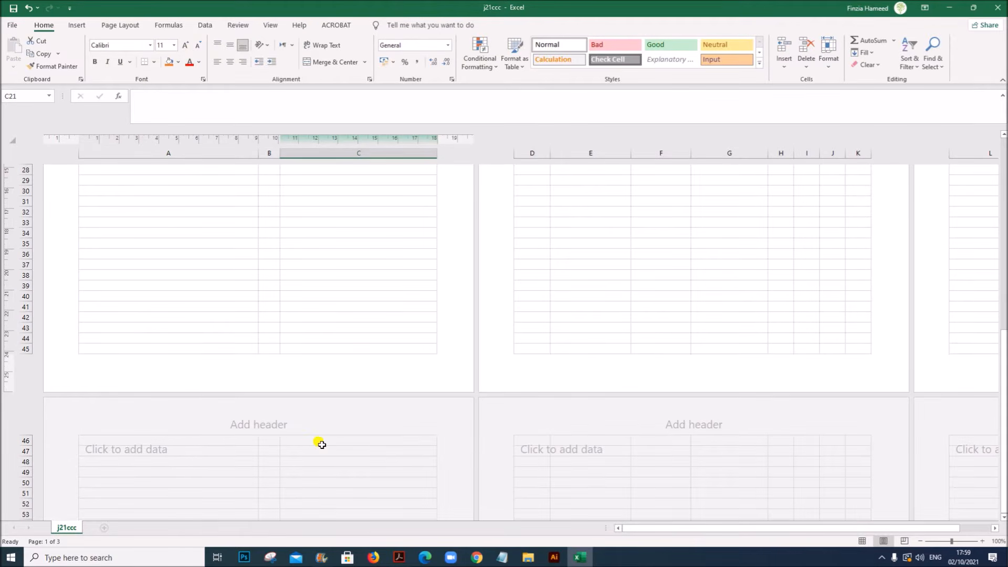
pyautogui.click(259, 356)
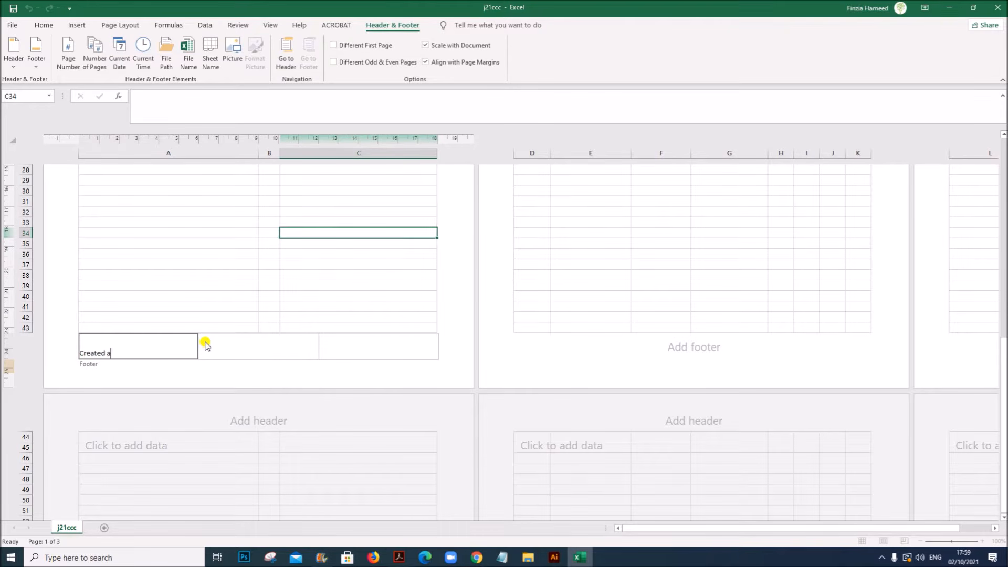
pyautogui.click(144, 52)
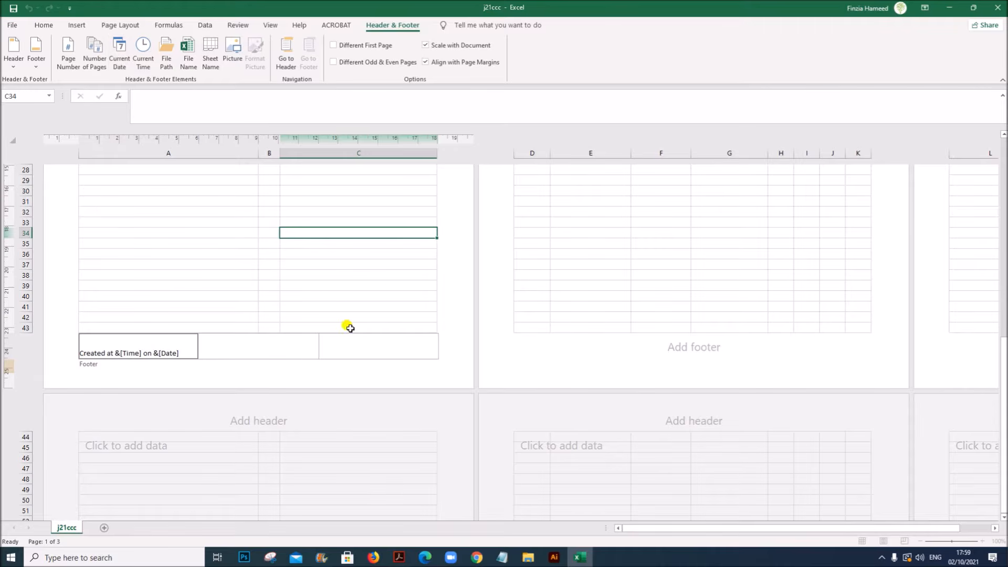
# - Recheck the footer instruction in Acrobat and insert the automated file name with file path in the right footer section in Excel
pyautogui.click(349, 346)
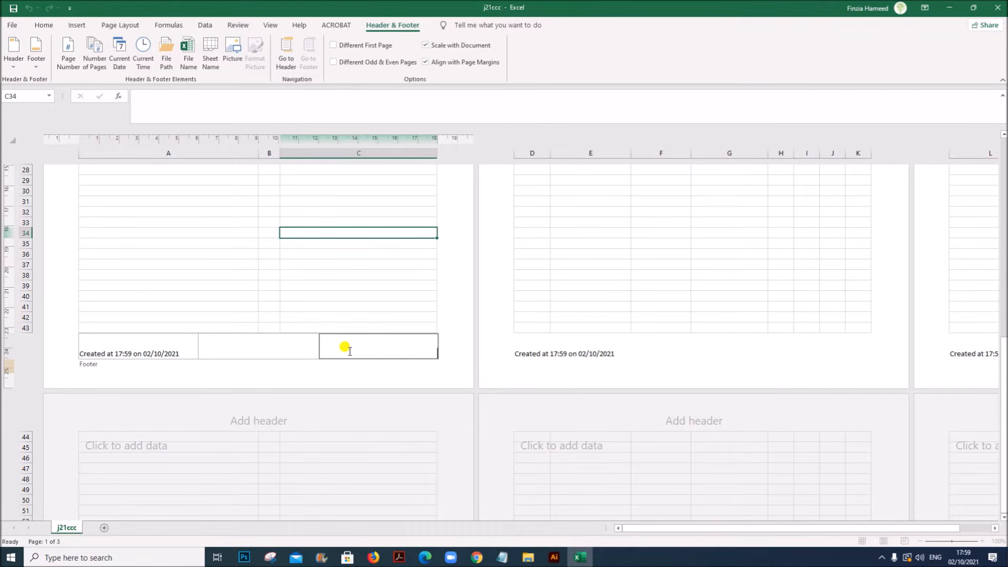
pyautogui.click(399, 557)
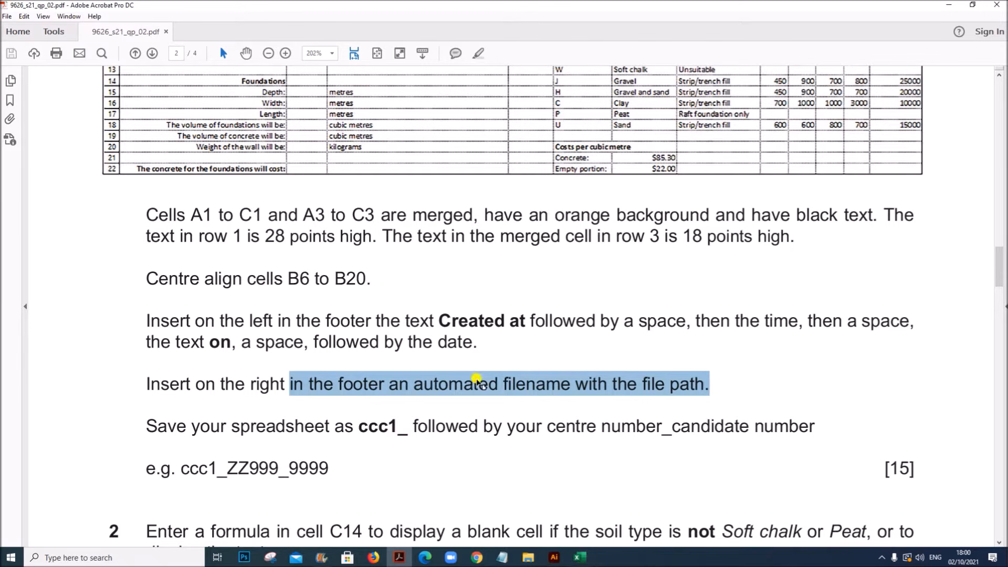
pyautogui.click(579, 557)
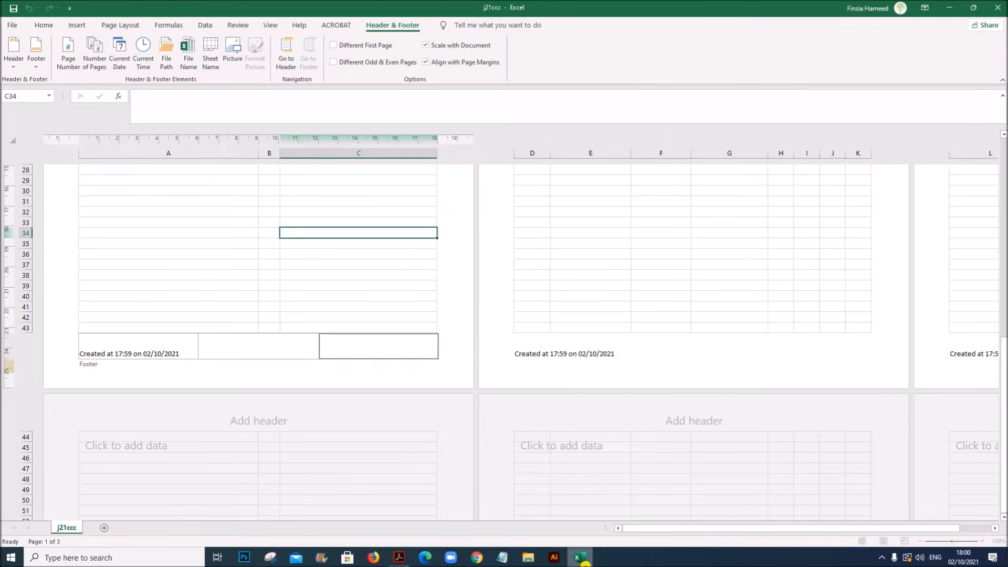
pyautogui.click(166, 53)
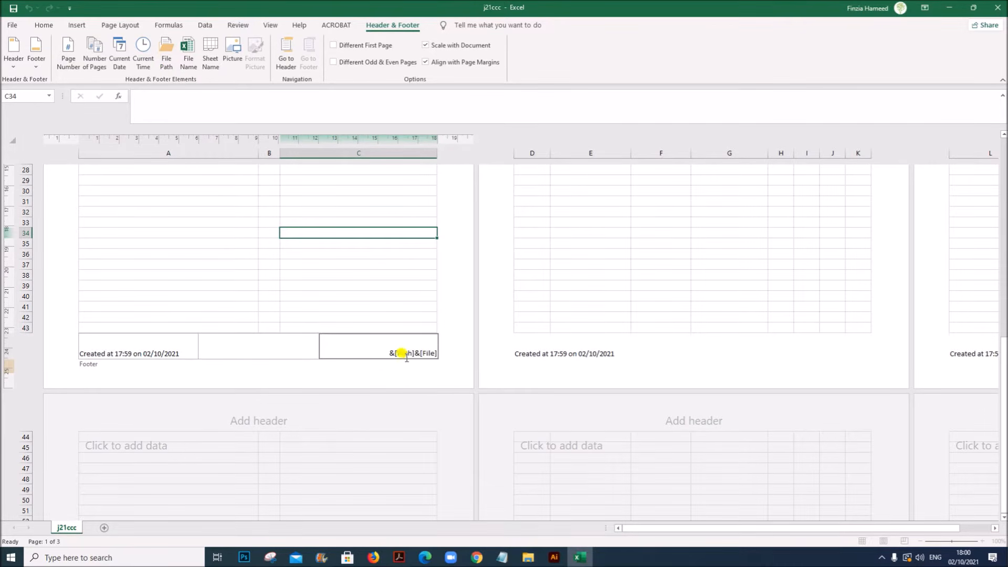
pyautogui.click(409, 271)
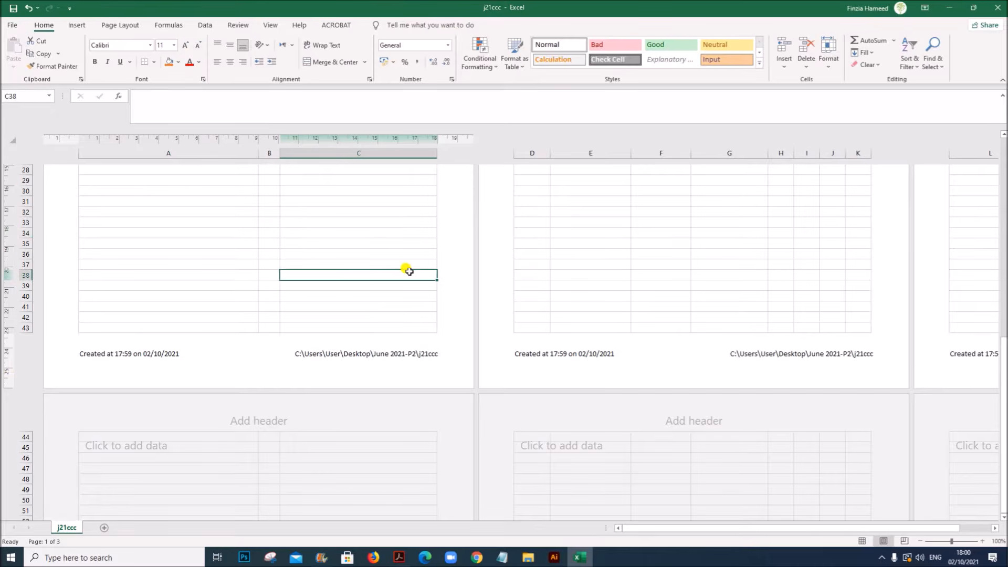
# - Return the worksheet to Normal view and show its first rows
pyautogui.click(271, 26)
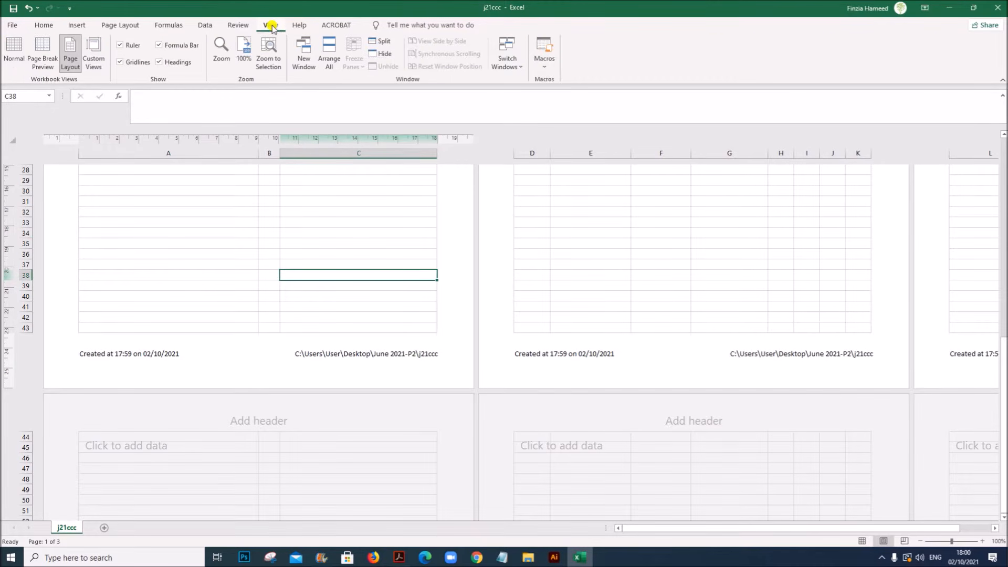
pyautogui.click(14, 55)
pyautogui.scroll(9, 275, 312)
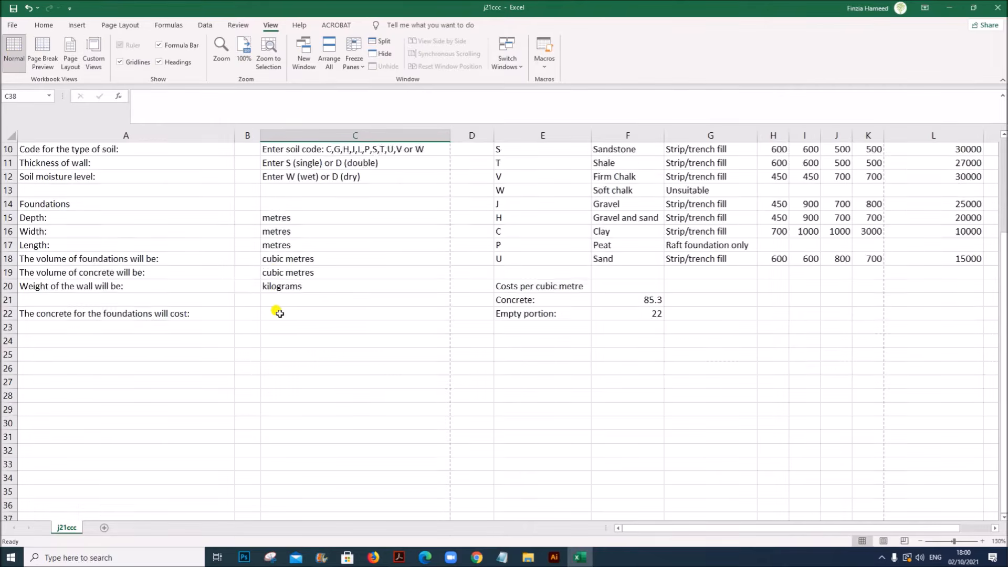
# - Check the required file name in Acrobat and save the Excel spreadsheet in the June 2021-P2 folder as an Excel Workbook named ccc1_ZZ123_1234
pyautogui.click(403, 559)
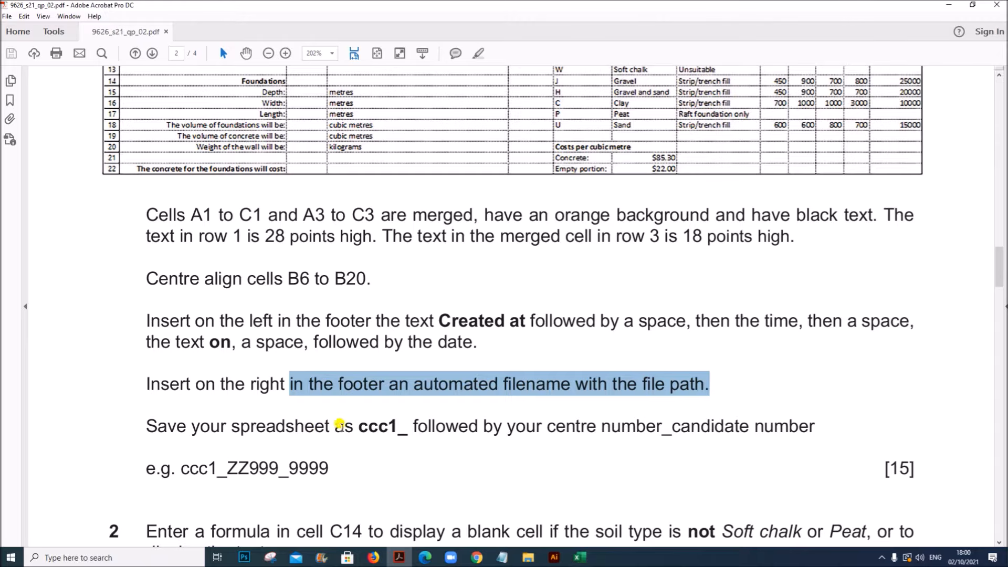
pyautogui.moveTo(357, 426); pyautogui.dragTo(395, 425)
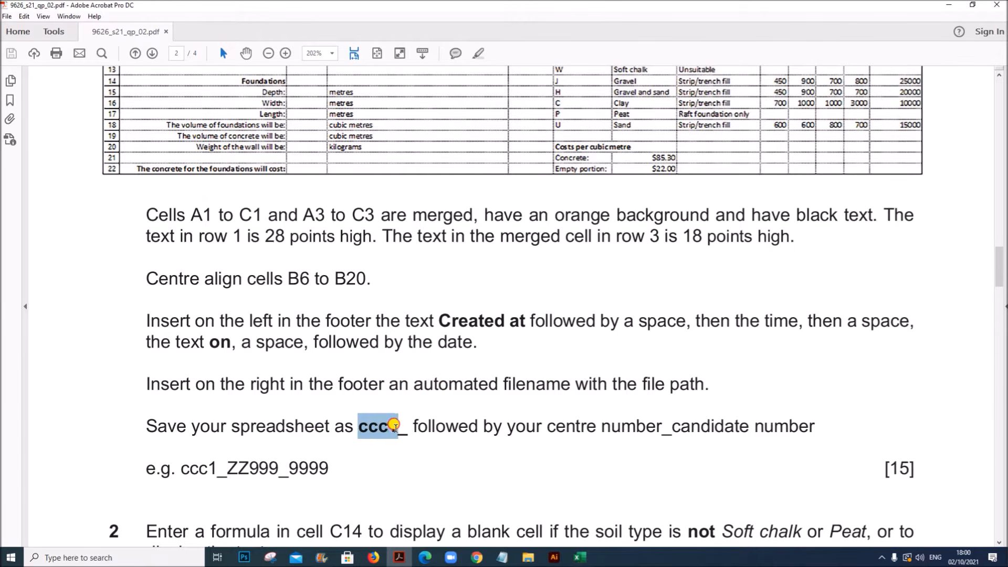
pyautogui.click(579, 557)
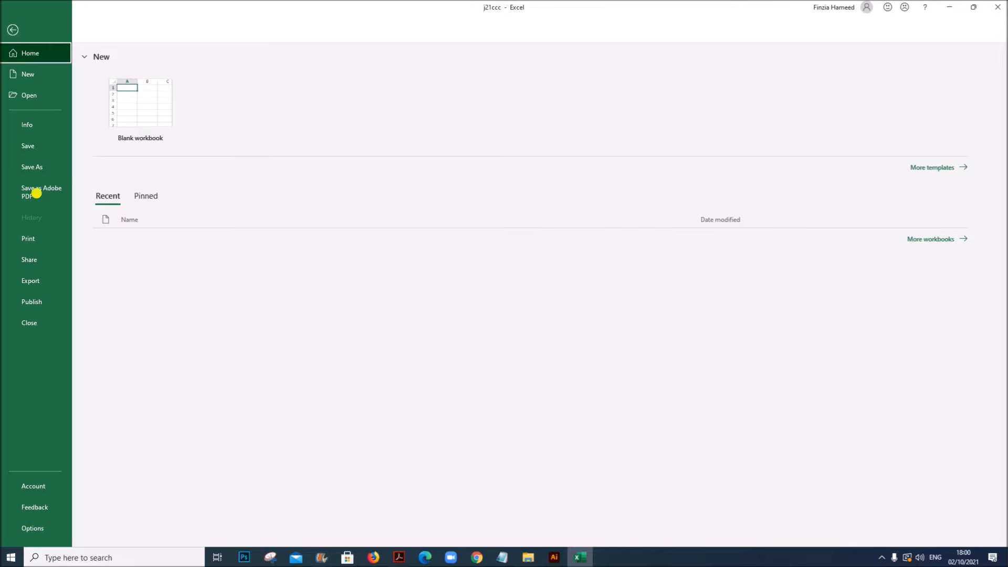
pyautogui.click(33, 168)
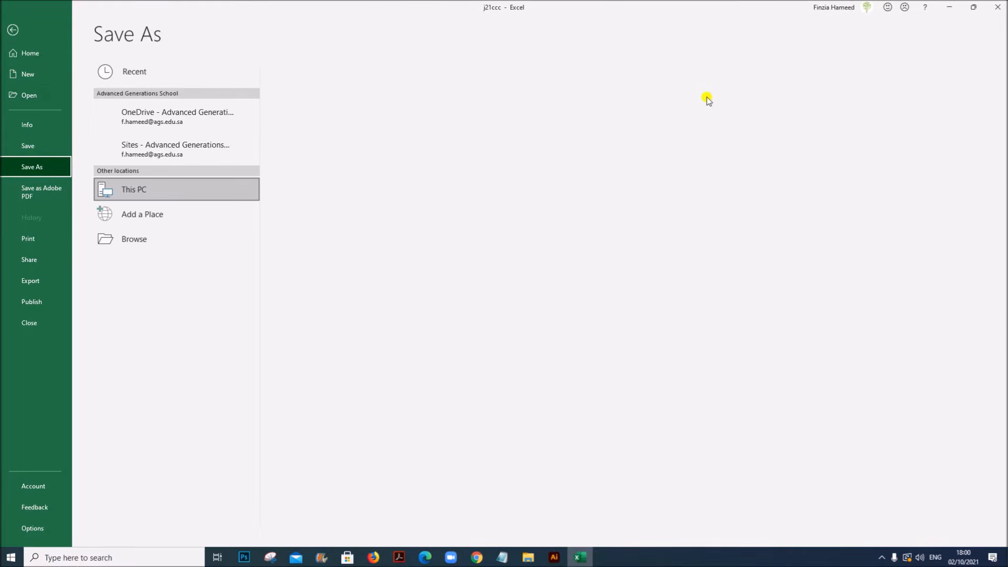
pyautogui.click(317, 111)
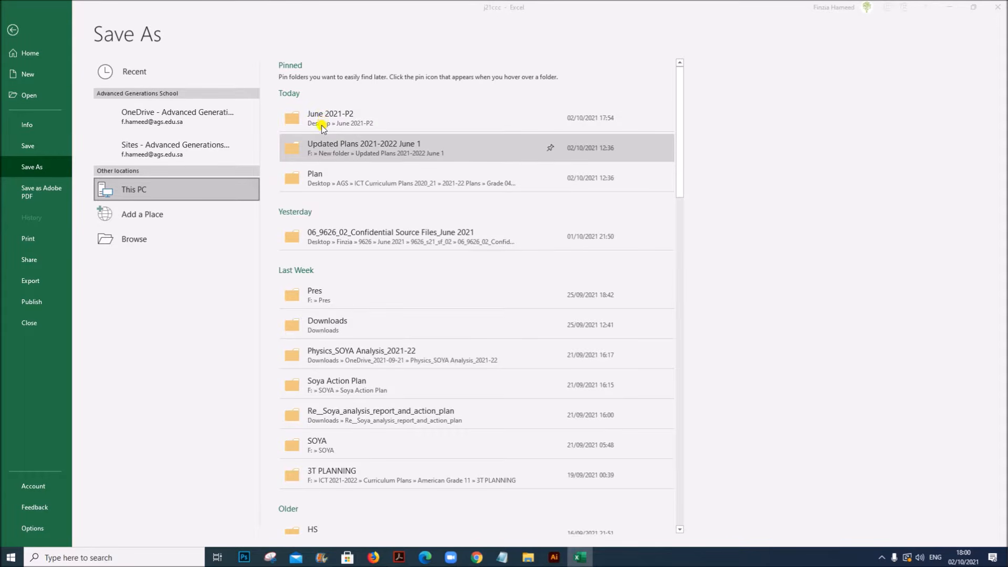
pyautogui.click(128, 193)
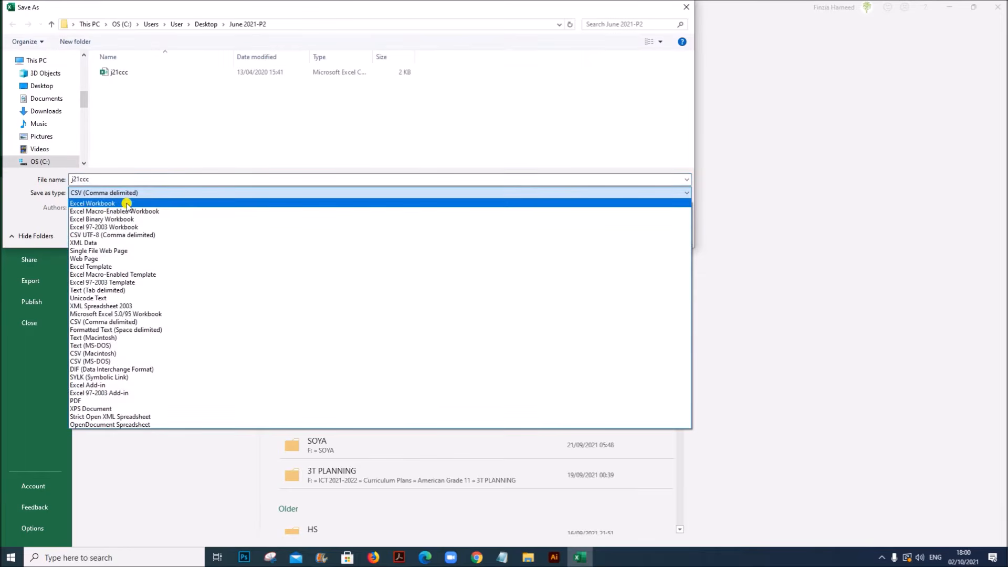
pyautogui.click(125, 201)
pyautogui.moveTo(226, 11); pyautogui.dragTo(292, 154)
pyautogui.doubleClick(169, 323)
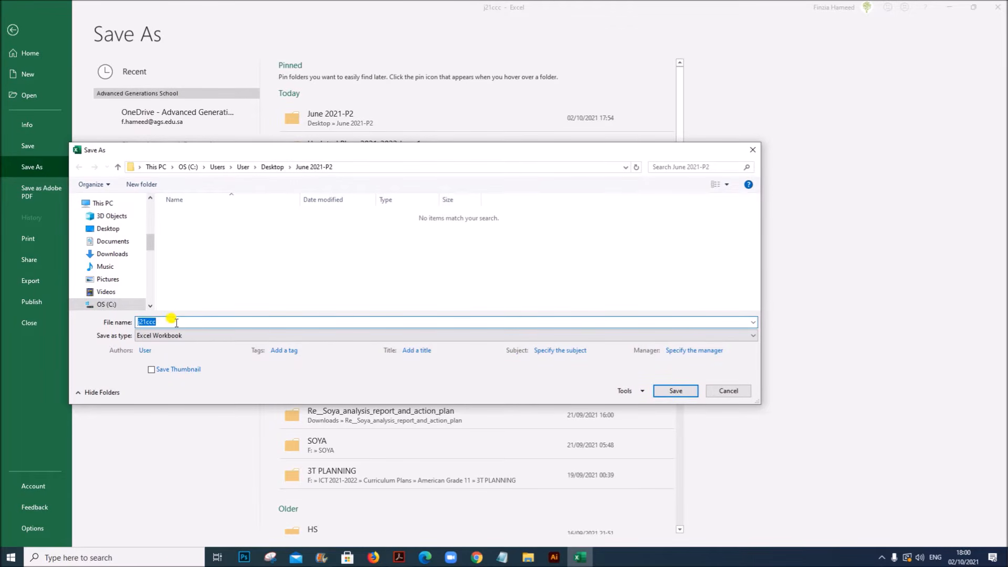
pyautogui.write('ccc')
pyautogui.write('1_ZZ123_34')
pyautogui.click(676, 390)
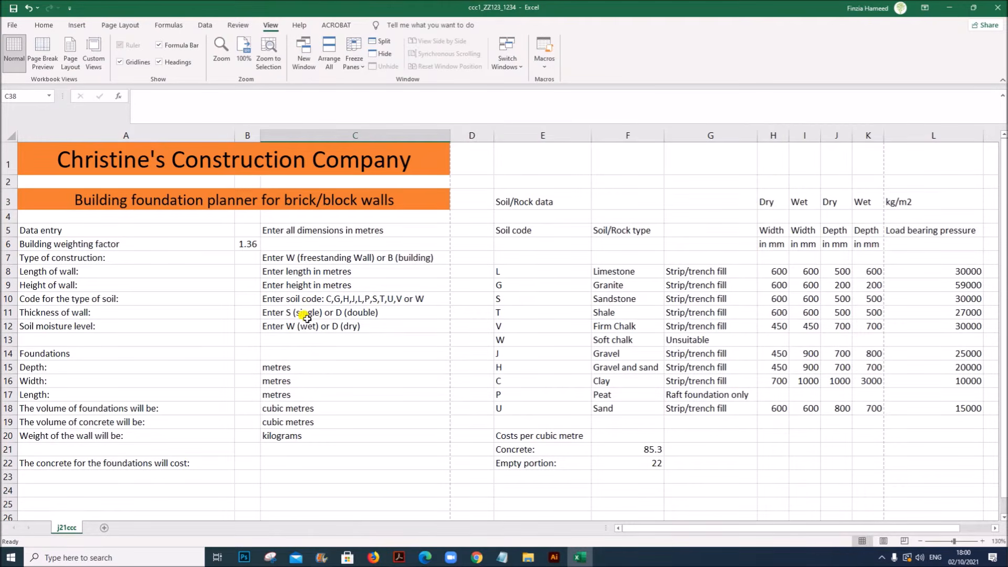
# - Switch to the exam paper in Acrobat and read task 2's requirements for the formula in cell C14
pyautogui.click(398, 559)
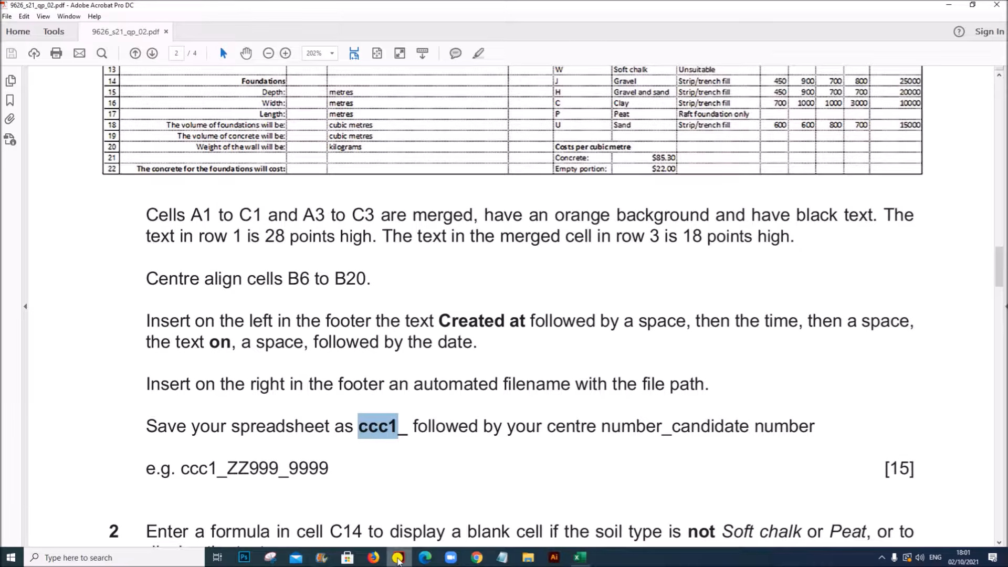
pyautogui.scroll(-4, 392, 483)
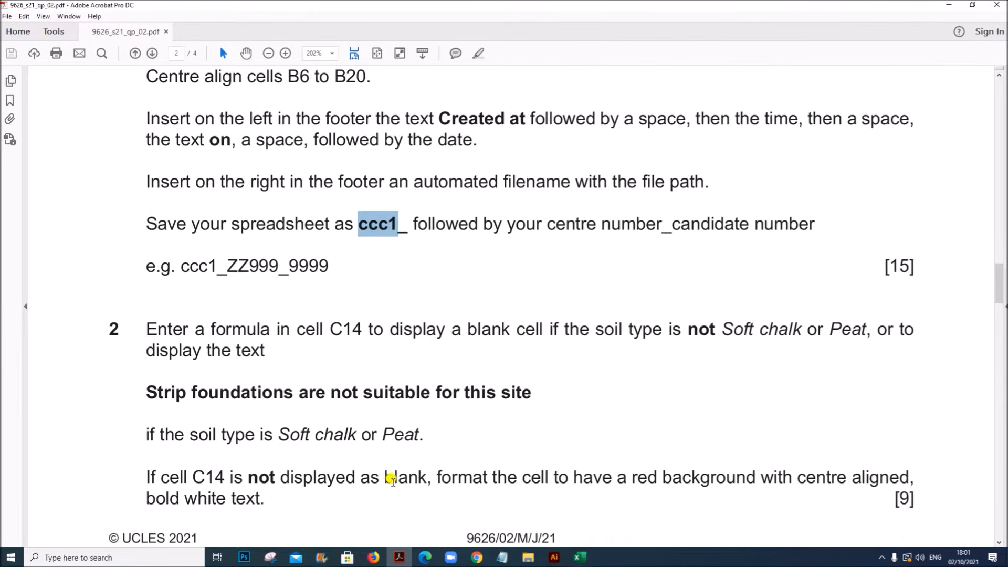
pyautogui.scroll(-2, 391, 479)
pyautogui.moveTo(146, 247); pyautogui.dragTo(841, 253)
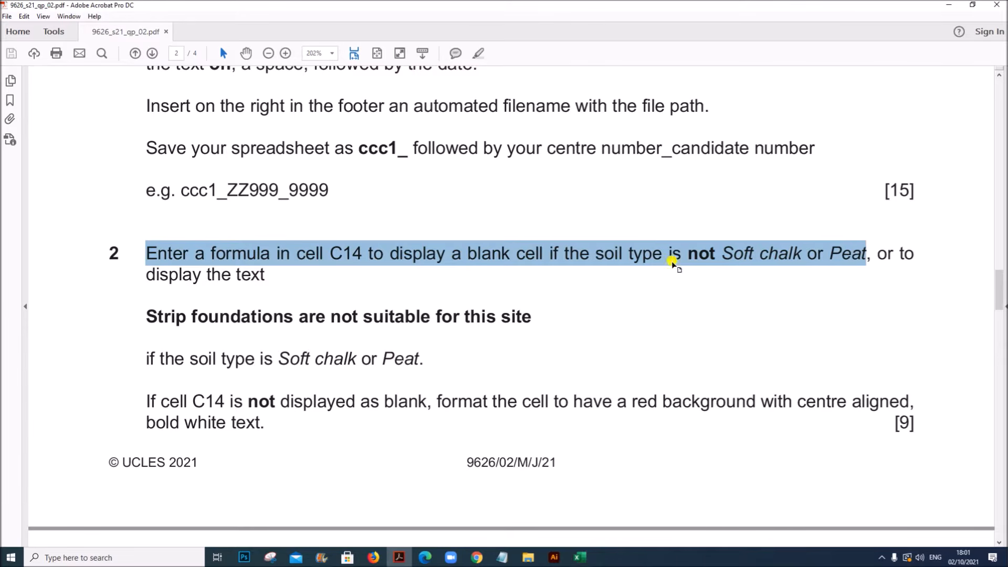
pyautogui.moveTo(147, 316); pyautogui.dragTo(527, 315)
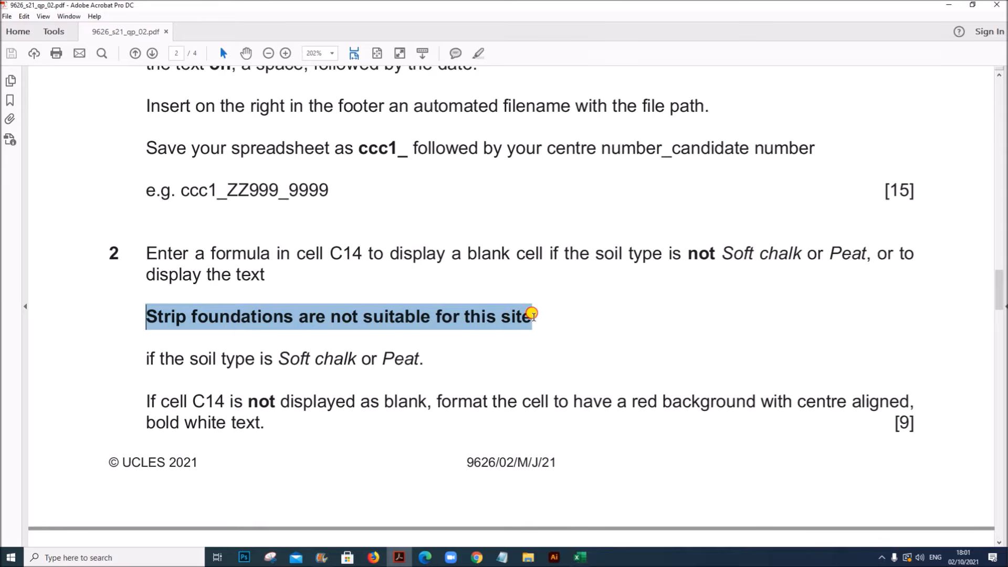
pyautogui.click(465, 317)
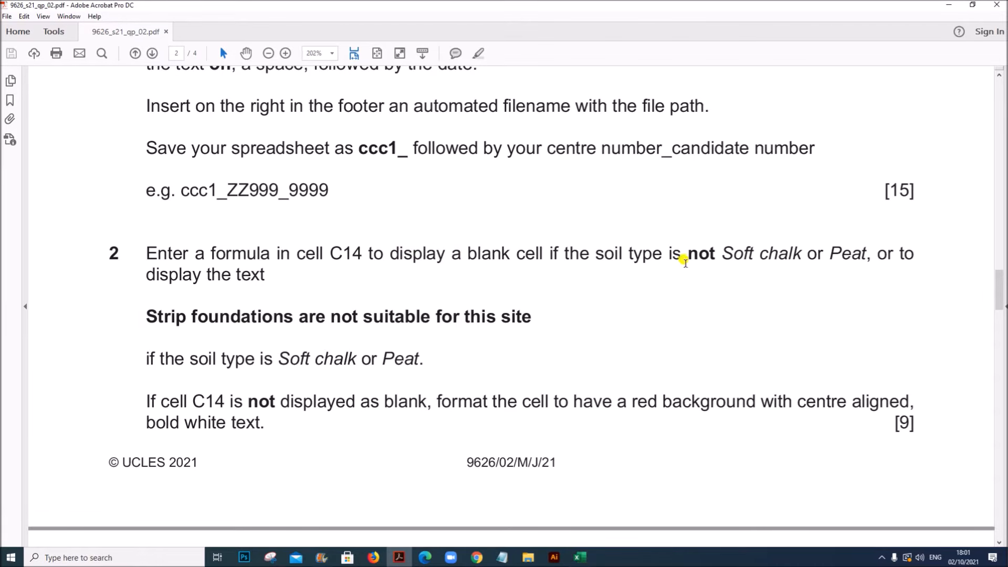
pyautogui.moveTo(679, 256); pyautogui.dragTo(836, 257)
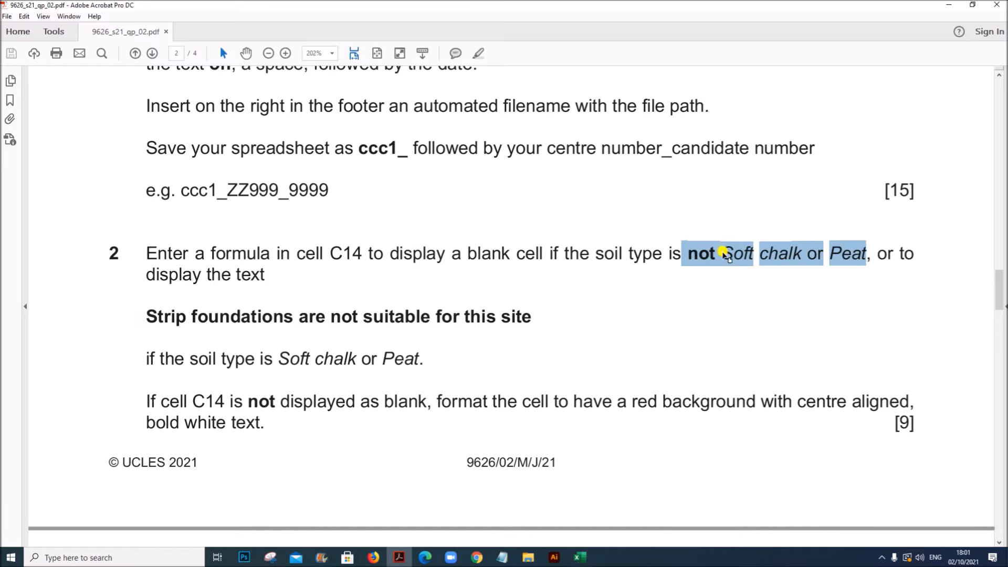
# - Reread task 2's soil type condition and select the message text "Strip foundations are not suitable for this site"
pyautogui.click(722, 256)
pyautogui.moveTo(721, 256); pyautogui.dragTo(865, 255)
pyautogui.moveTo(147, 316); pyautogui.dragTo(526, 322)
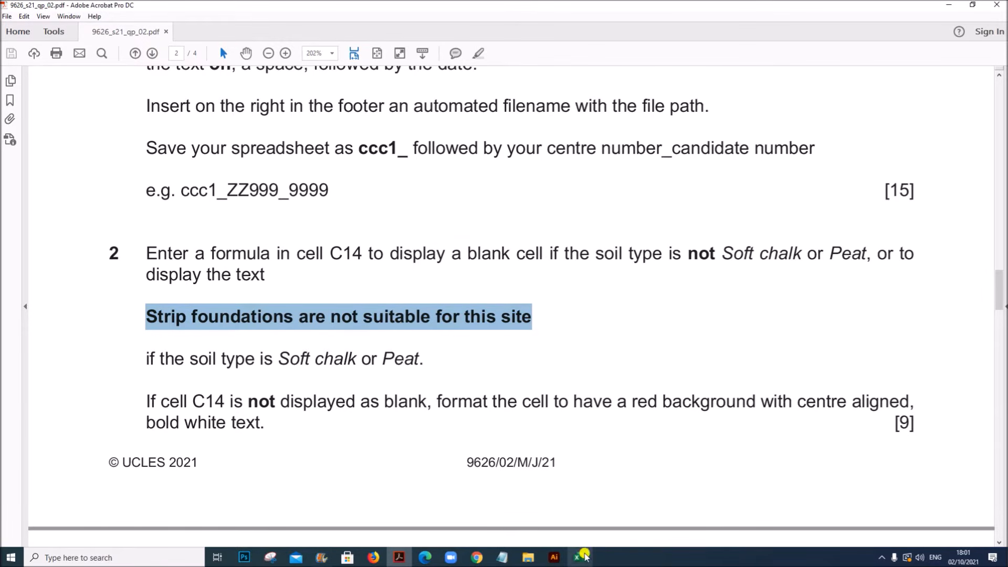
# - Switch to Excel and check the soil code entry cell B10 and the table's codes for Soft chalk and Peat
pyautogui.click(580, 558)
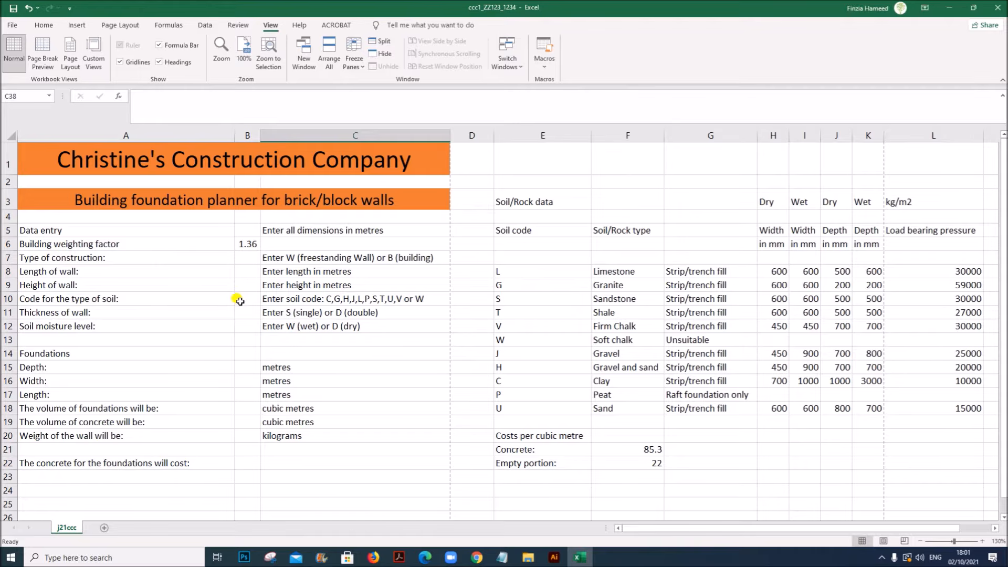
pyautogui.click(107, 298)
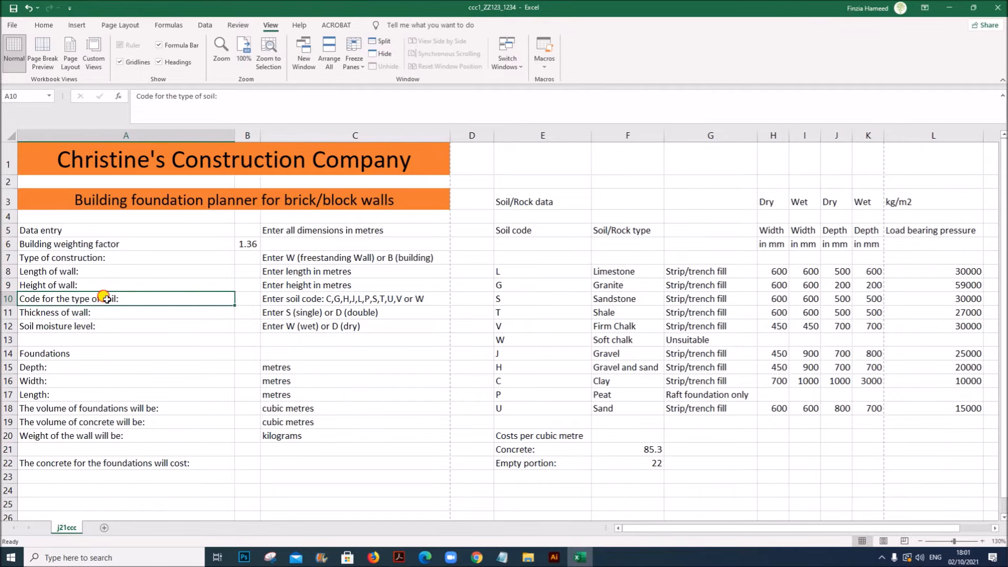
pyautogui.doubleClick(241, 297)
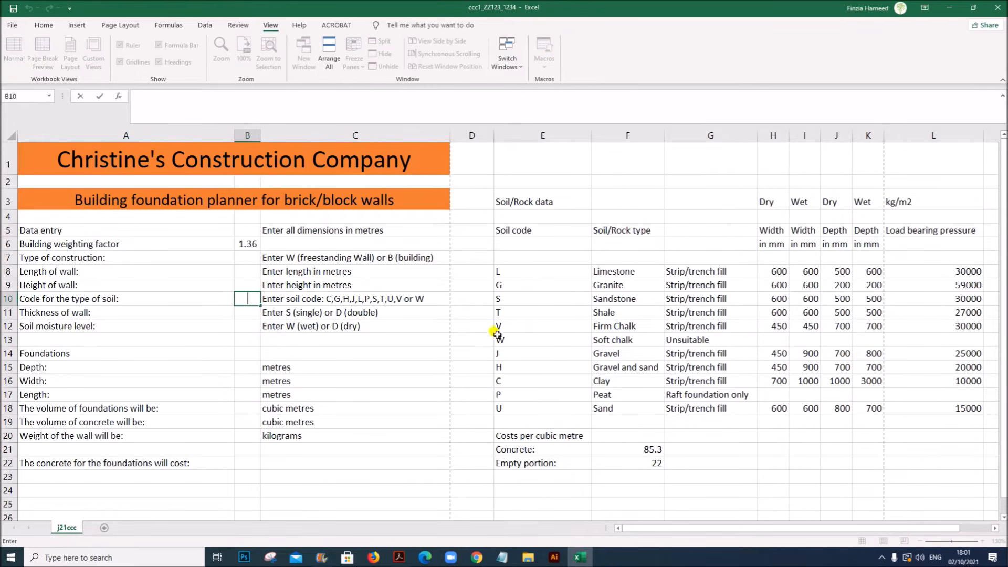
pyautogui.click(548, 378)
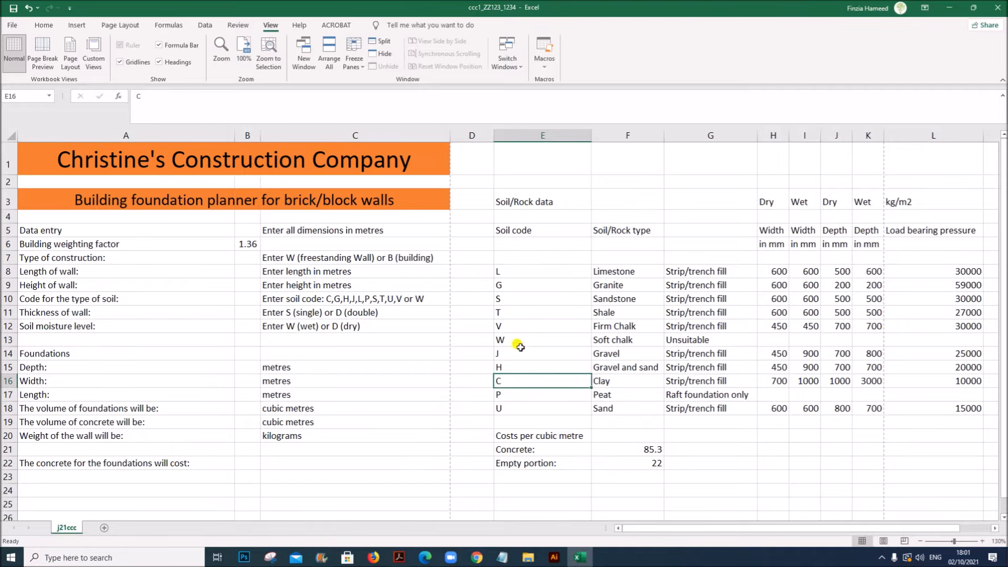
pyautogui.doubleClick(517, 344)
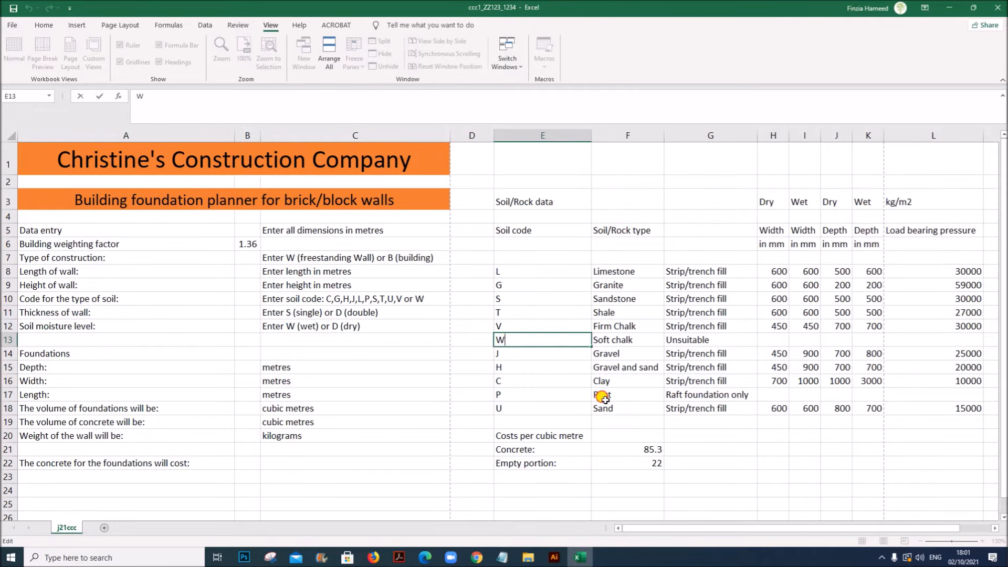
pyautogui.click(502, 394)
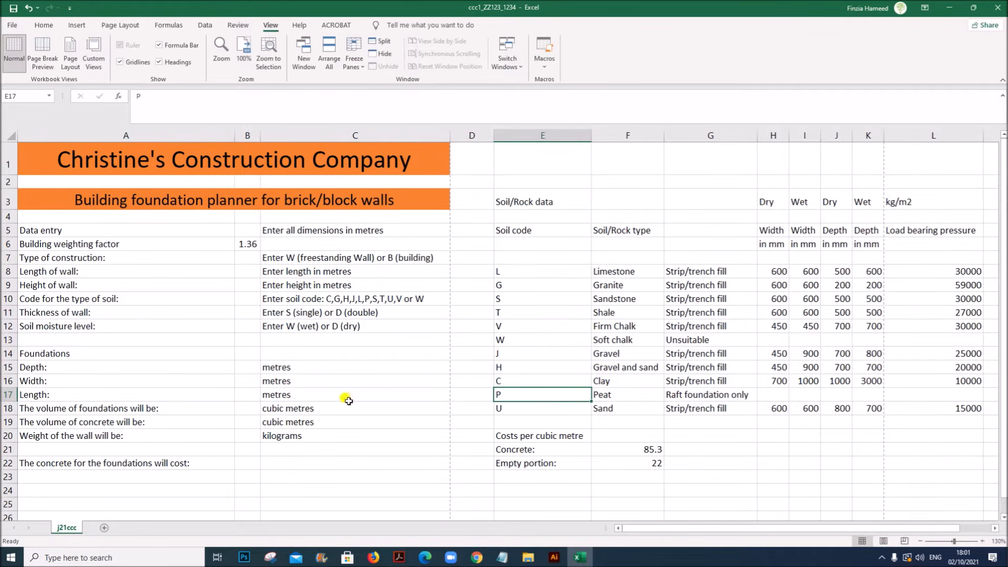
# - Start an IF formula in cell C14
pyautogui.click(274, 355)
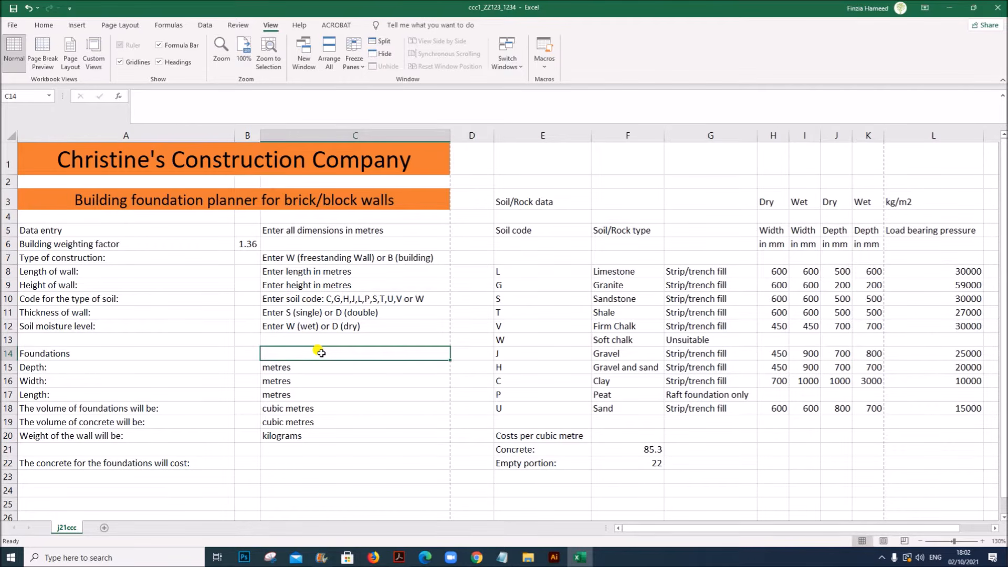
pyautogui.write('=IF(')
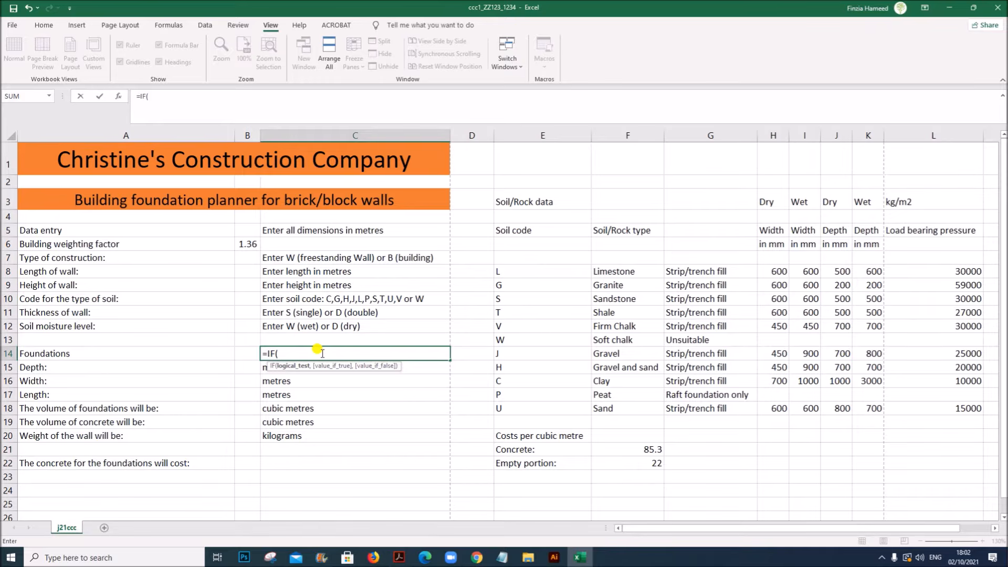
pyautogui.click(518, 340)
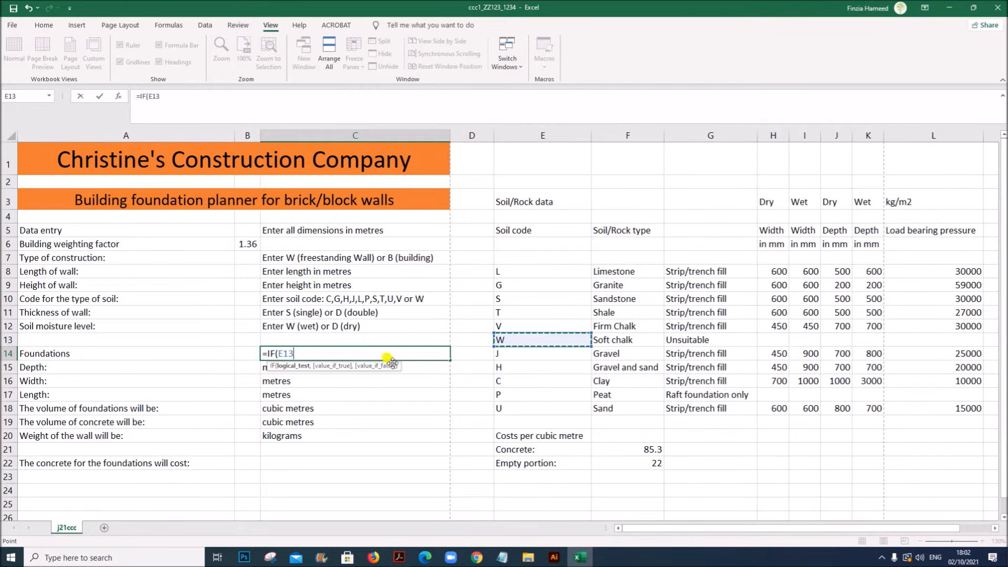
pyautogui.press('BackSpace')
pyautogui.press('BackSpace')
pyautogui.press('BackSpace')
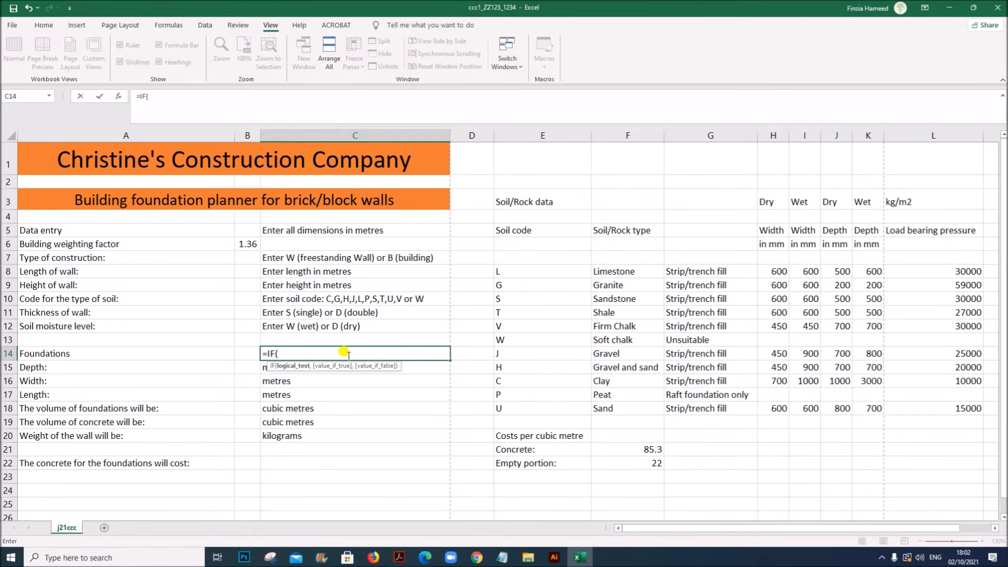
# - Enter OR(B10="W",B10="P") as the logical test of the IF formula in C14
pyautogui.write('OR(')
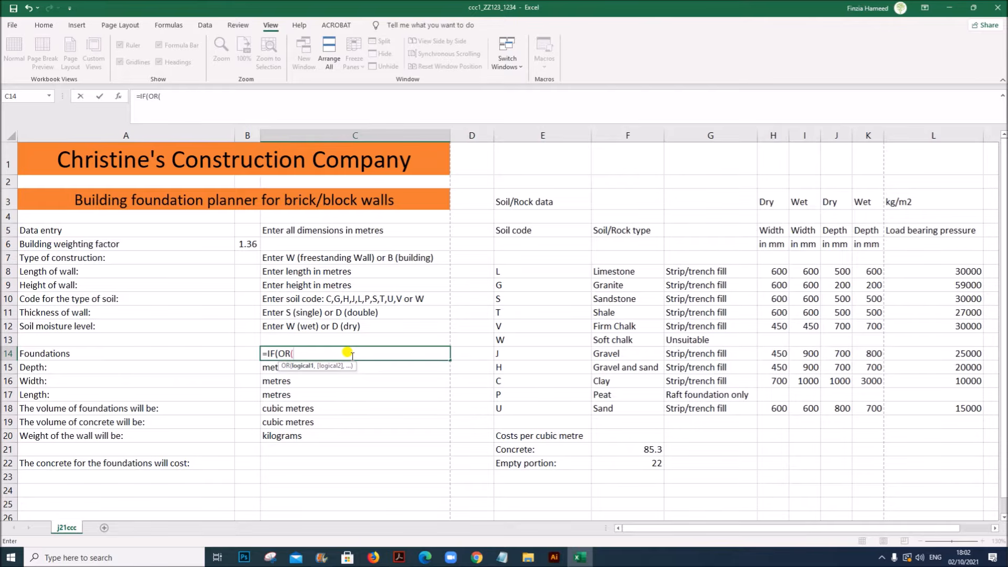
pyautogui.click(246, 299)
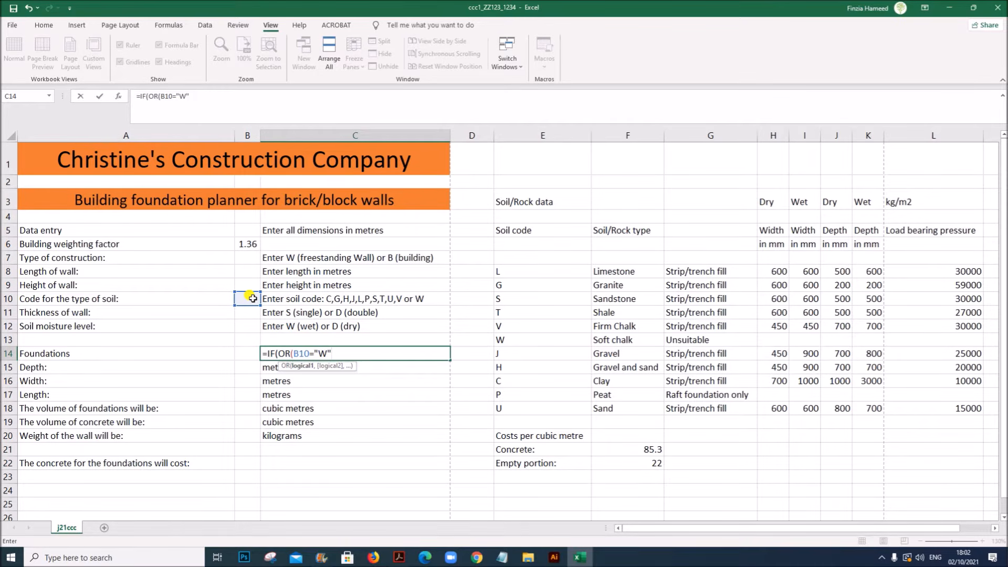
pyautogui.write(',')
pyautogui.moveTo(293, 353); pyautogui.dragTo(314, 348)
pyautogui.click(323, 351)
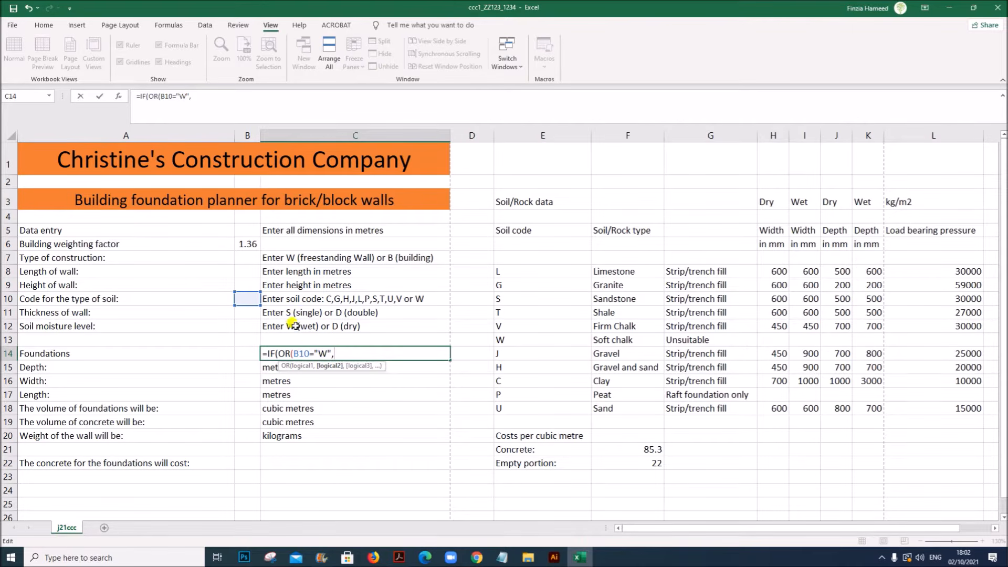
pyautogui.click(253, 299)
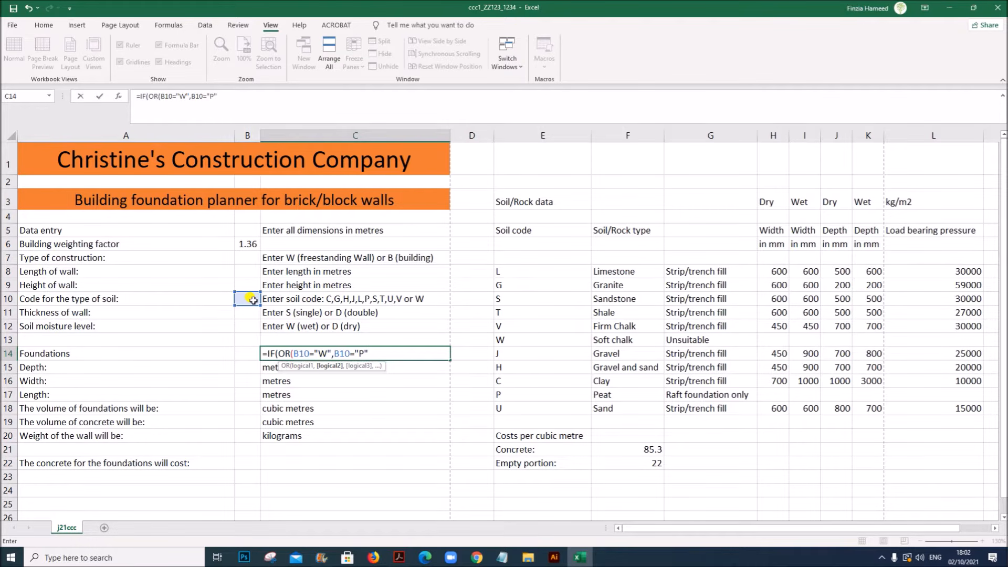
pyautogui.write(')')
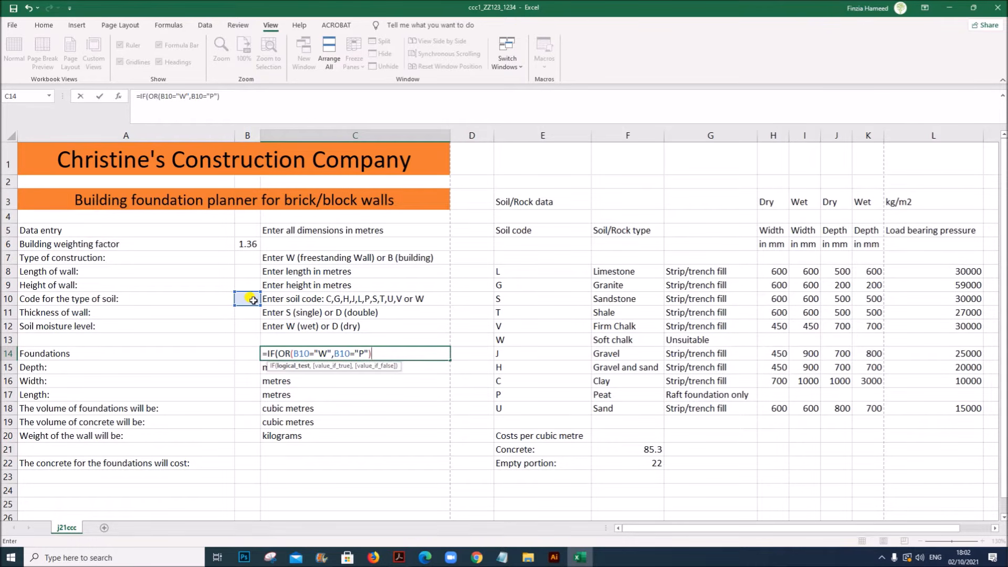
pyautogui.write(',')
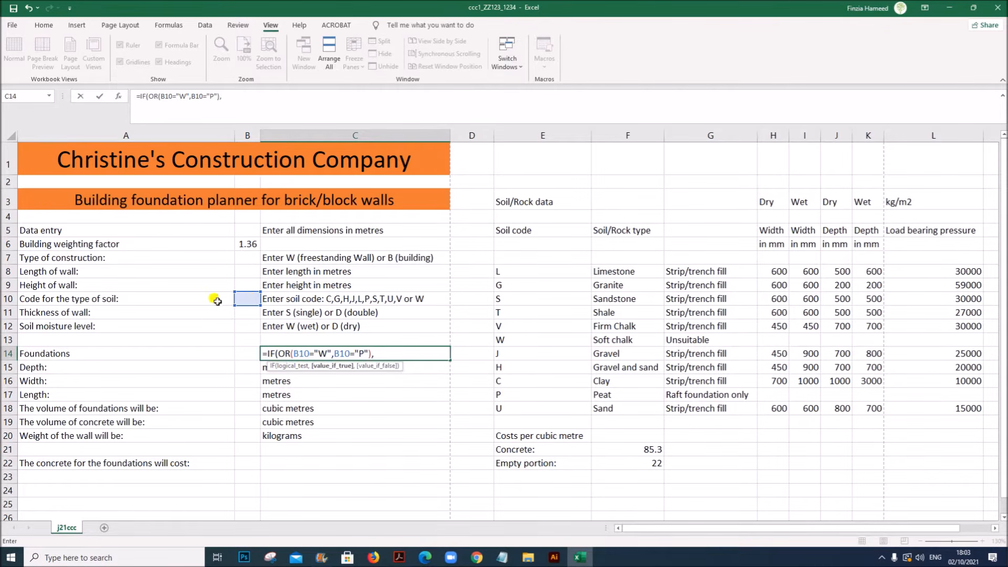
# - Copy the message from Acrobat, finish the C14 formula with "Strip foundations are not suitable for this site" if true and "" if false
pyautogui.click(400, 556)
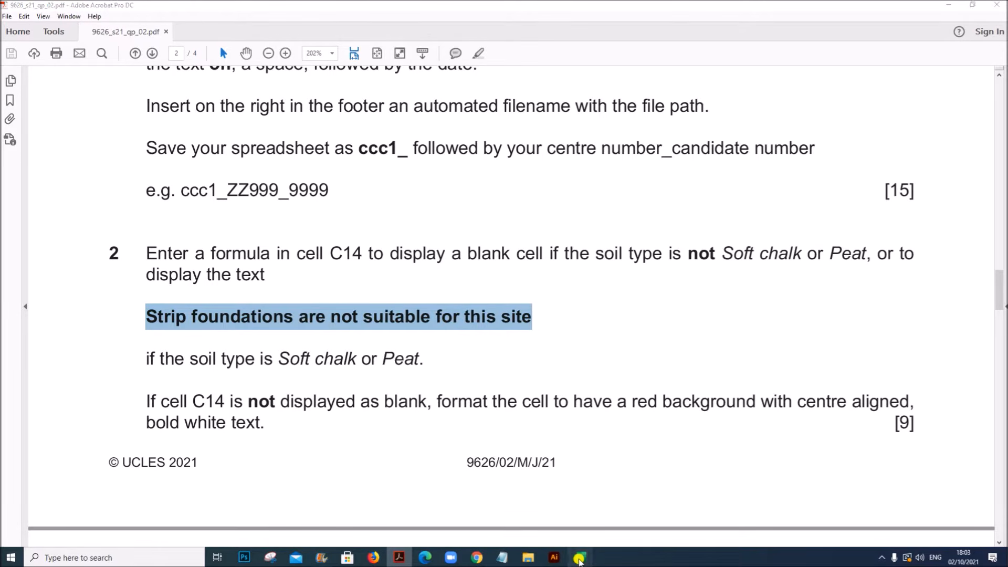
pyautogui.click(580, 556)
pyautogui.rightClick(385, 356)
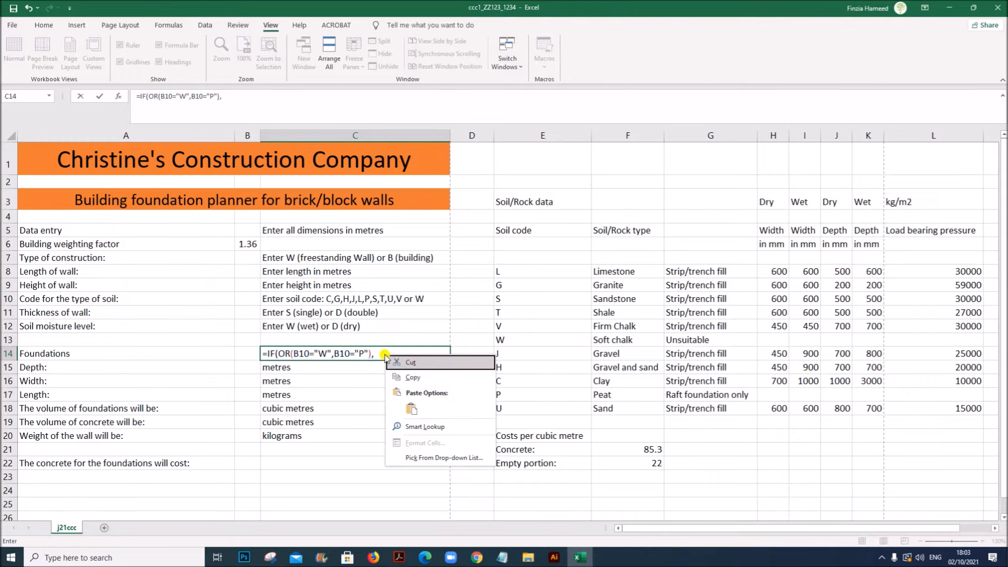
pyautogui.click(412, 408)
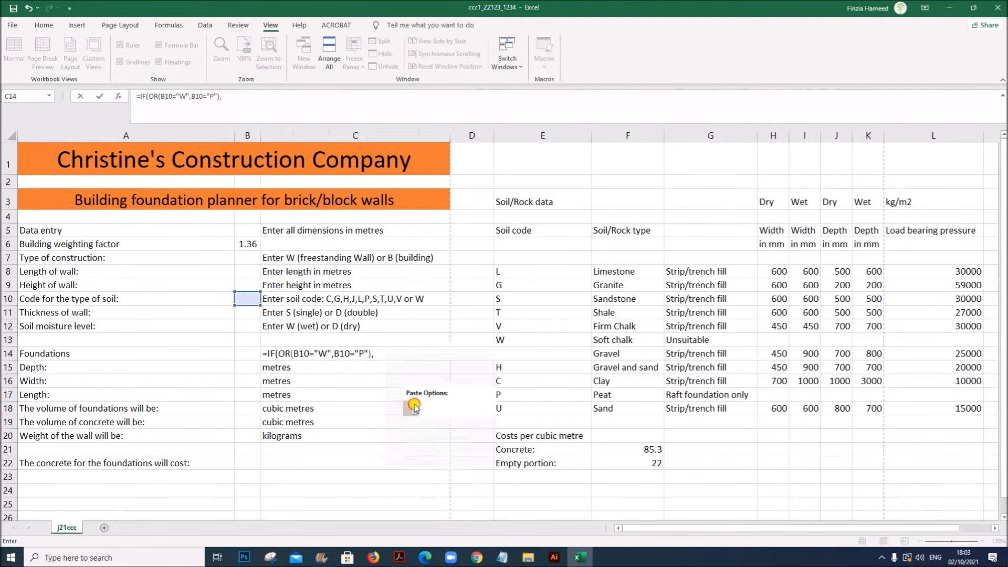
pyautogui.click(373, 354)
pyautogui.write('"')
pyautogui.click(561, 352)
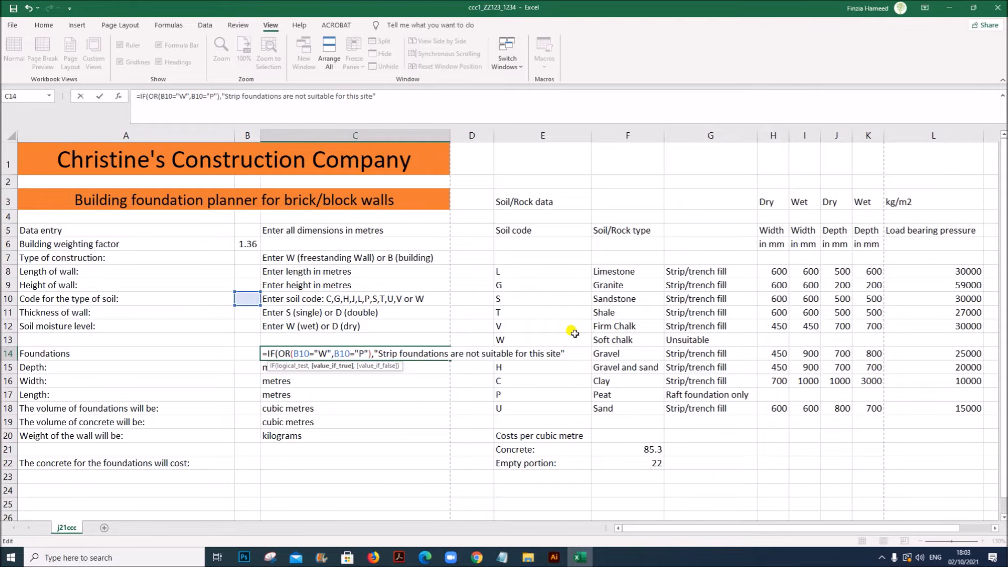
pyautogui.write(',')
pyautogui.write(')')
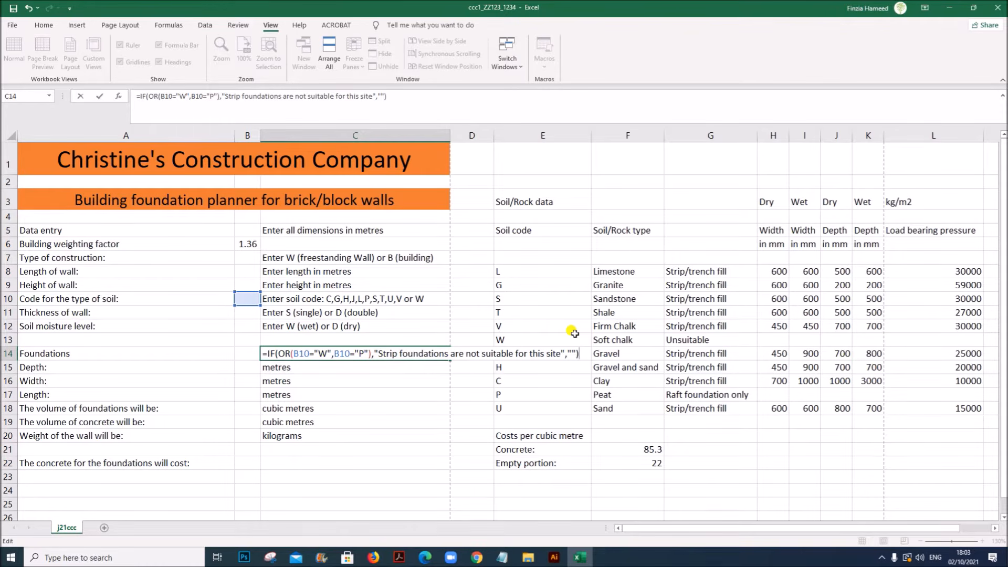
pyautogui.press('Return')
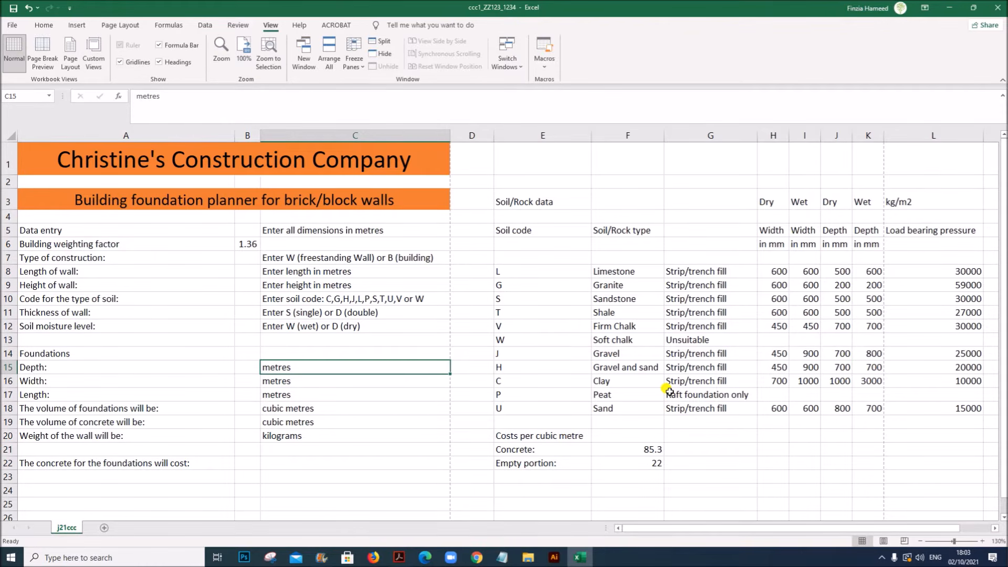
# - Reopen the formula in cell C14 and review its OR condition, message text and blank result, leaving it unedited
pyautogui.doubleClick(335, 352)
pyautogui.moveTo(580, 351); pyautogui.dragTo(257, 349)
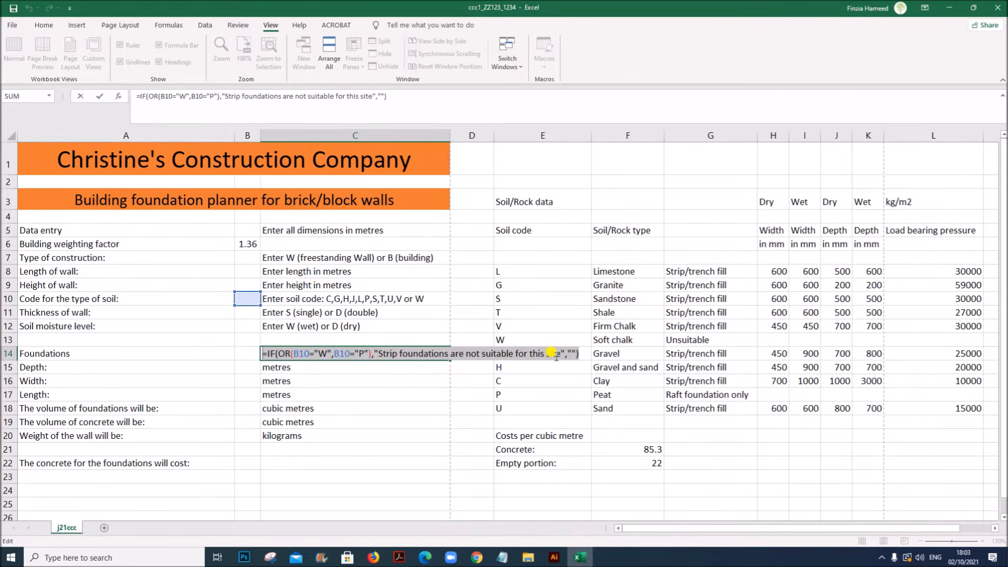
pyautogui.click(586, 354)
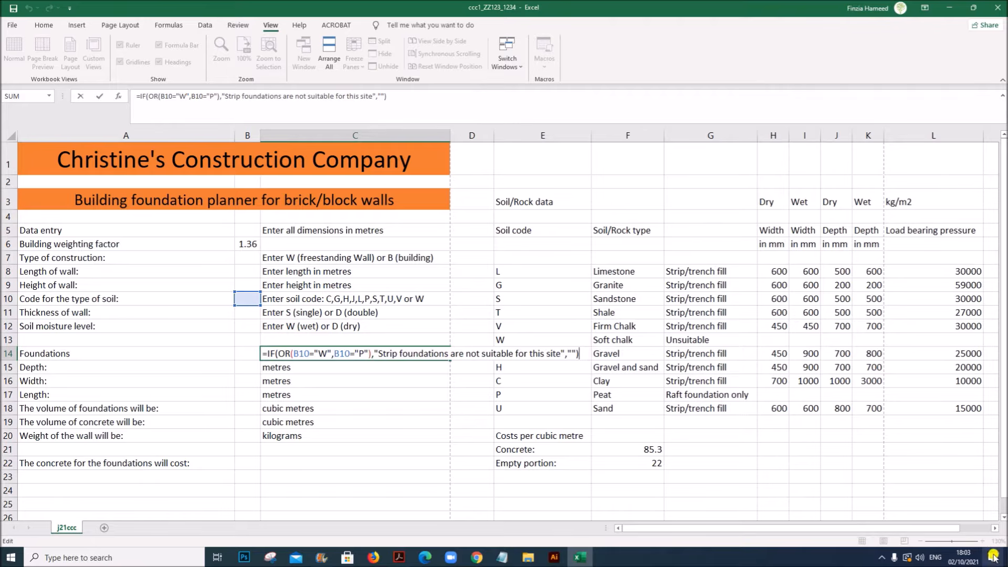
pyautogui.press('Return')
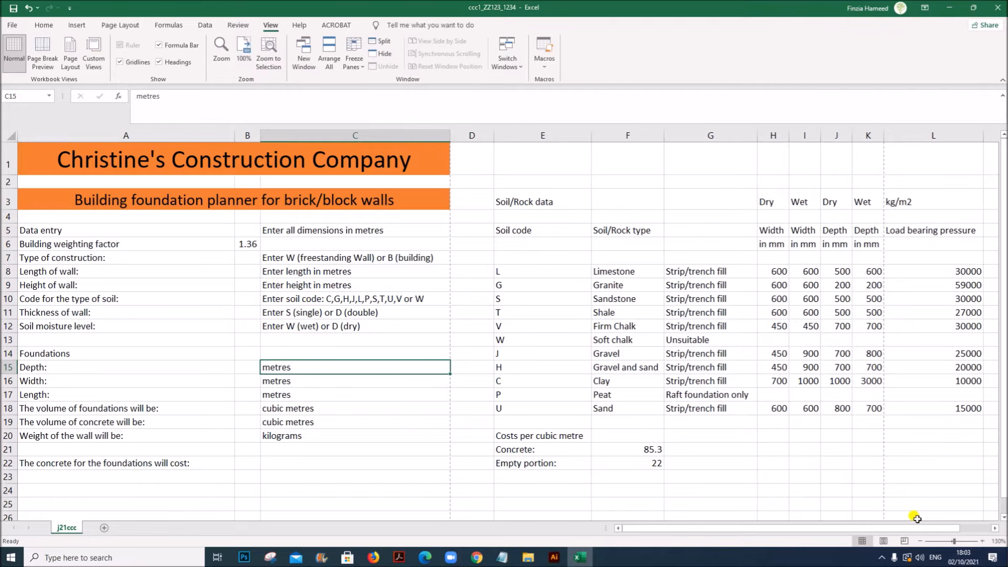
pyautogui.click(982, 541)
pyautogui.click(982, 541)
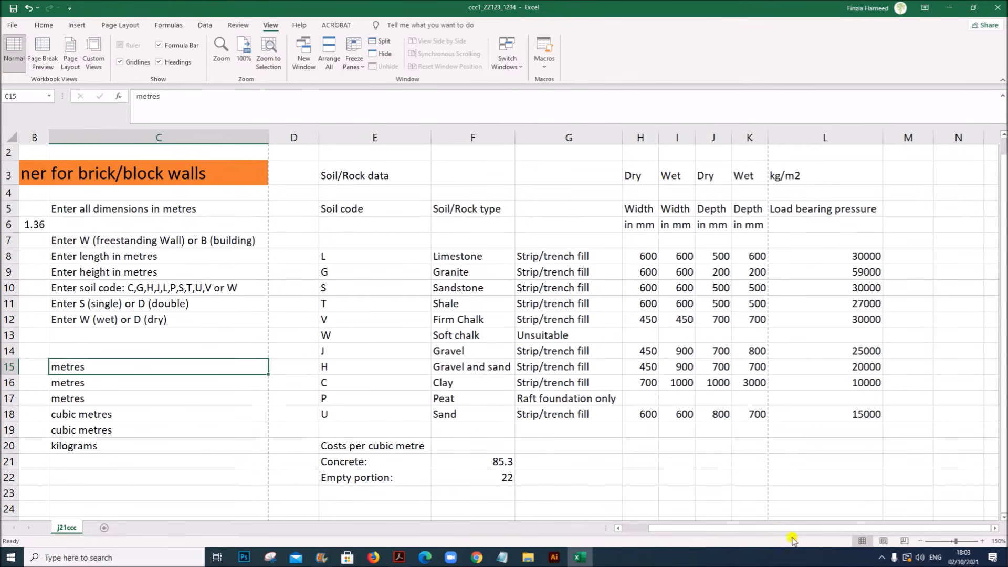
pyautogui.moveTo(761, 530); pyautogui.dragTo(736, 529)
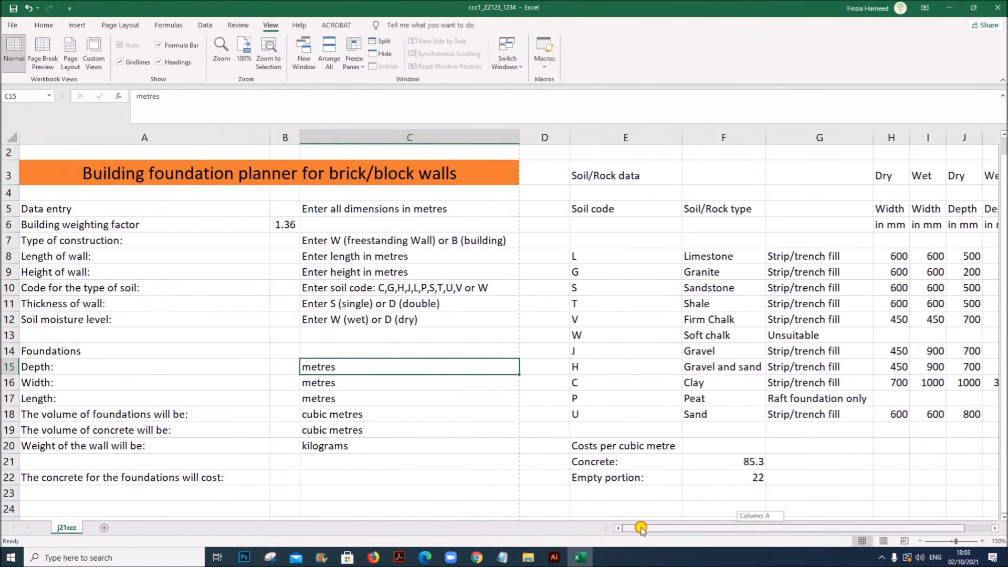
pyautogui.click(982, 541)
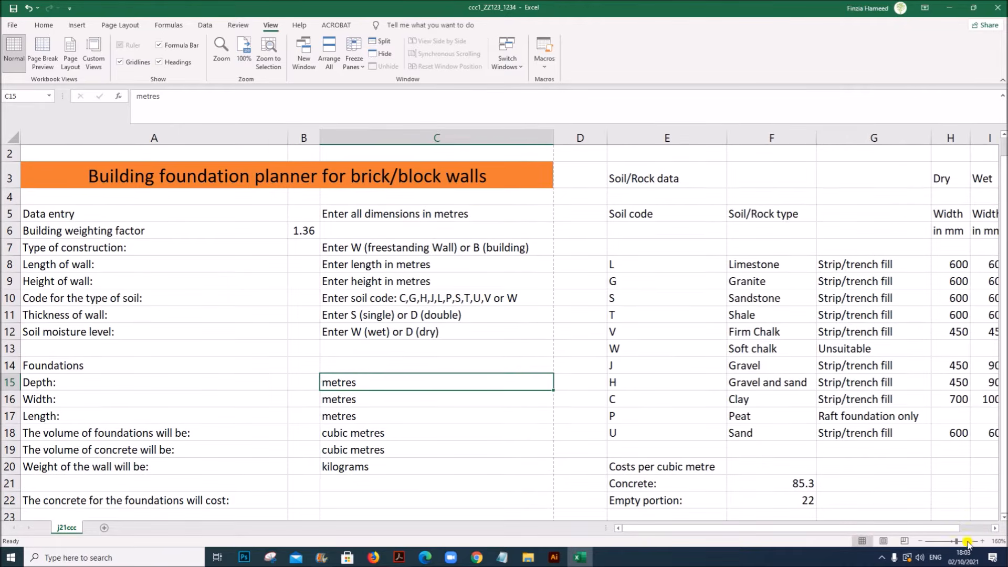
pyautogui.doubleClick(371, 361)
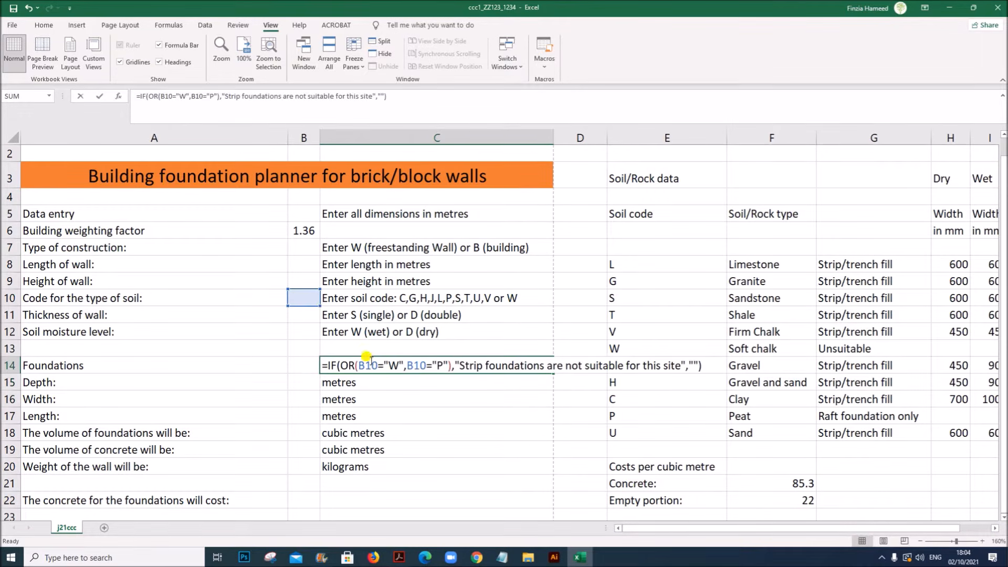
pyautogui.moveTo(712, 365); pyautogui.dragTo(292, 367)
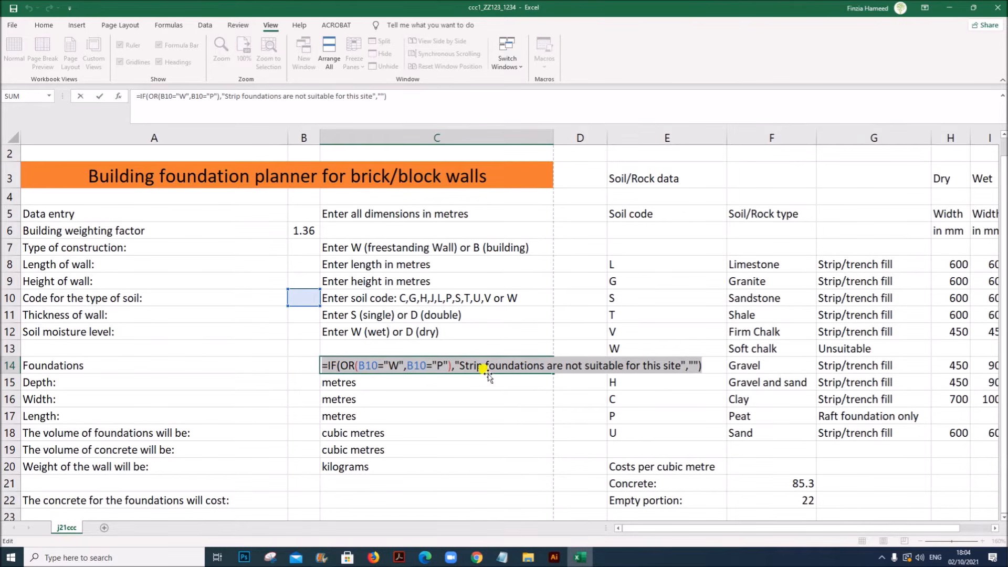
pyautogui.click(708, 364)
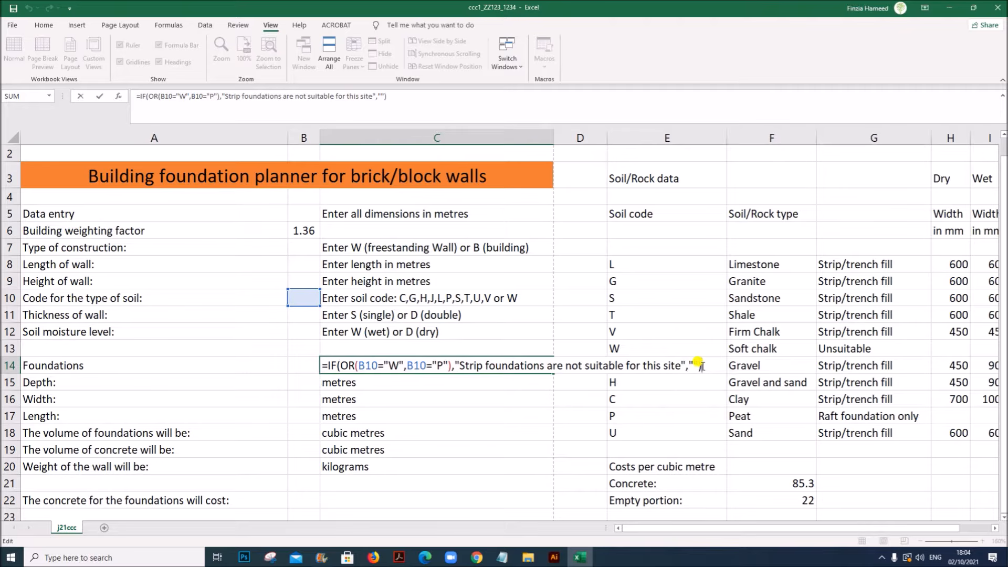
pyautogui.press('Escape')
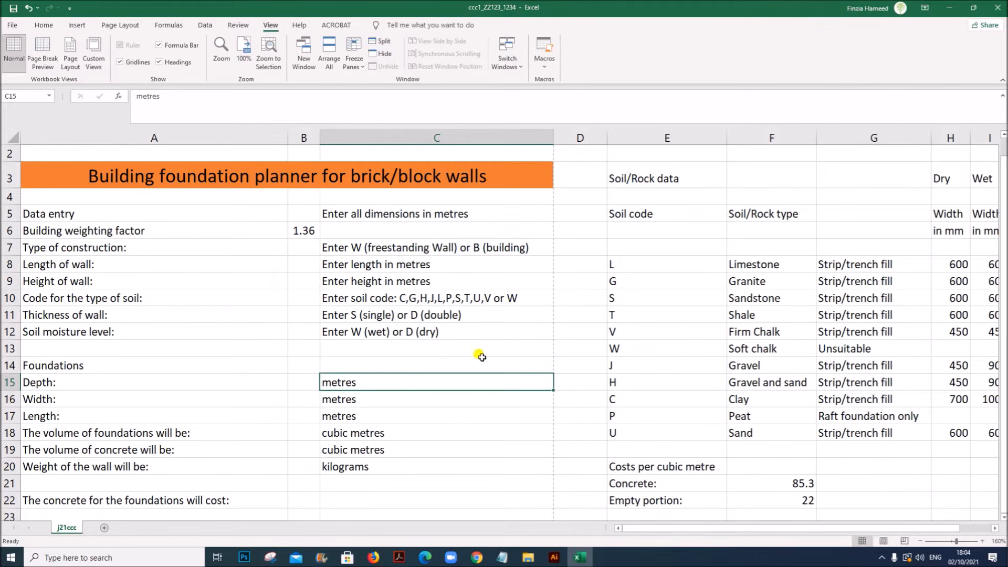
# - Test the C14 formula by entering W as the soil type code in cell B10
pyautogui.click(307, 294)
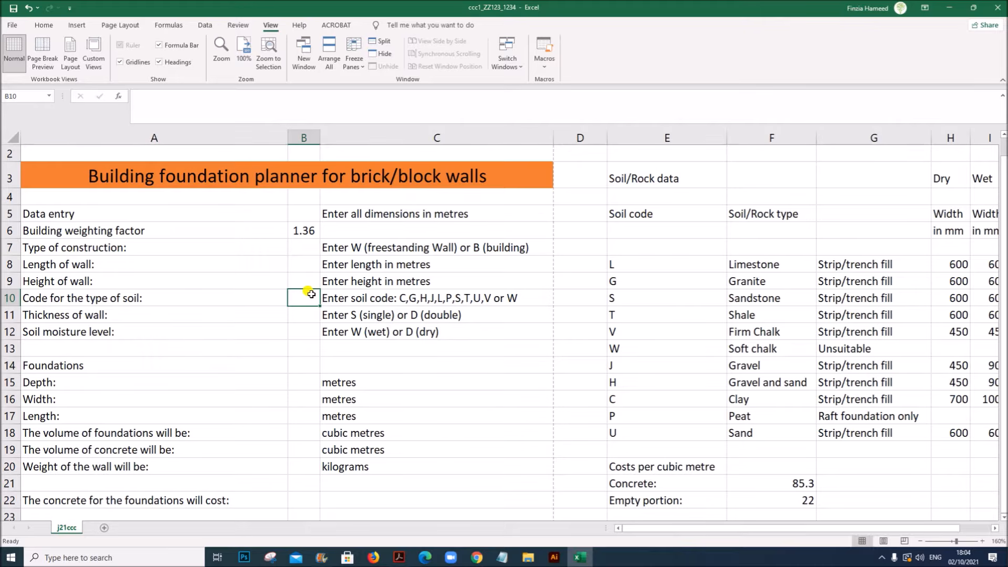
pyautogui.write('W')
pyautogui.press('Return')
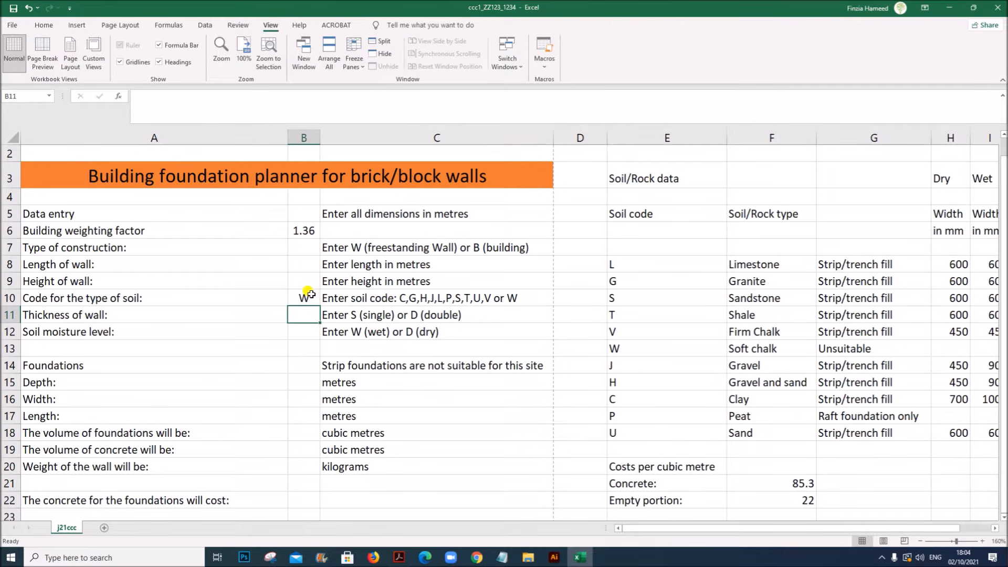
# - Test the C14 formula with a suitable soil type by entering L as the soil code in cell B10
pyautogui.click(407, 359)
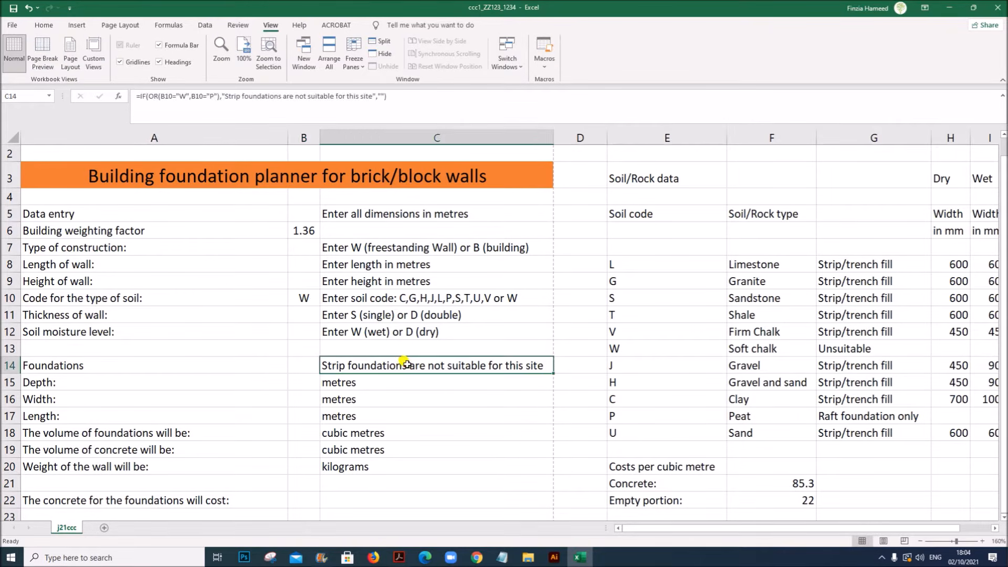
pyautogui.click(315, 297)
pyautogui.write('L')
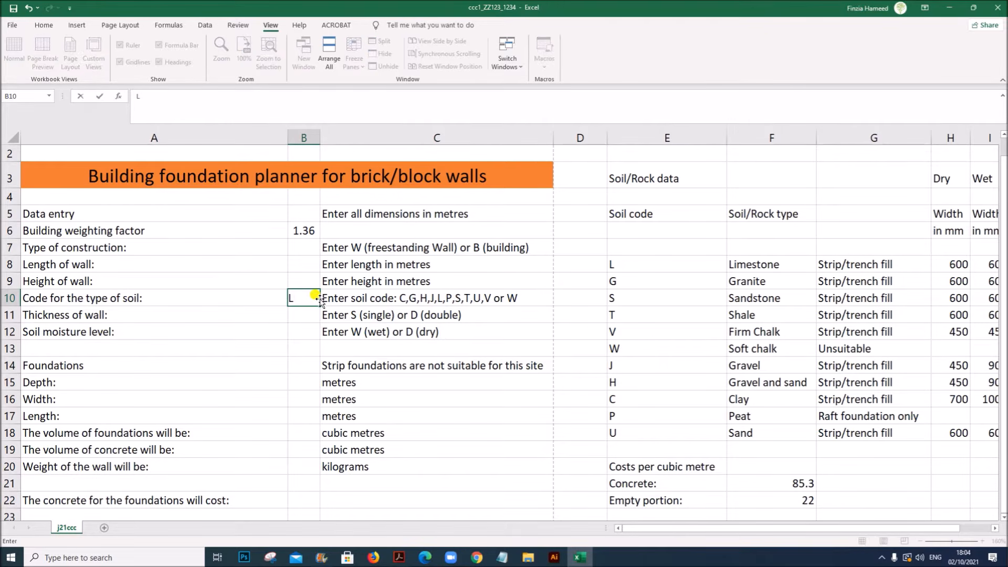
pyautogui.press('Return')
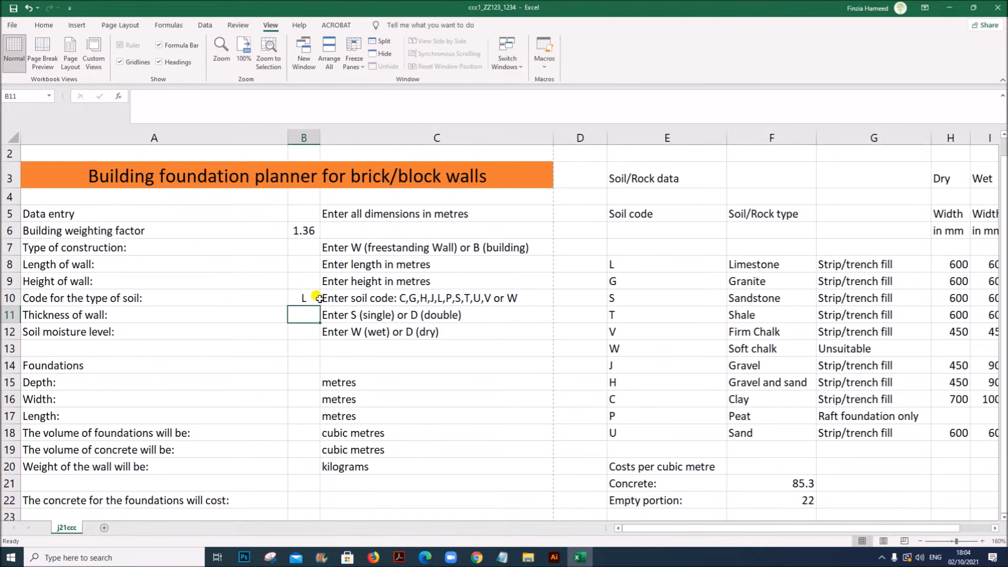
pyautogui.click(357, 361)
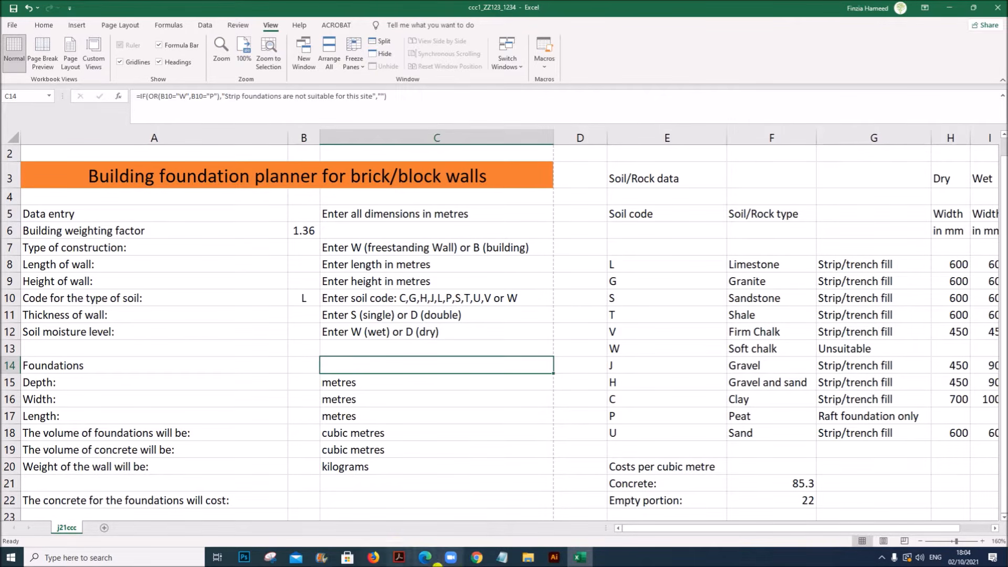
# - Switch to Acrobat, read task 2's formatting instruction for cell C14, and return to Excel
pyautogui.click(399, 557)
pyautogui.scroll(-1, 378, 491)
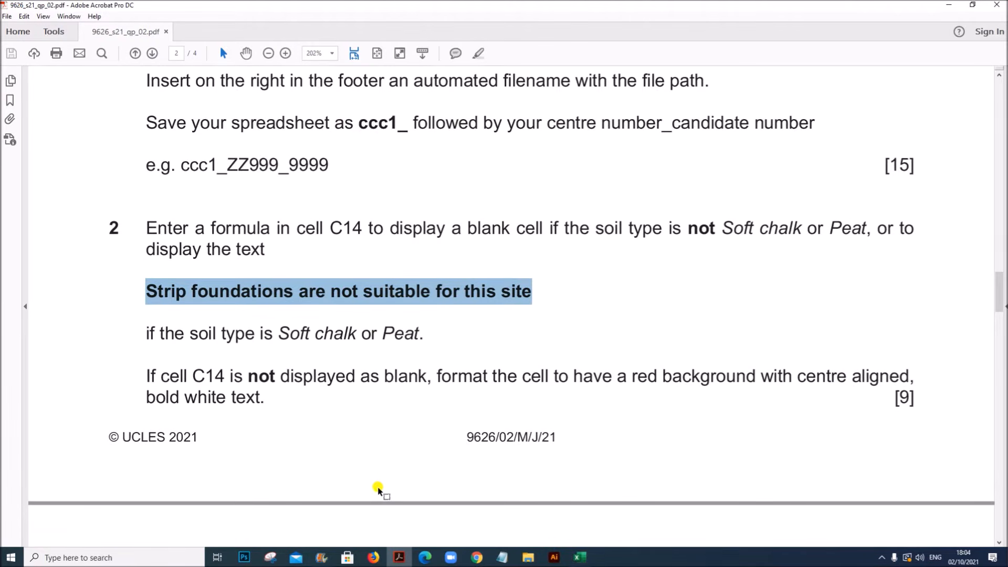
pyautogui.moveTo(147, 376); pyautogui.dragTo(264, 395)
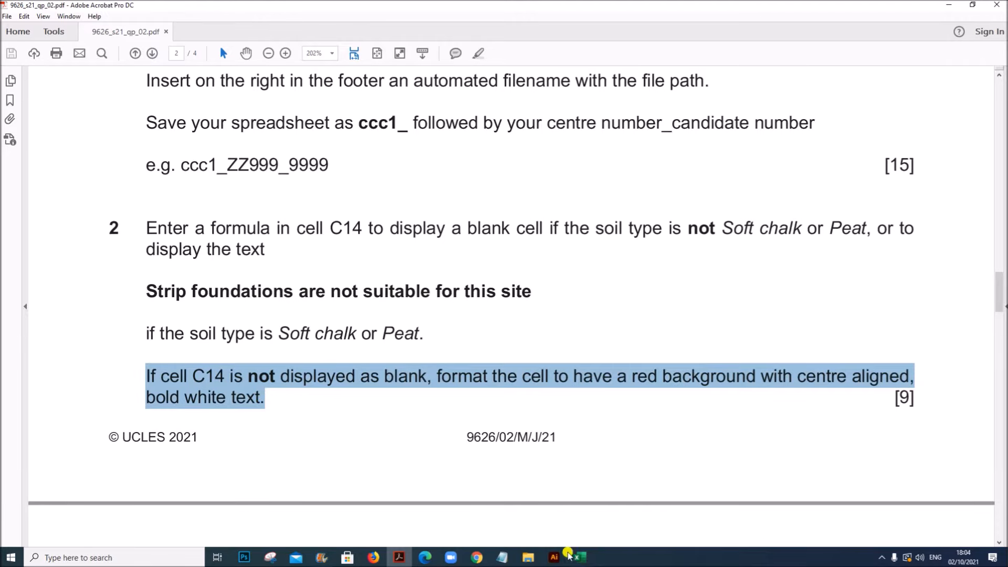
pyautogui.click(551, 558)
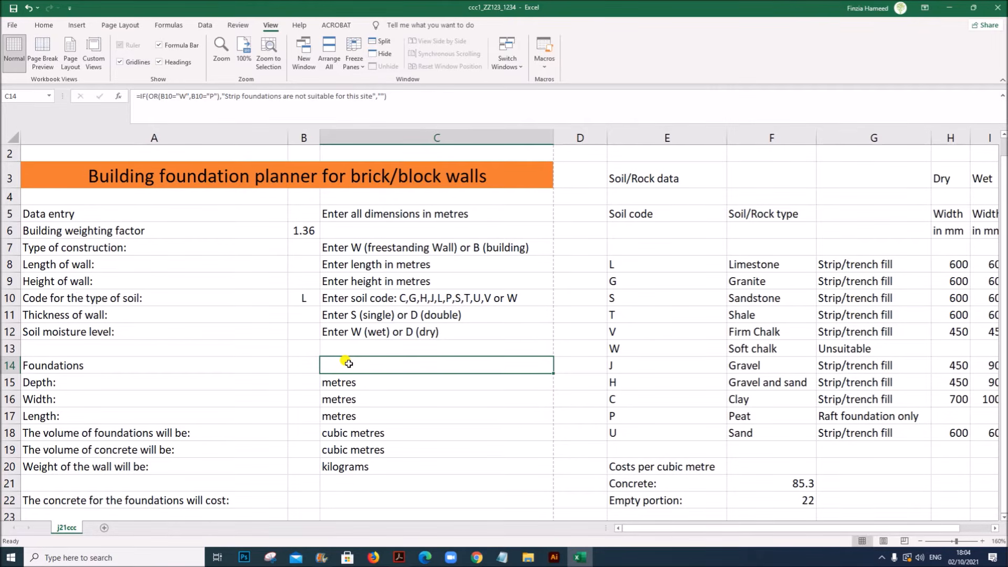
# - Start a conditional formatting rule for cell C14 that formats only cells whose value is not equal to ""
pyautogui.click(43, 27)
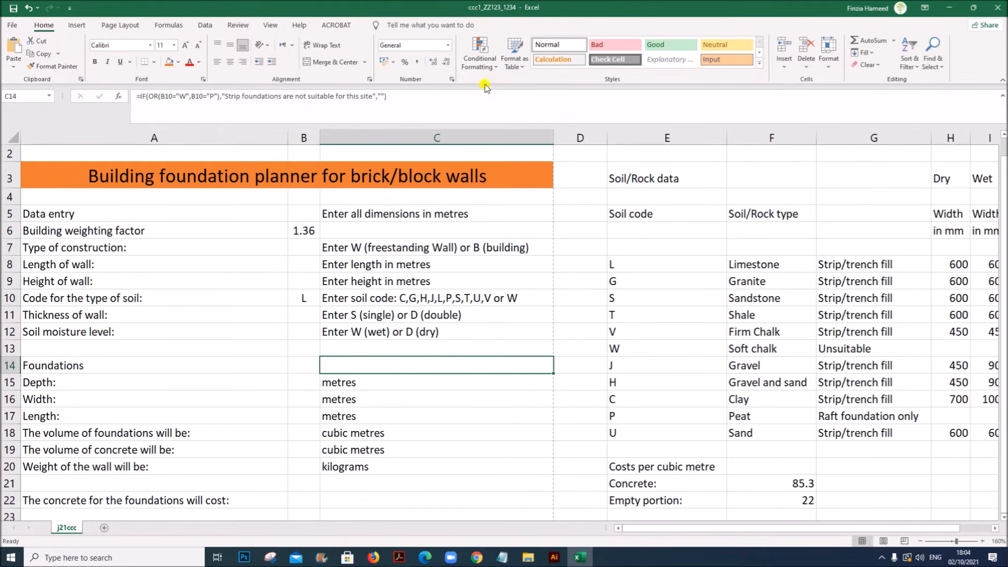
pyautogui.click(495, 70)
pyautogui.moveTo(520, 87)
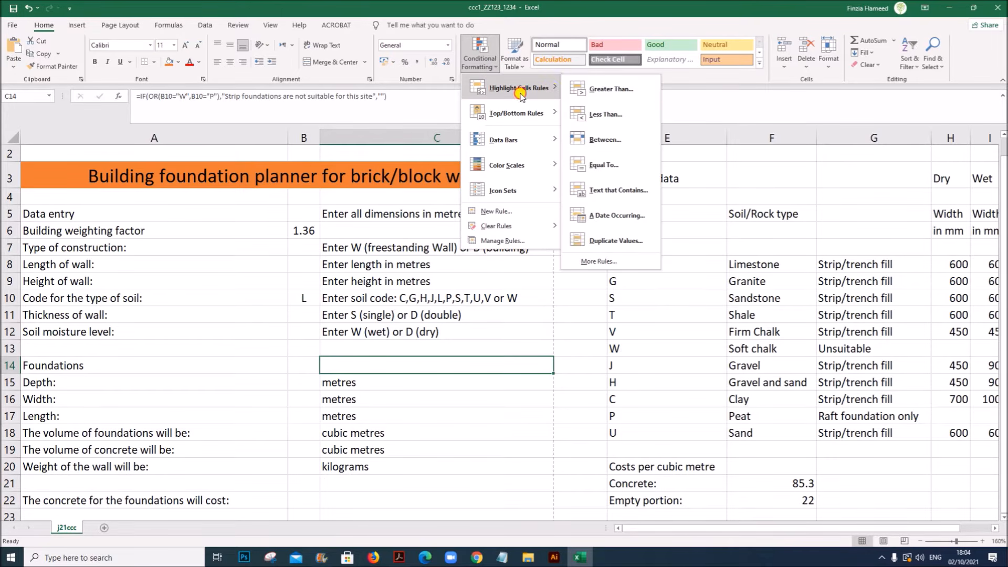
pyautogui.click(606, 261)
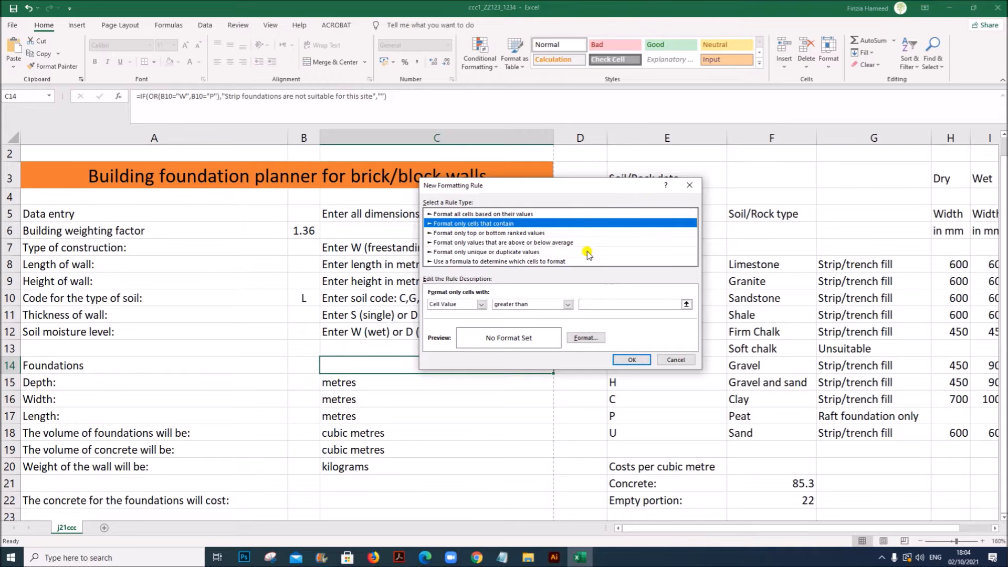
pyautogui.moveTo(553, 190); pyautogui.dragTo(606, 190)
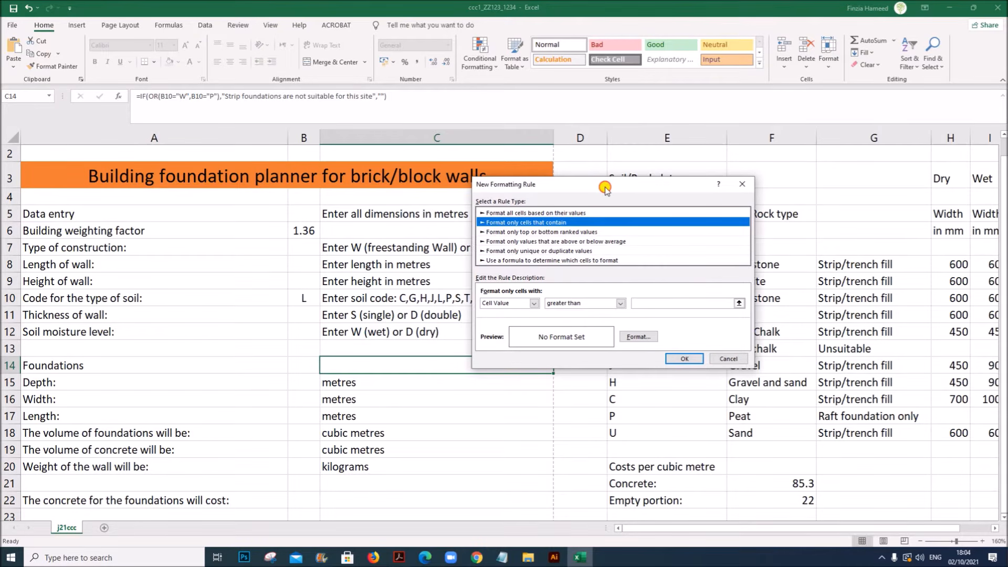
pyautogui.click(620, 304)
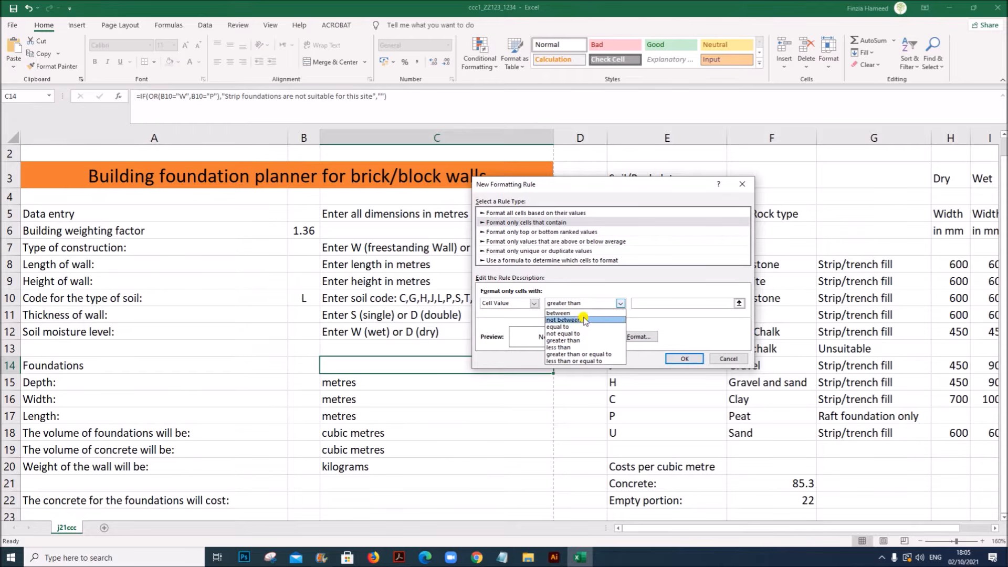
pyautogui.click(575, 333)
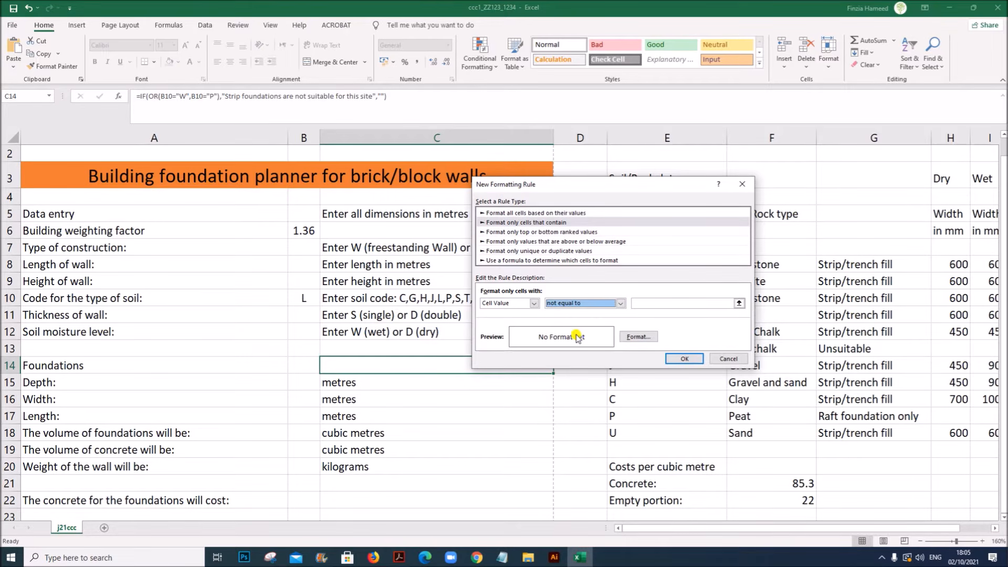
pyautogui.click(641, 302)
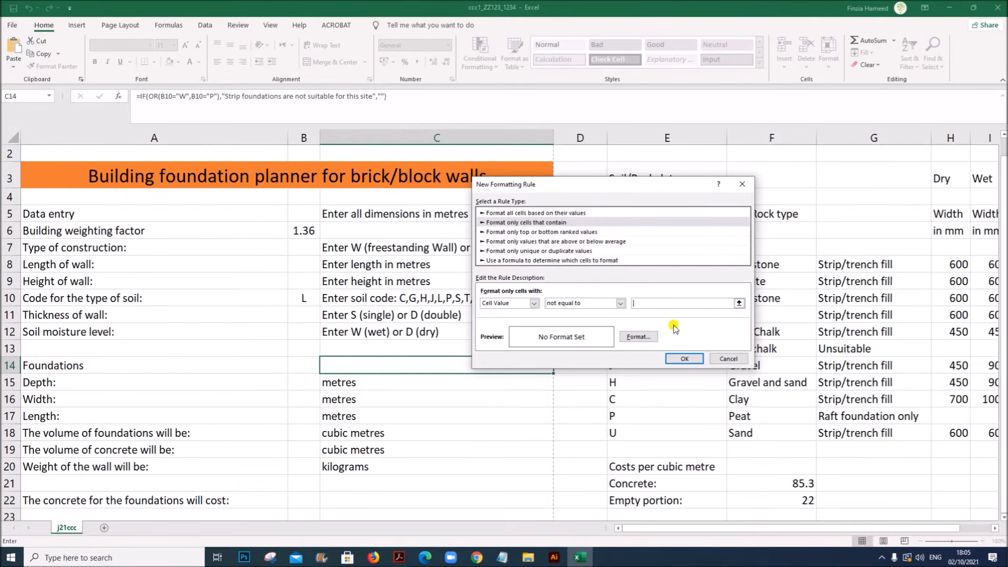
# - Give the C14 rule a red fill with a white font colour and apply it to the cell
pyautogui.click(638, 338)
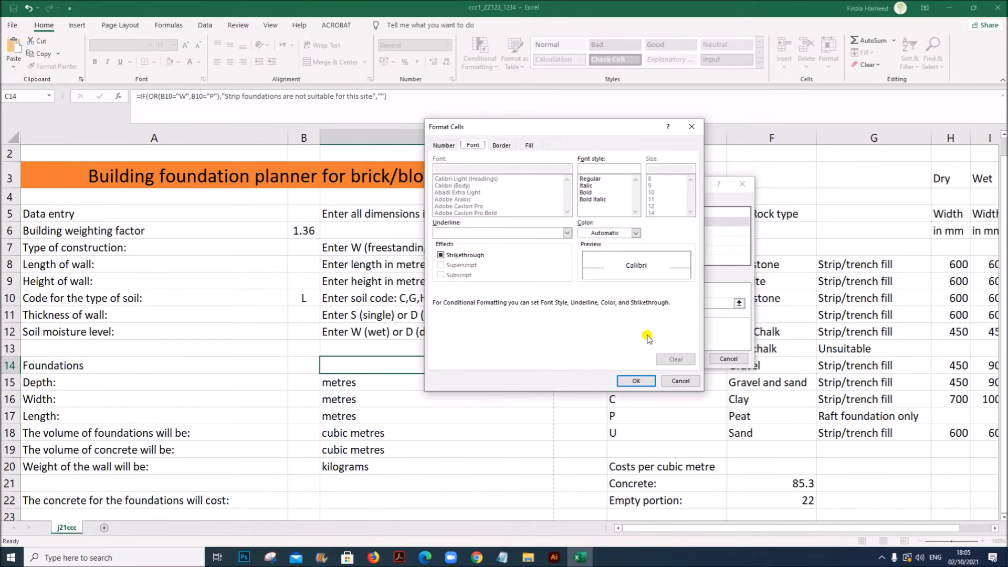
pyautogui.click(529, 145)
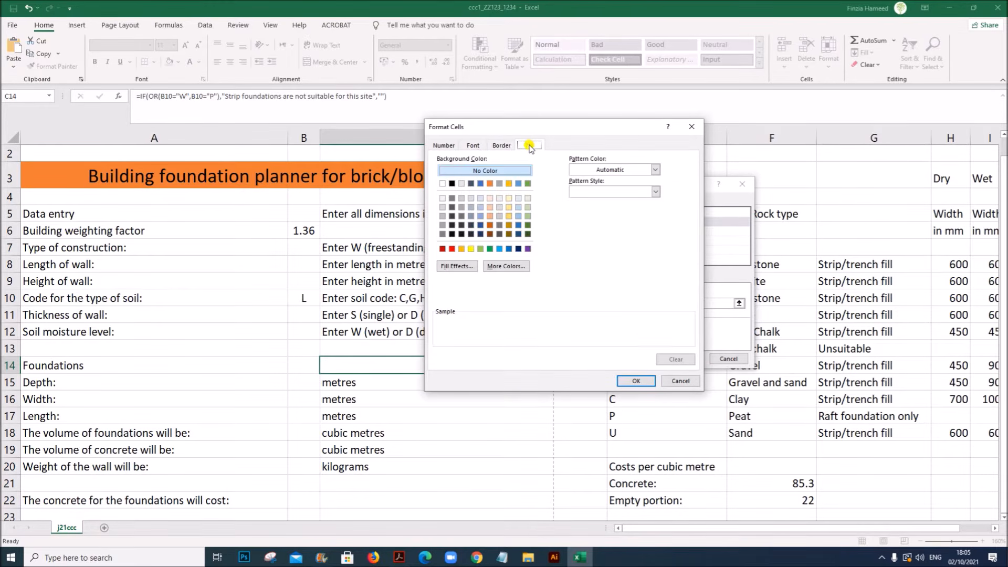
pyautogui.click(453, 249)
pyautogui.click(473, 145)
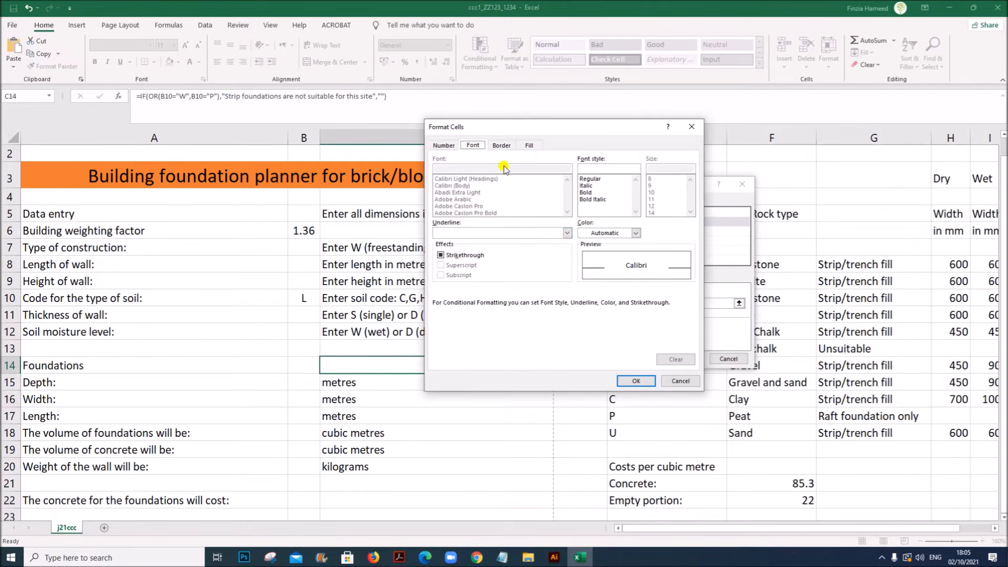
pyautogui.click(633, 232)
pyautogui.click(583, 277)
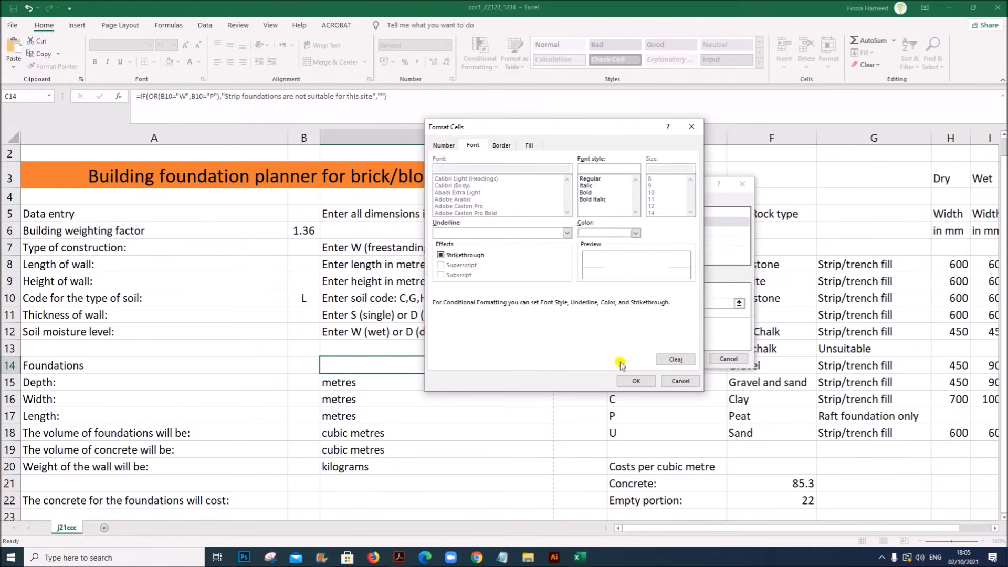
pyautogui.click(636, 381)
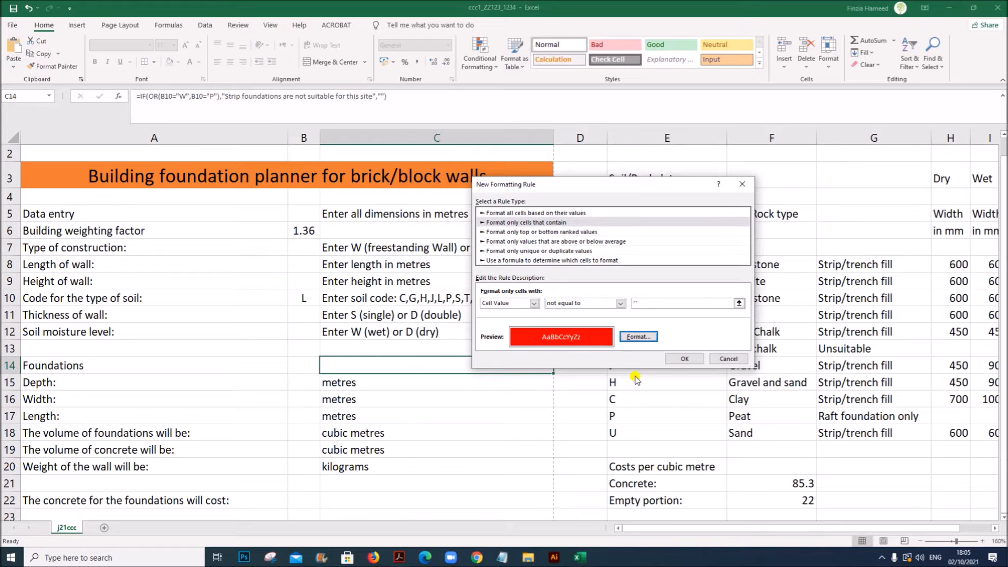
pyautogui.click(674, 360)
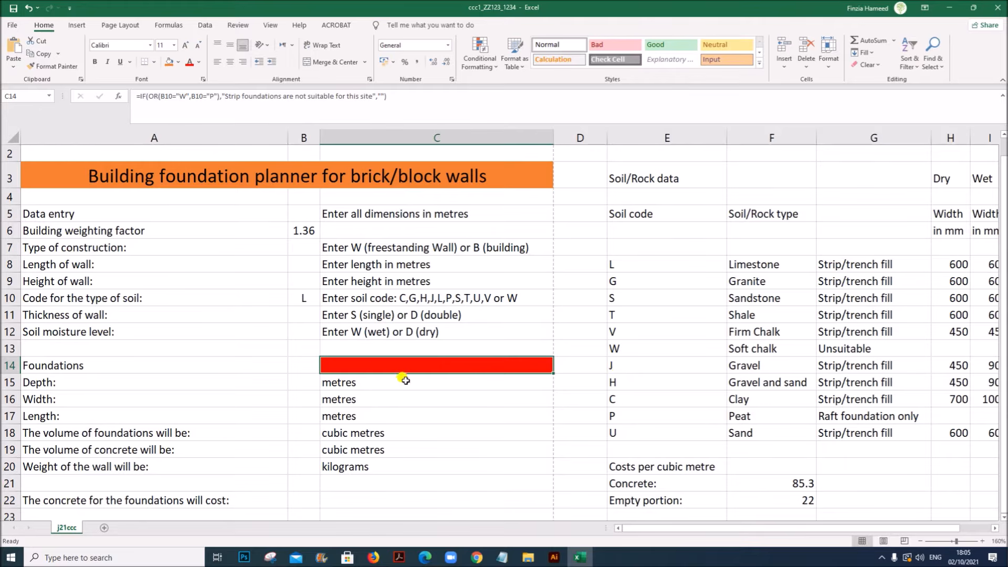
# - Edit the existing conditional formatting rule on C14 to remove the extra quotation marks from its comparison value, and apply the correction
pyautogui.rightClick(367, 363)
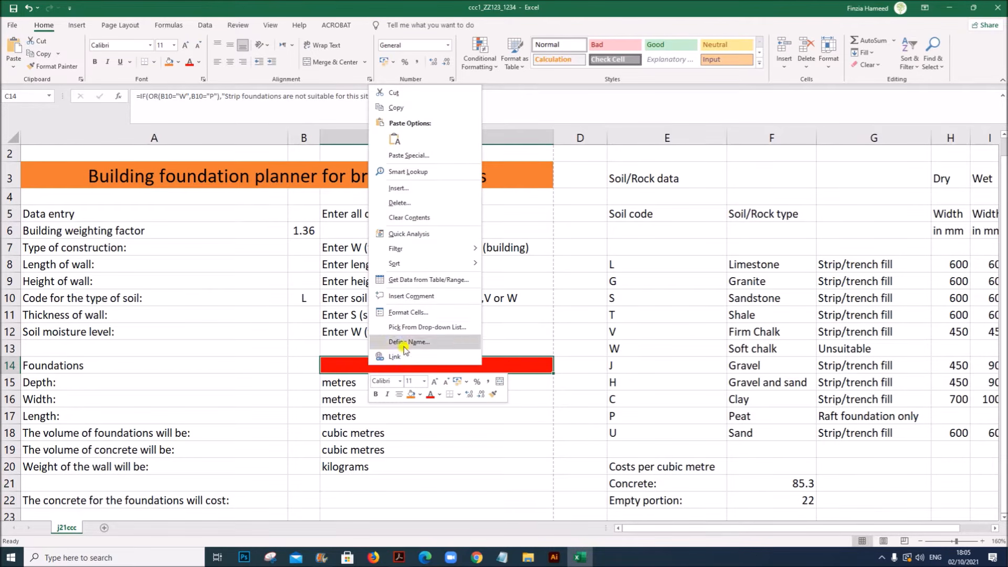
pyautogui.click(496, 58)
pyautogui.click(496, 59)
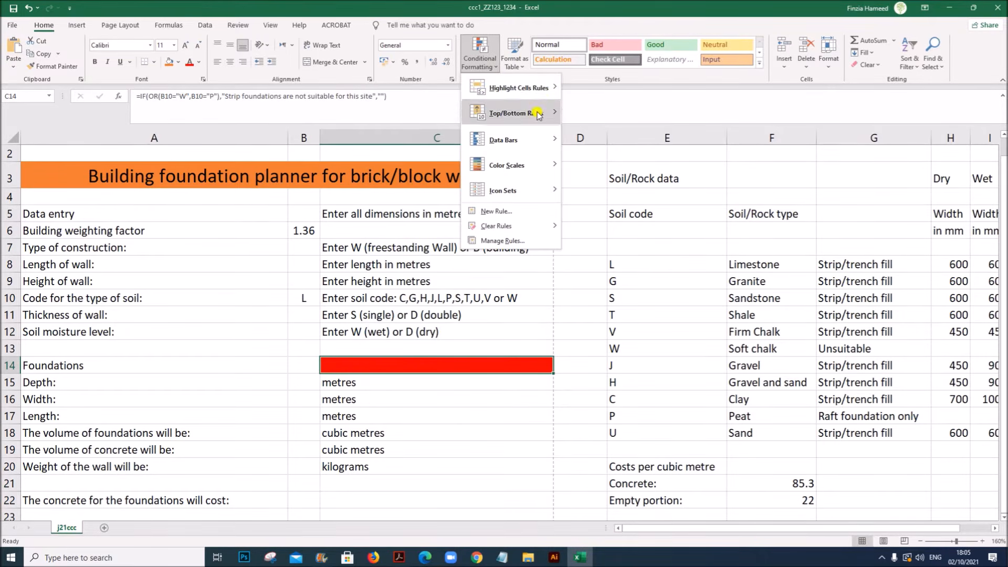
pyautogui.moveTo(541, 94)
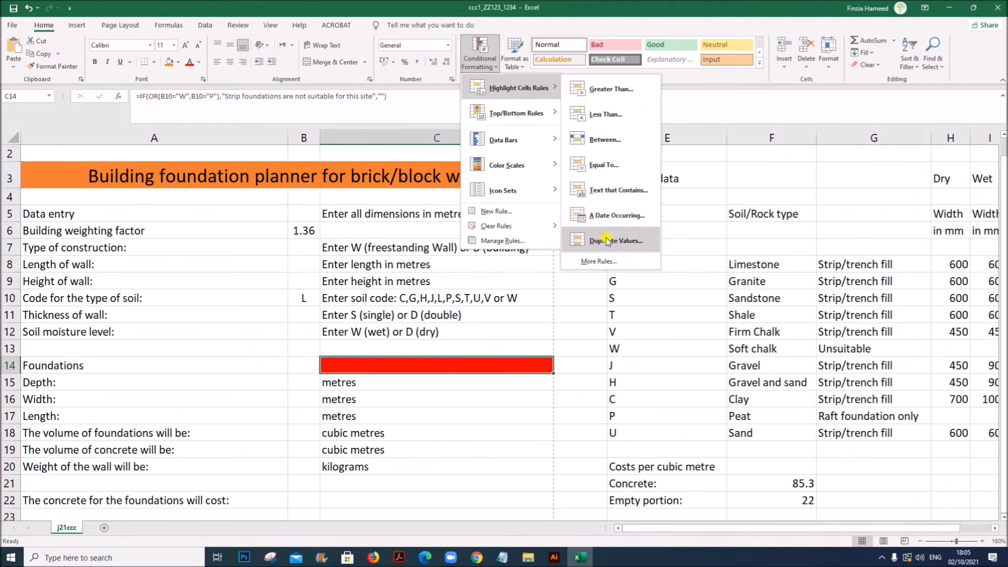
pyautogui.click(501, 240)
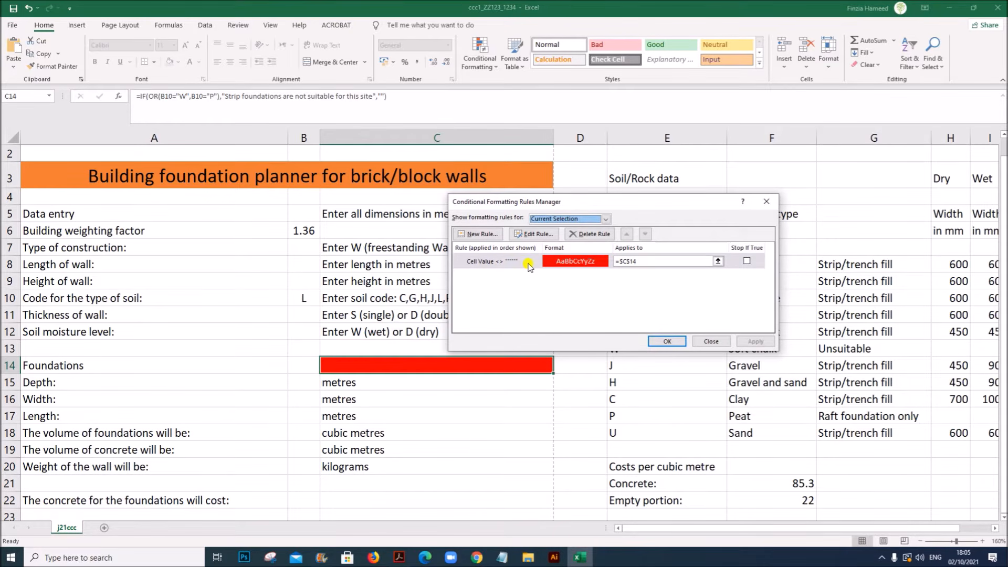
pyautogui.click(529, 238)
pyautogui.click(656, 305)
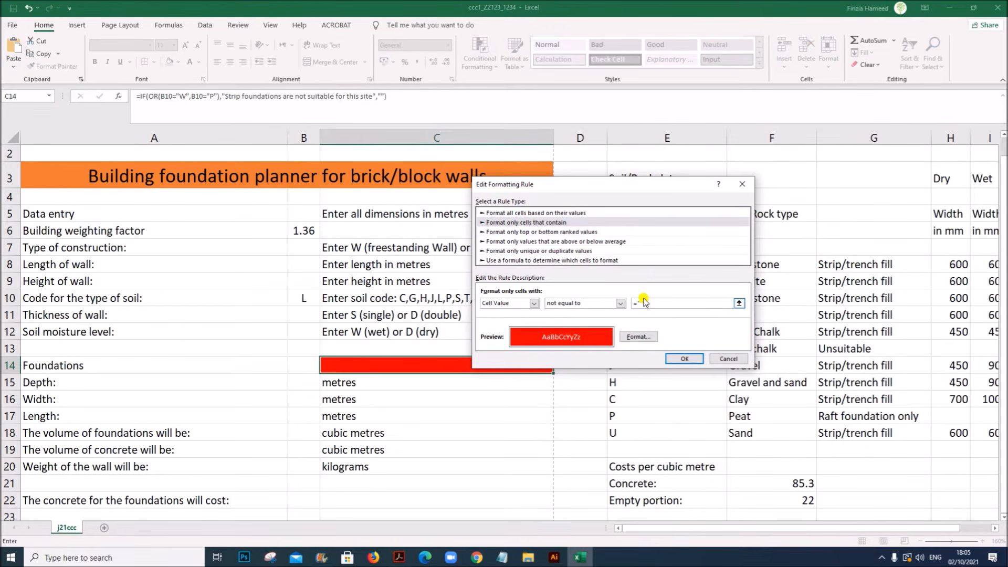
pyautogui.press('BackSpace')
pyautogui.press('BackSpace')
pyautogui.click(683, 359)
pyautogui.click(664, 341)
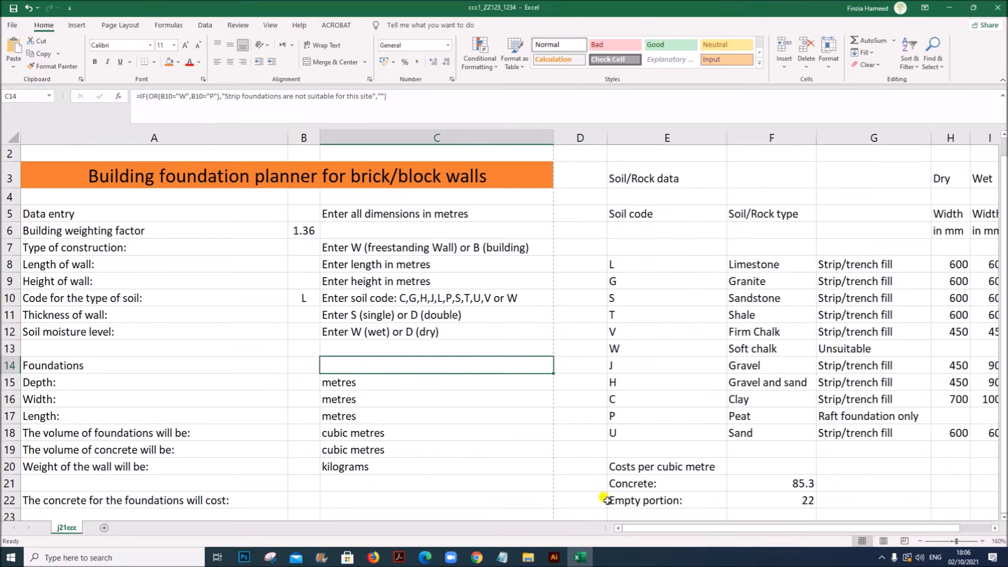
# - Enter W as the soil code in cell B10 to test the formatting, and centre-align the text in cell C14
pyautogui.click(297, 300)
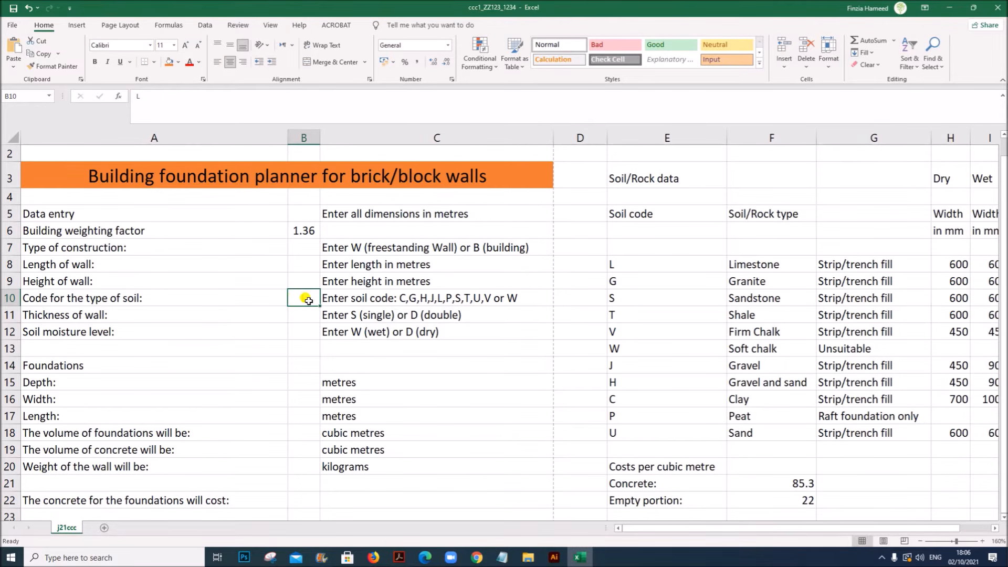
pyautogui.write('W')
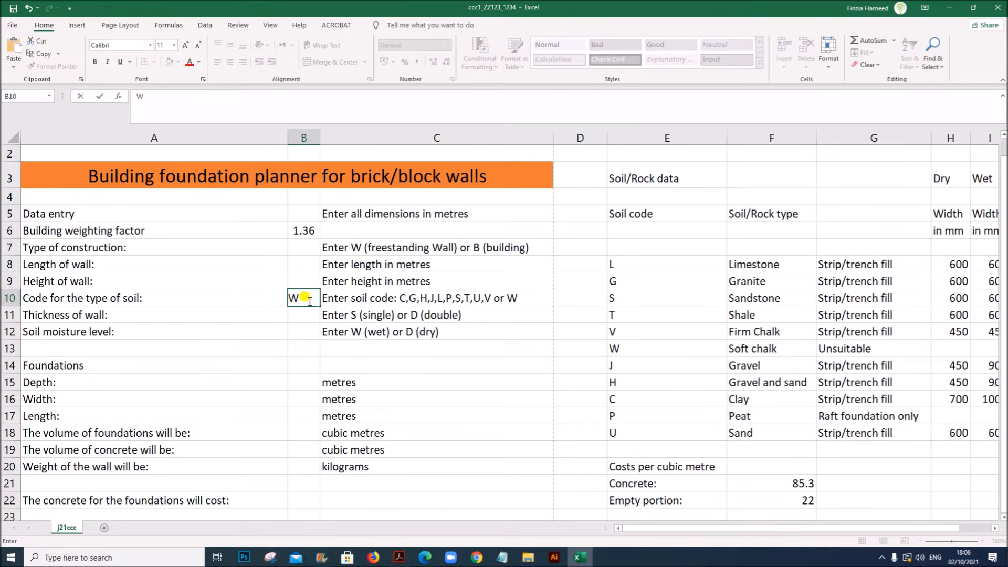
pyautogui.press('Return')
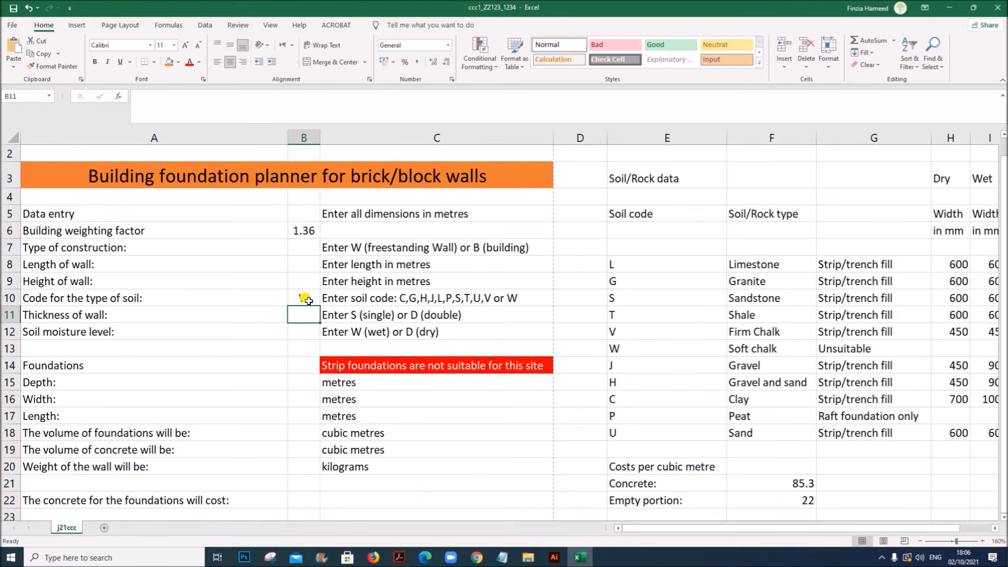
pyautogui.click(420, 363)
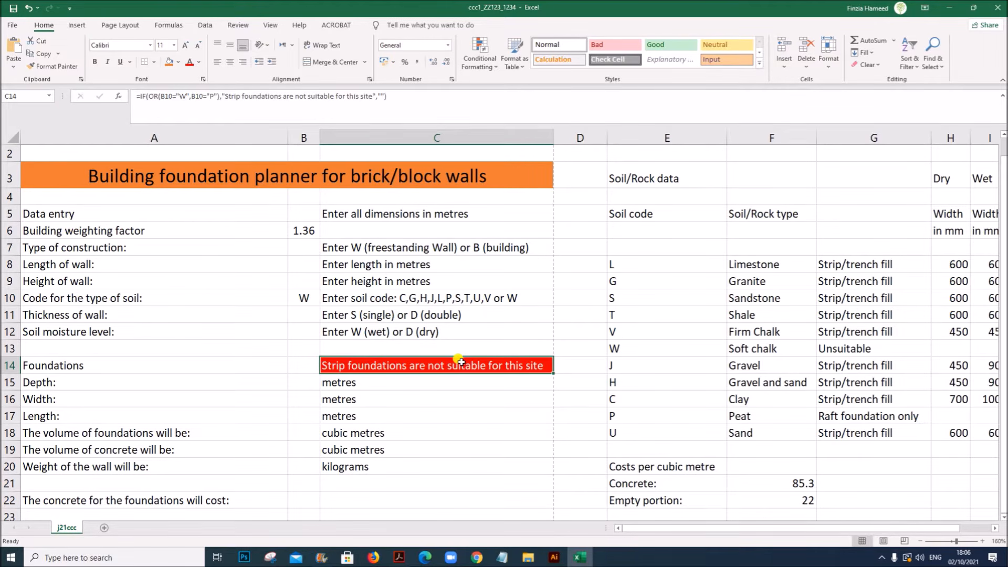
pyautogui.click(230, 65)
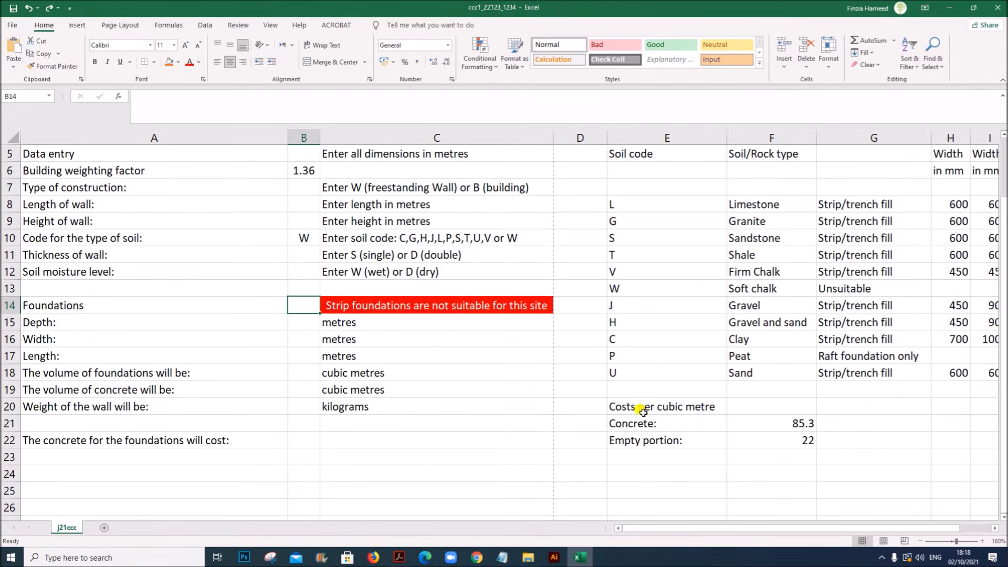
# - Switch to Acrobat and read task 3's condition for blank results in cells B15 to B19
pyautogui.click(399, 557)
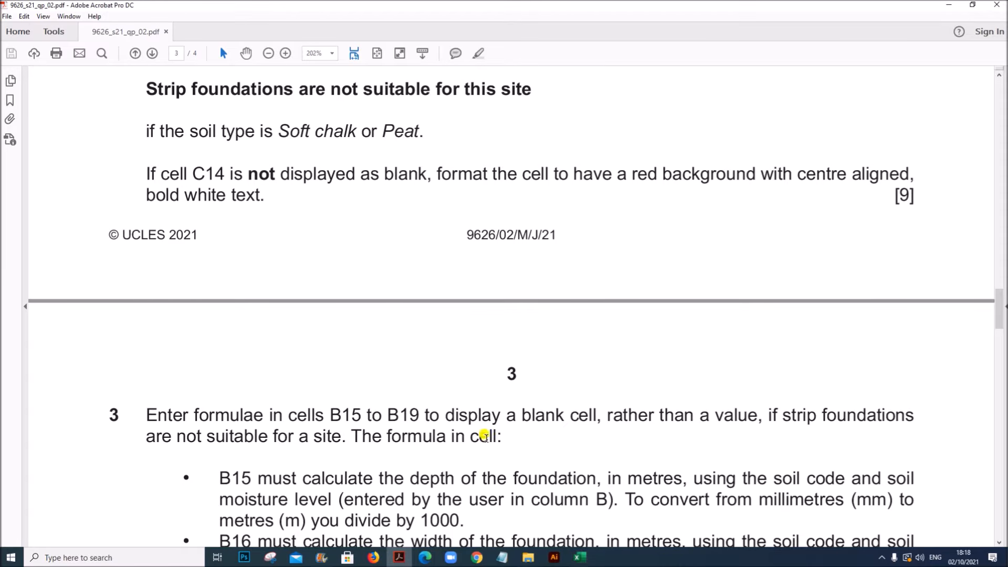
pyautogui.scroll(-3, 592, 298)
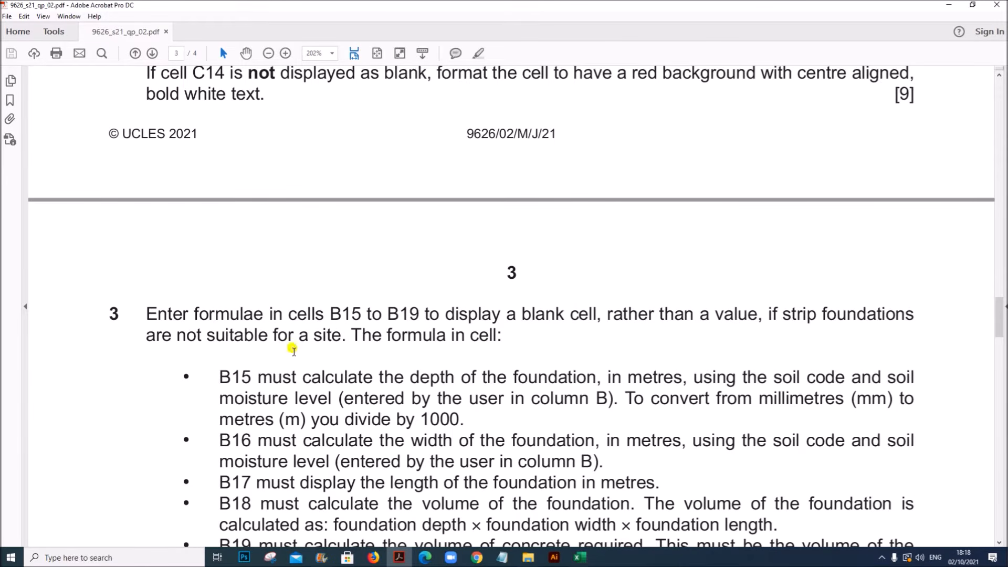
pyautogui.moveTo(328, 309); pyautogui.dragTo(768, 315)
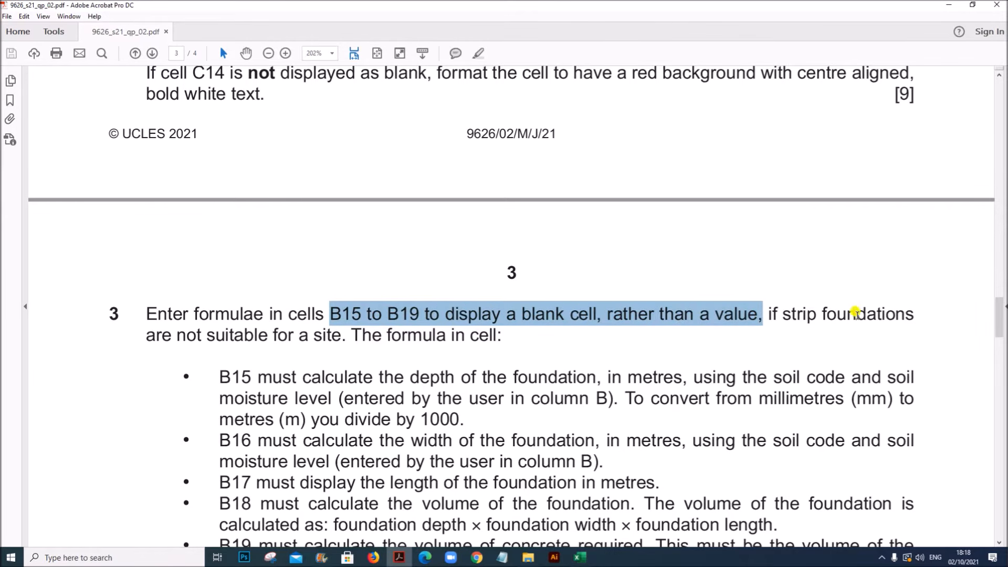
pyautogui.moveTo(146, 334); pyautogui.dragTo(341, 335)
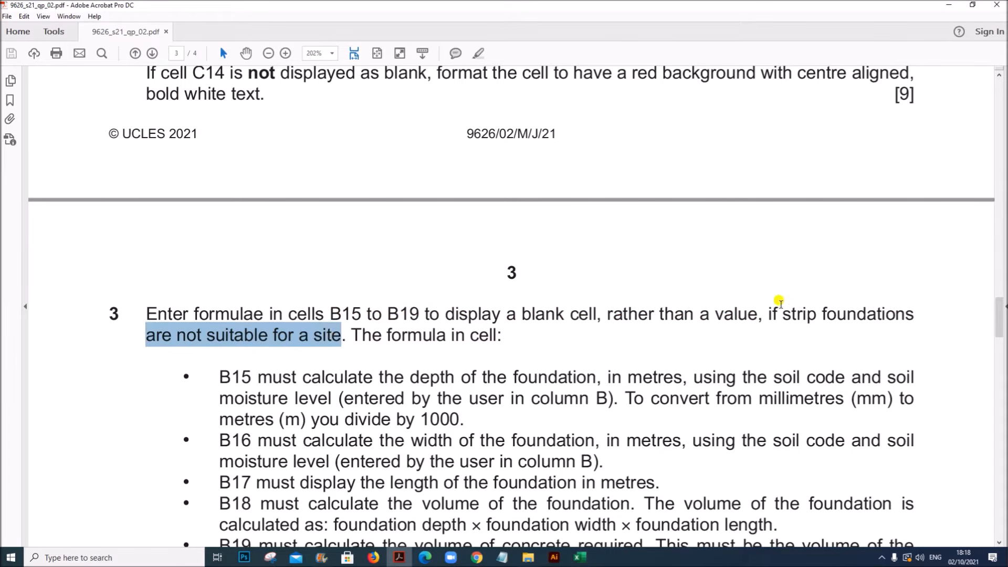
# - Reread task 2's conditions for displaying the unsuitable strip foundations text in cell C14 for Soft chalk or Peat
pyautogui.scroll(3, 410, 368)
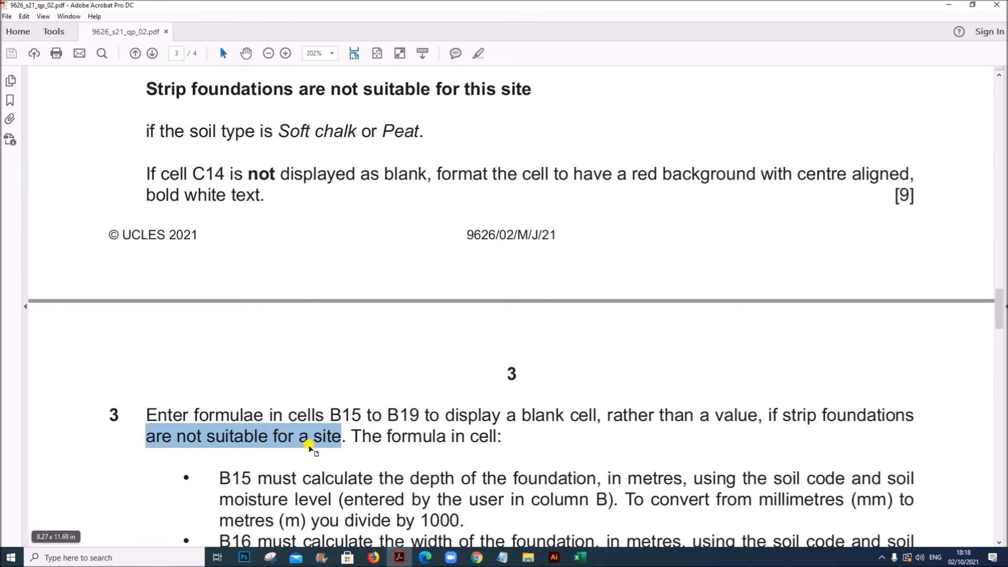
pyautogui.scroll(3, 412, 369)
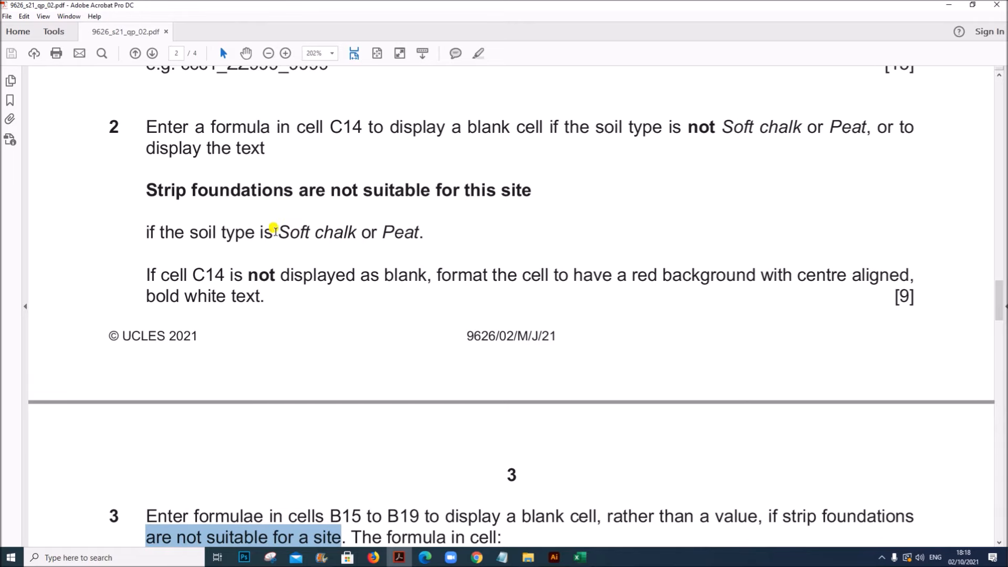
pyautogui.moveTo(278, 231); pyautogui.dragTo(423, 230)
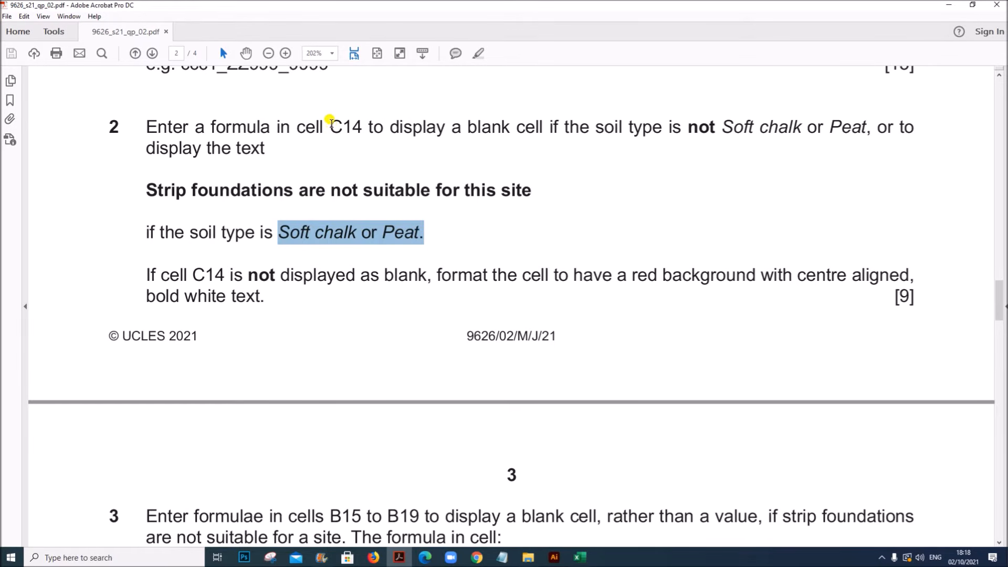
pyautogui.click(331, 124)
pyautogui.moveTo(330, 121); pyautogui.dragTo(362, 122)
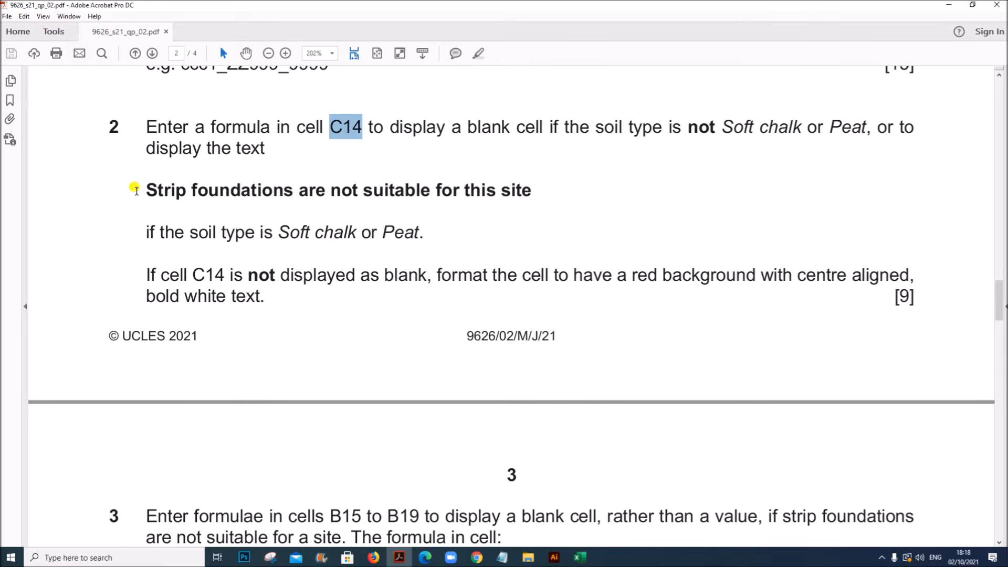
pyautogui.click(137, 186)
pyautogui.moveTo(138, 186); pyautogui.dragTo(517, 188)
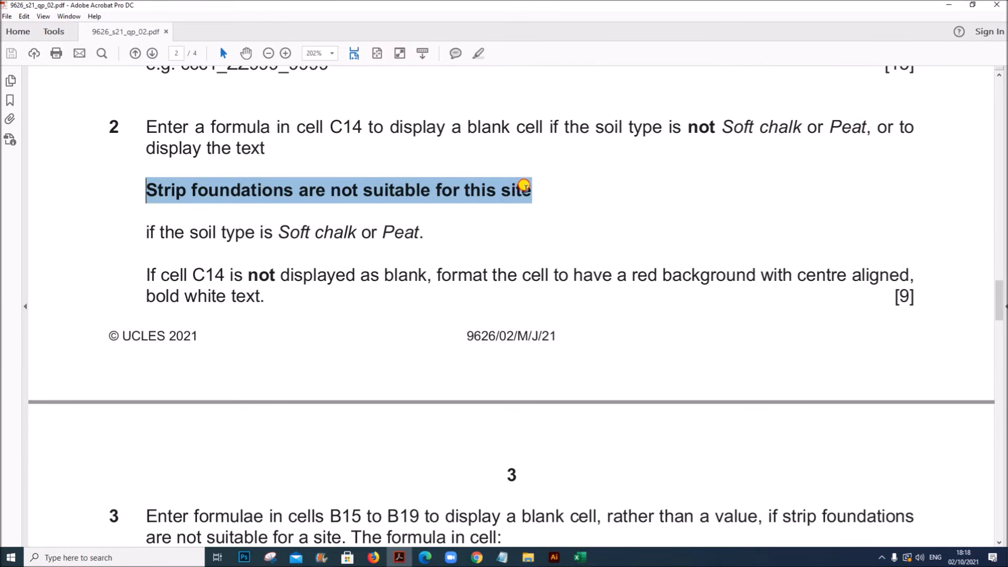
# - Review task 3's instruction on showing a blank cell in B15 to B19 against task 2's C14 wording
pyautogui.scroll(-3, 489, 386)
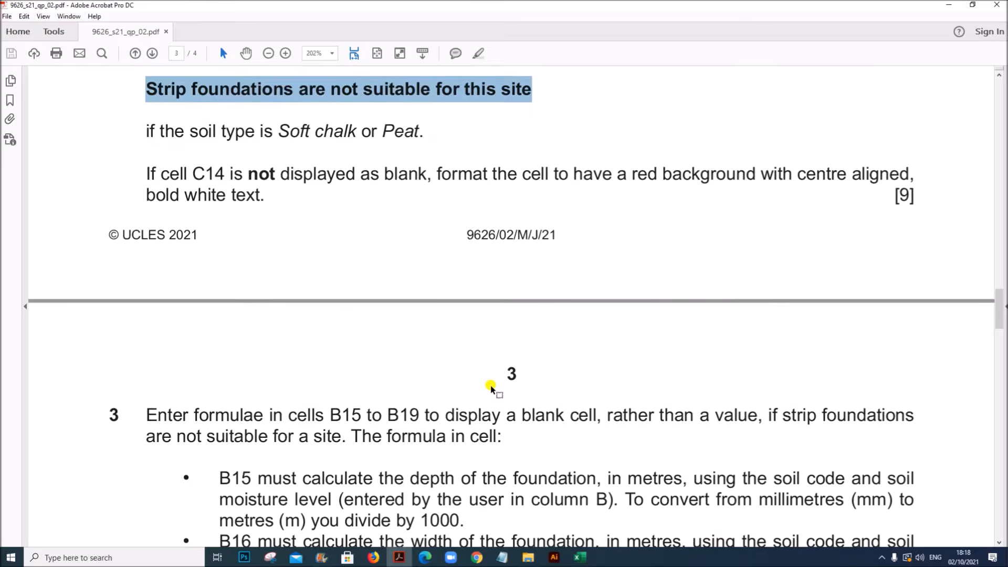
pyautogui.moveTo(439, 364); pyautogui.dragTo(595, 365)
pyautogui.moveTo(768, 364); pyautogui.dragTo(339, 375)
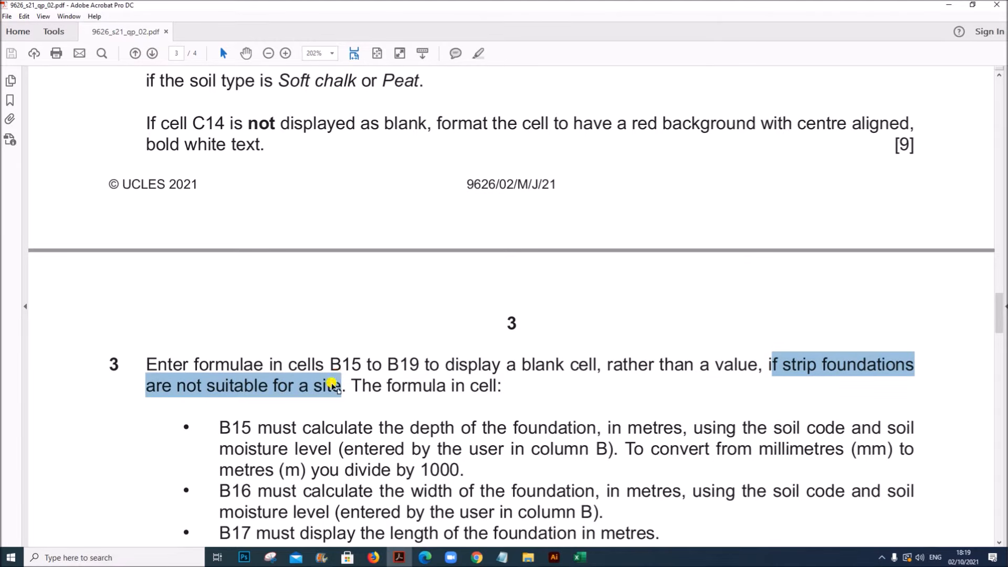
pyautogui.scroll(3, 282, 218)
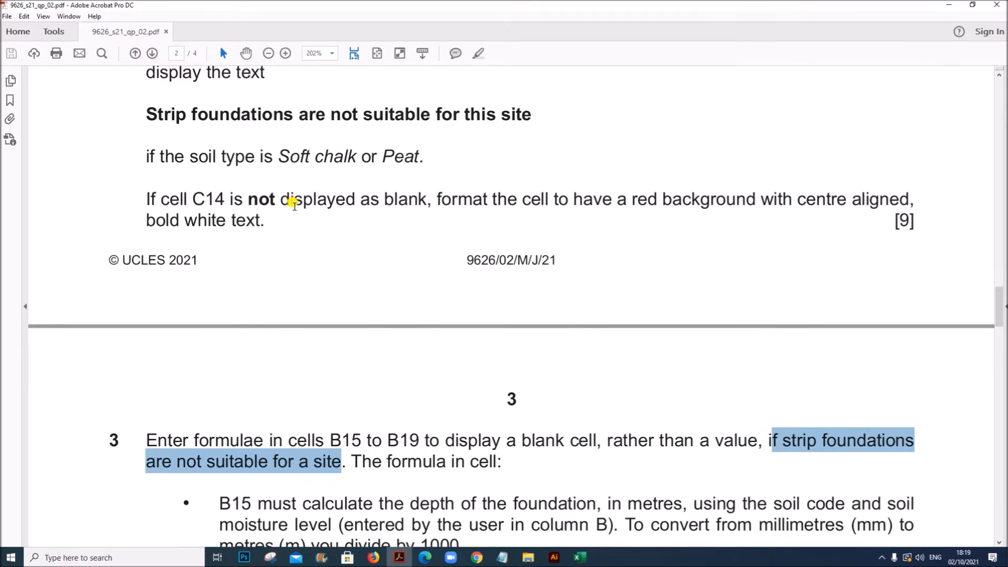
pyautogui.moveTo(522, 440); pyautogui.dragTo(602, 441)
pyautogui.scroll(-4, 493, 444)
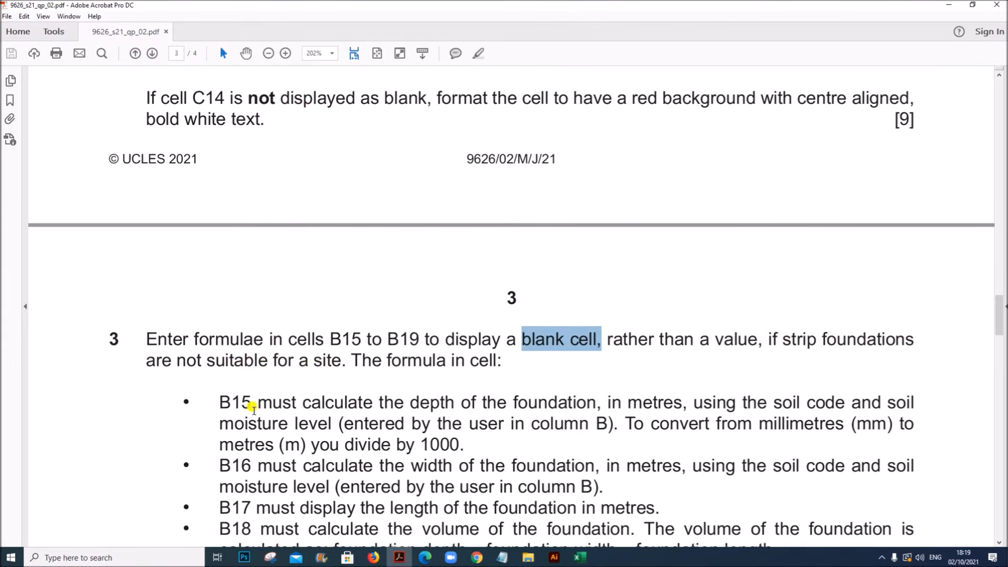
# - Read the requirement for the foundation depth formula in cell B15, including its inputs and the conversion to metres
pyautogui.moveTo(219, 402); pyautogui.dragTo(462, 444)
pyautogui.click(515, 446)
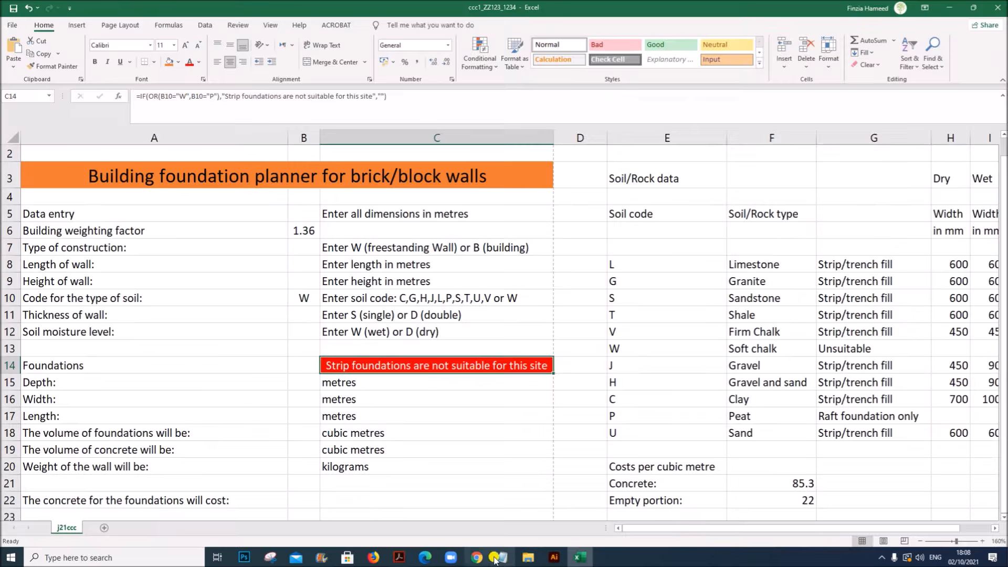
pyautogui.click(528, 557)
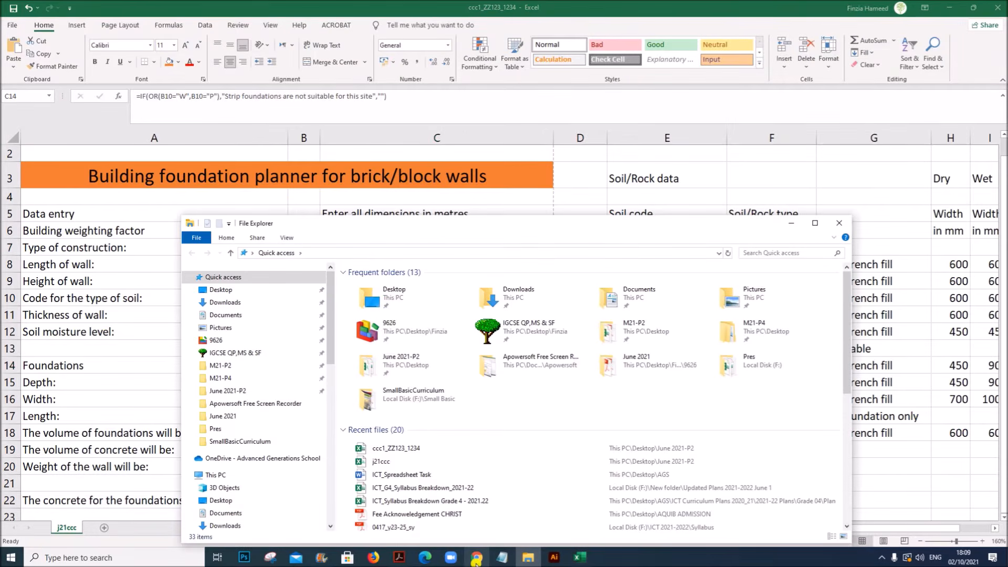
pyautogui.click(399, 557)
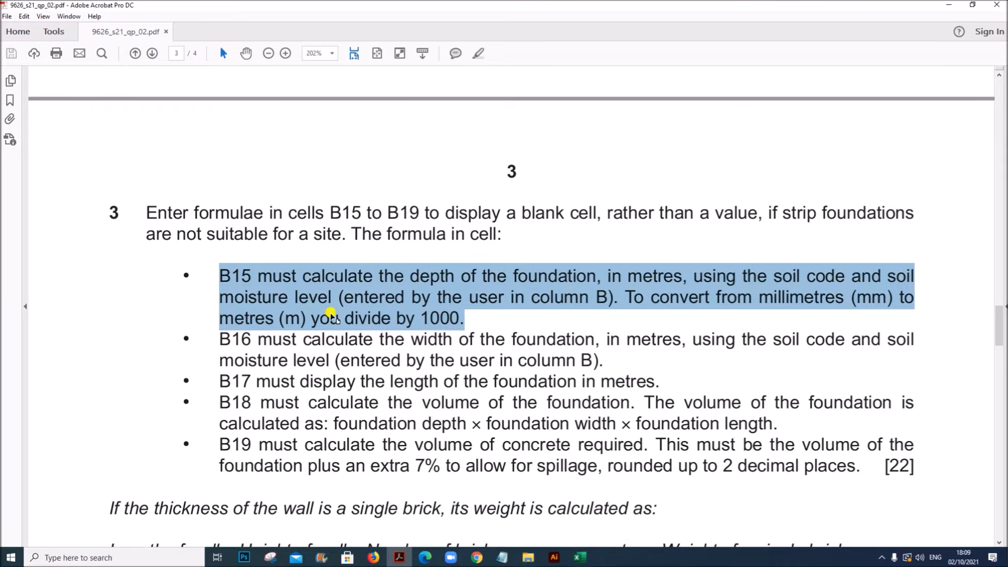
pyautogui.click(220, 267)
pyautogui.moveTo(218, 271); pyautogui.dragTo(619, 297)
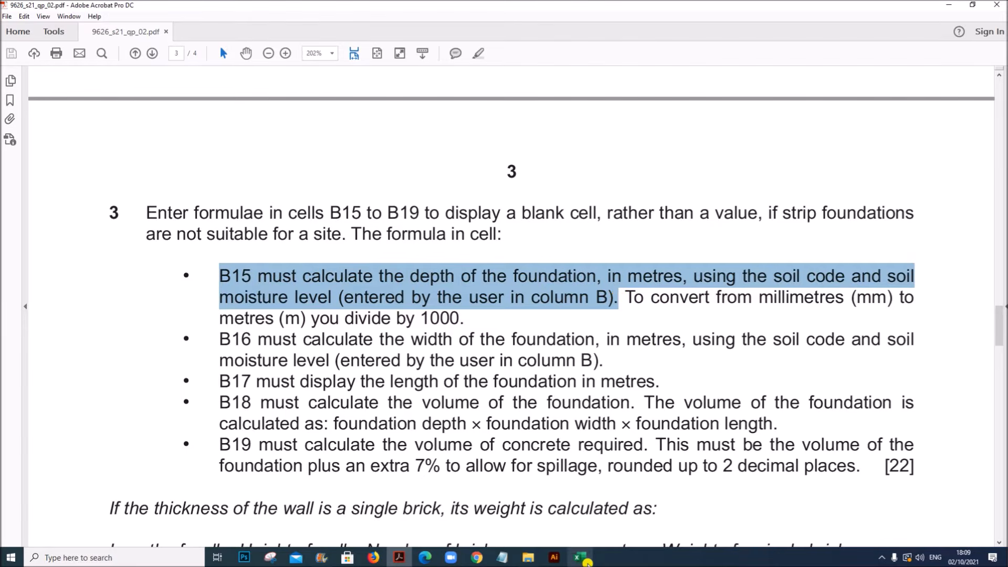
# - Switch to Excel and examine the soil code in B10, the moisture level entry in B12 and the soil code list
pyautogui.click(579, 558)
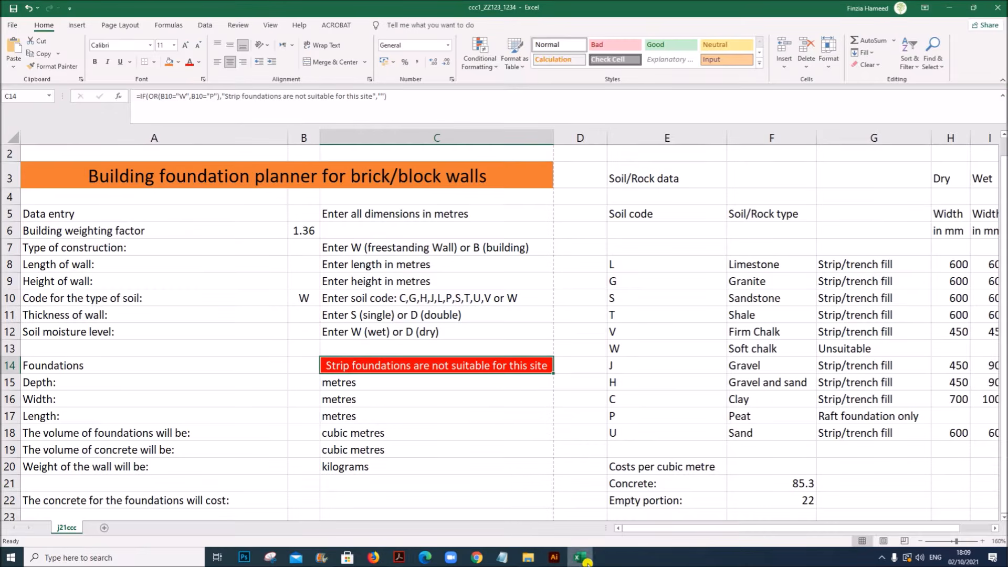
pyautogui.click(310, 299)
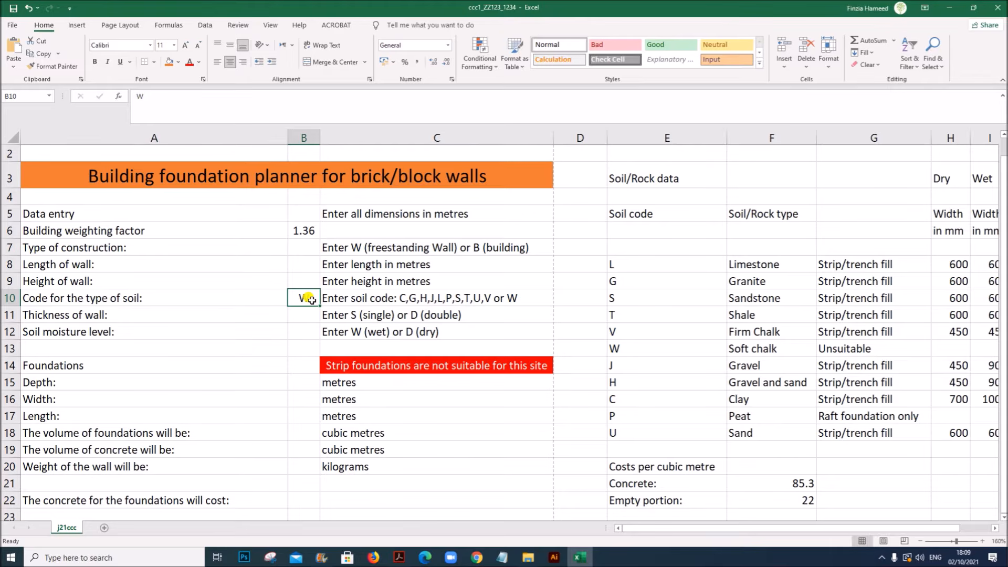
pyautogui.click(300, 332)
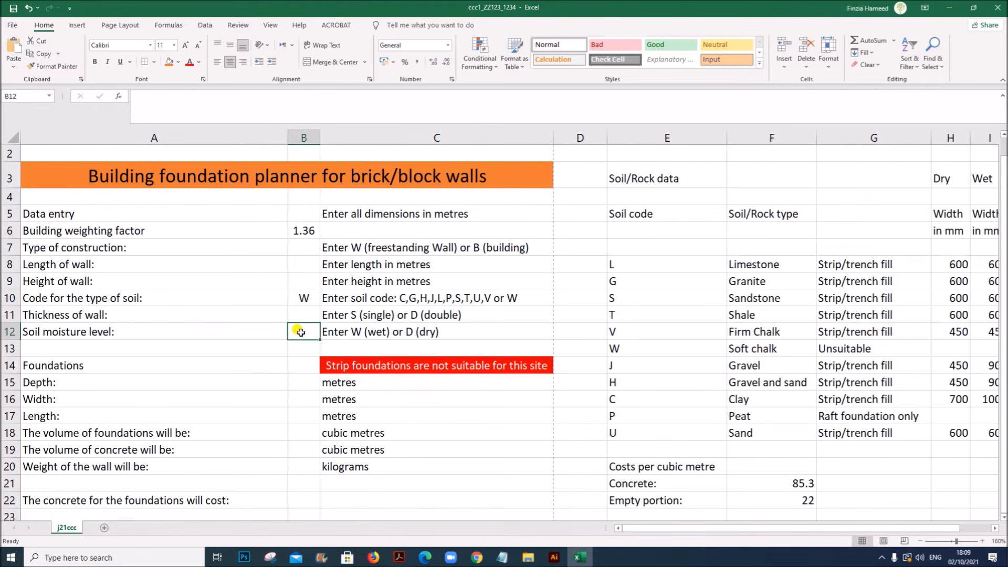
pyautogui.click(303, 297)
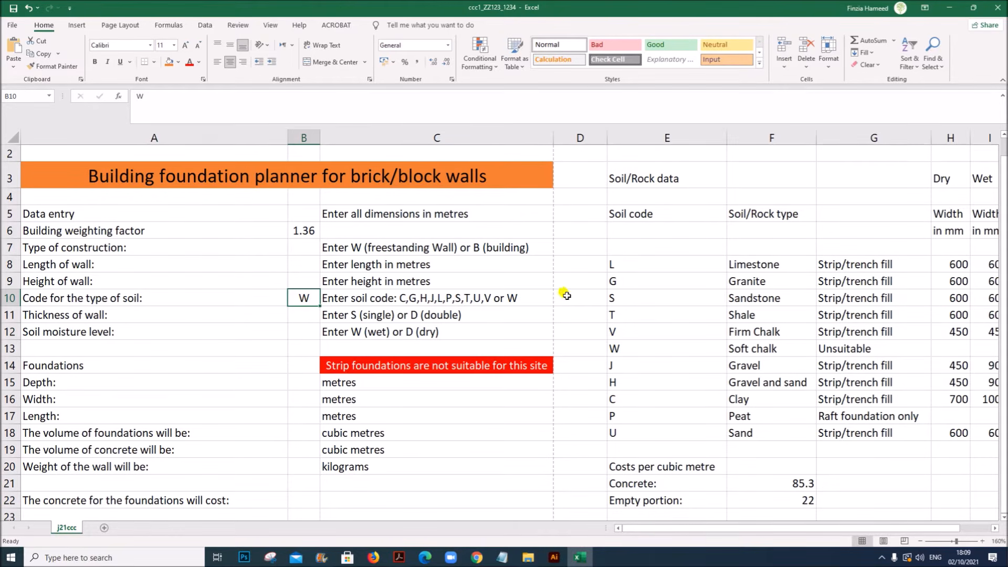
pyautogui.moveTo(616, 265); pyautogui.dragTo(632, 431)
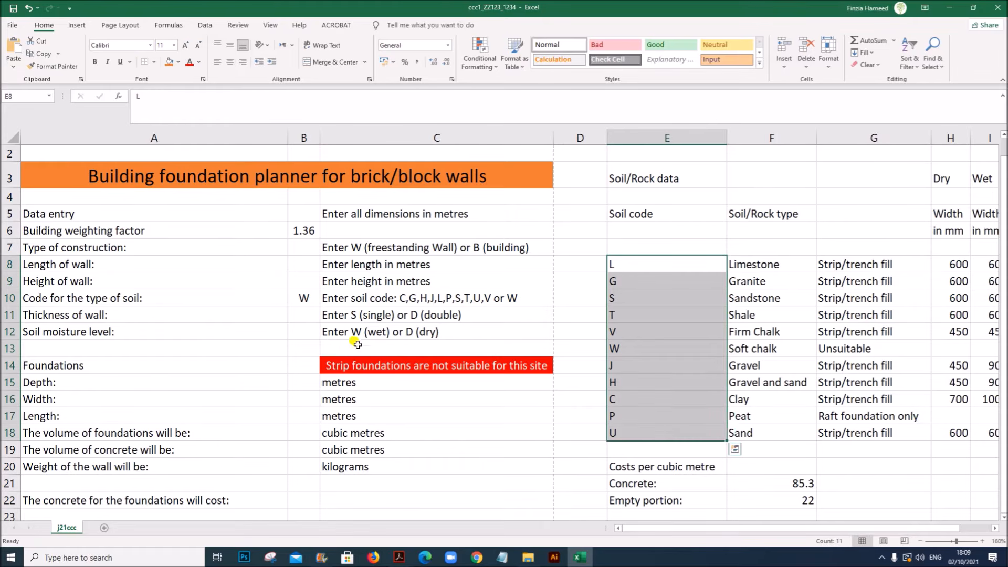
pyautogui.click(297, 330)
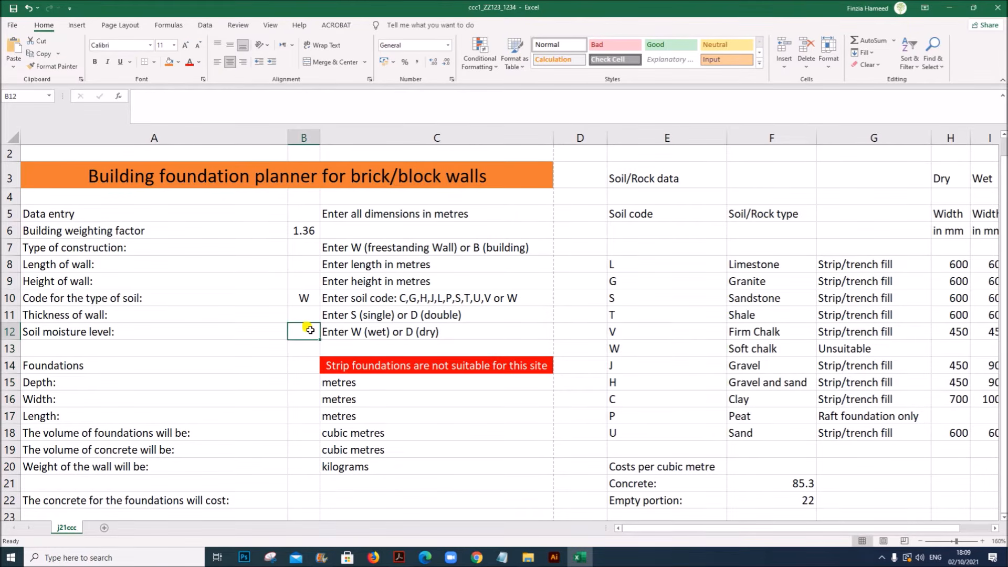
pyautogui.doubleClick(360, 331)
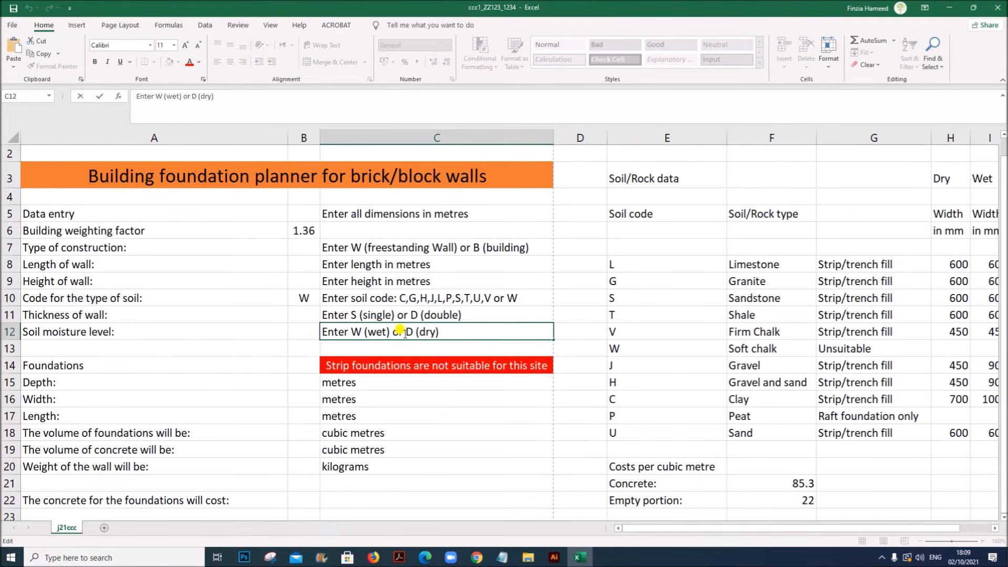
pyautogui.click(304, 331)
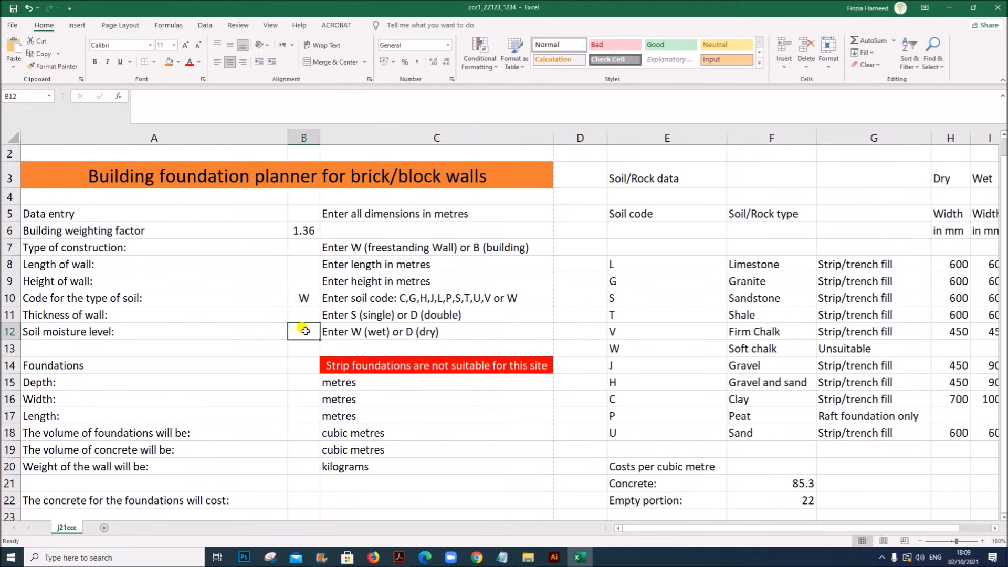
# - Examine the soil data table in E8:L18, focusing on its dry and wet width and depth columns
pyautogui.moveTo(669, 529); pyautogui.dragTo(719, 531)
pyautogui.moveTo(363, 263); pyautogui.dragTo(903, 434)
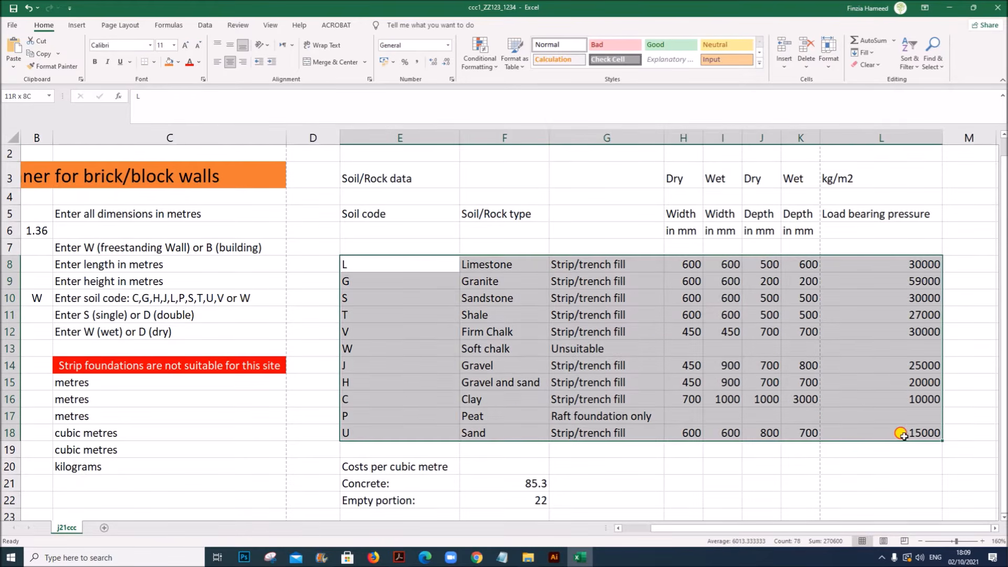
pyautogui.click(722, 381)
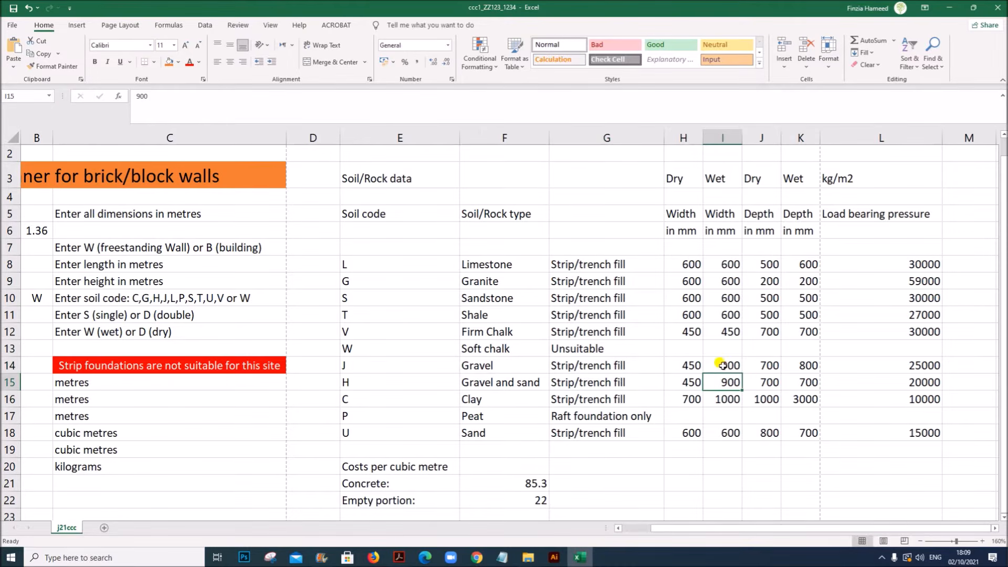
pyautogui.click(759, 264)
pyautogui.moveTo(758, 177); pyautogui.dragTo(781, 406)
pyautogui.click(792, 177)
pyautogui.click(785, 297)
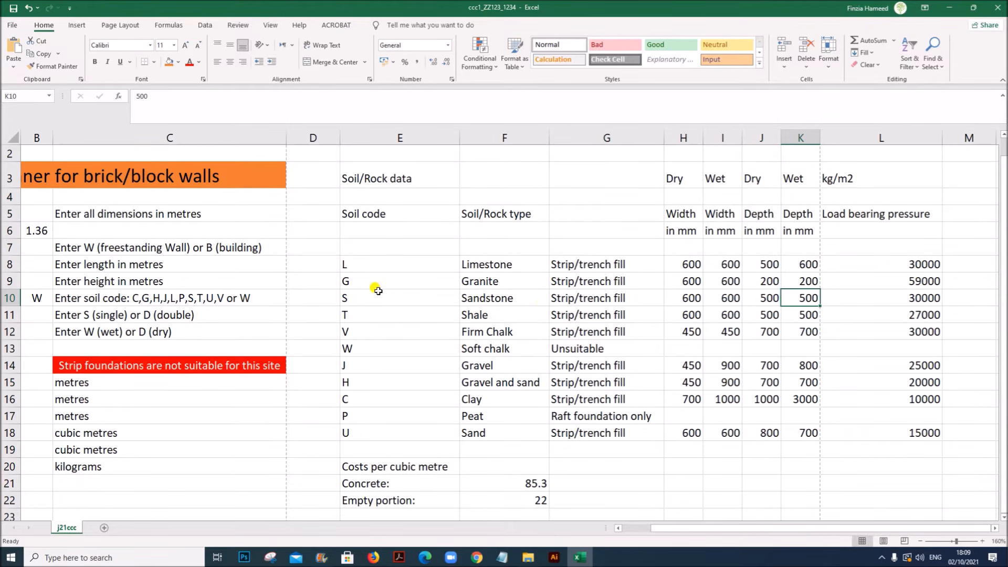
pyautogui.moveTo(762, 265); pyautogui.dragTo(750, 434)
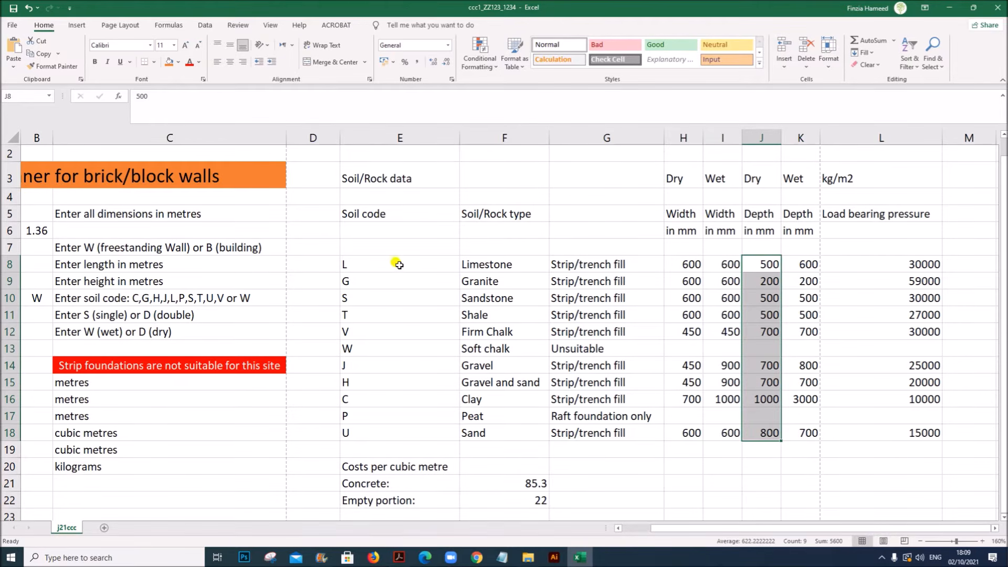
pyautogui.moveTo(361, 263); pyautogui.dragTo(839, 423)
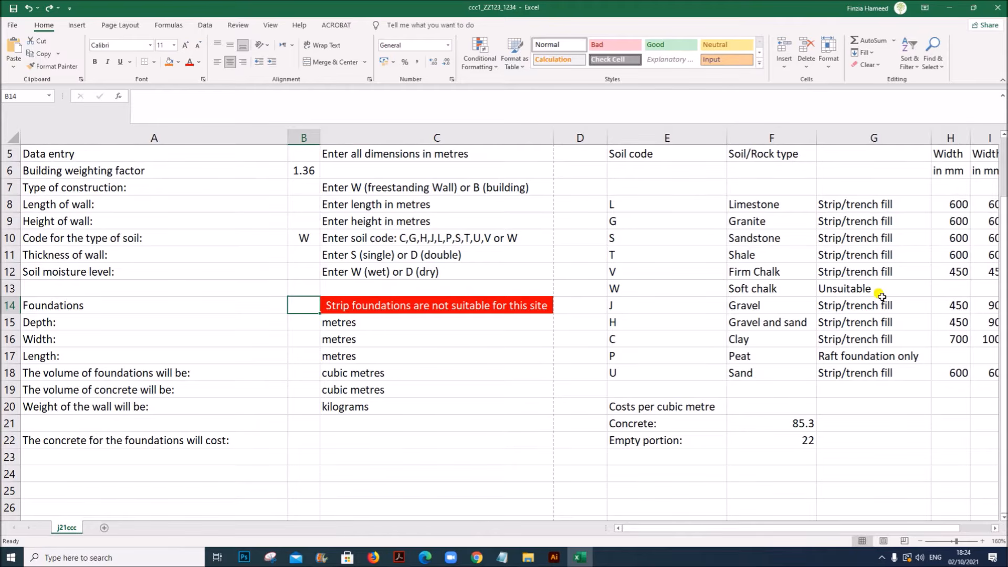
# - Start a VLOOKUP formula in cell B14 through its function arguments, with B10 as the lookup value
pyautogui.write('=')
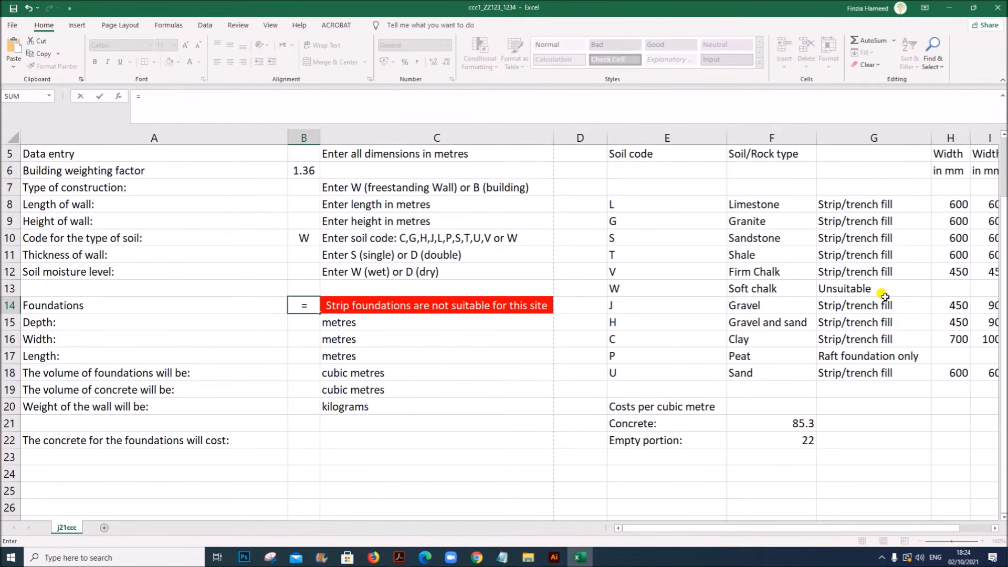
pyautogui.write('vlookup')
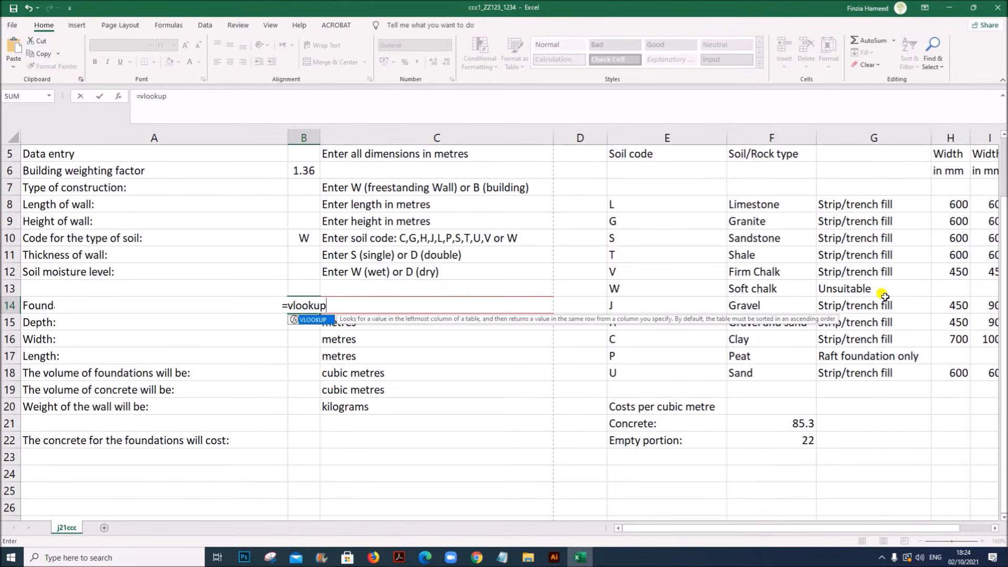
pyautogui.write('(')
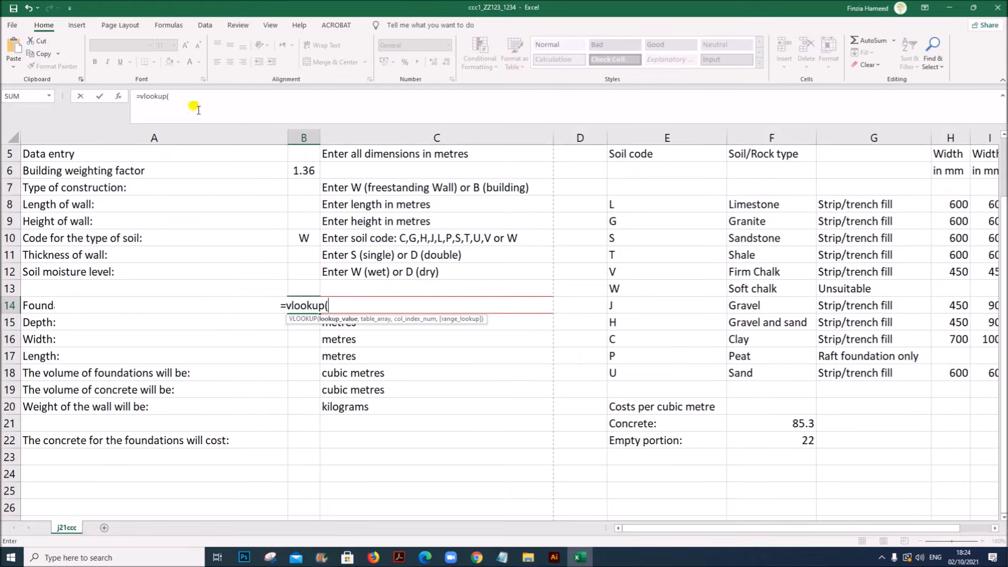
pyautogui.click(118, 96)
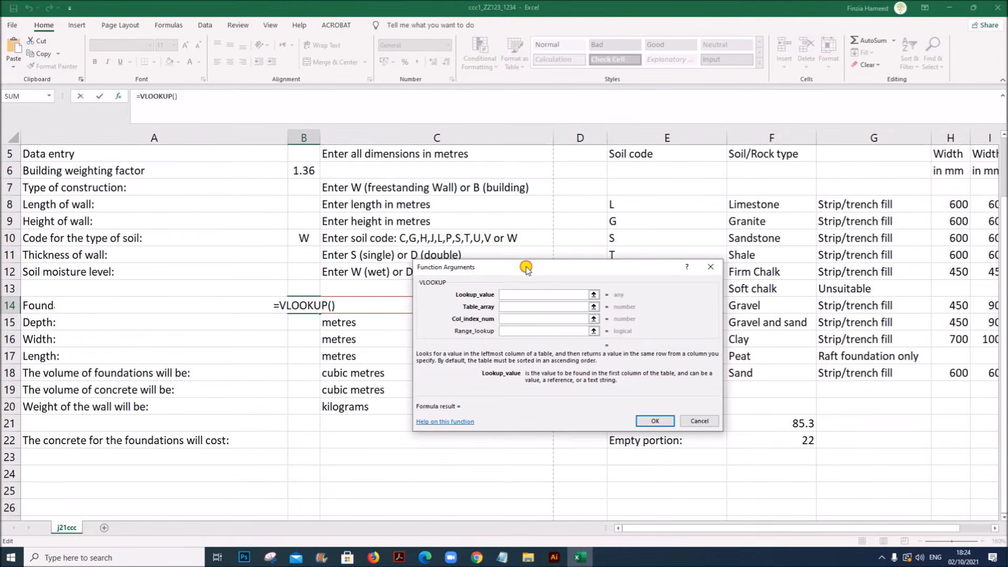
pyautogui.moveTo(525, 265); pyautogui.dragTo(483, 303)
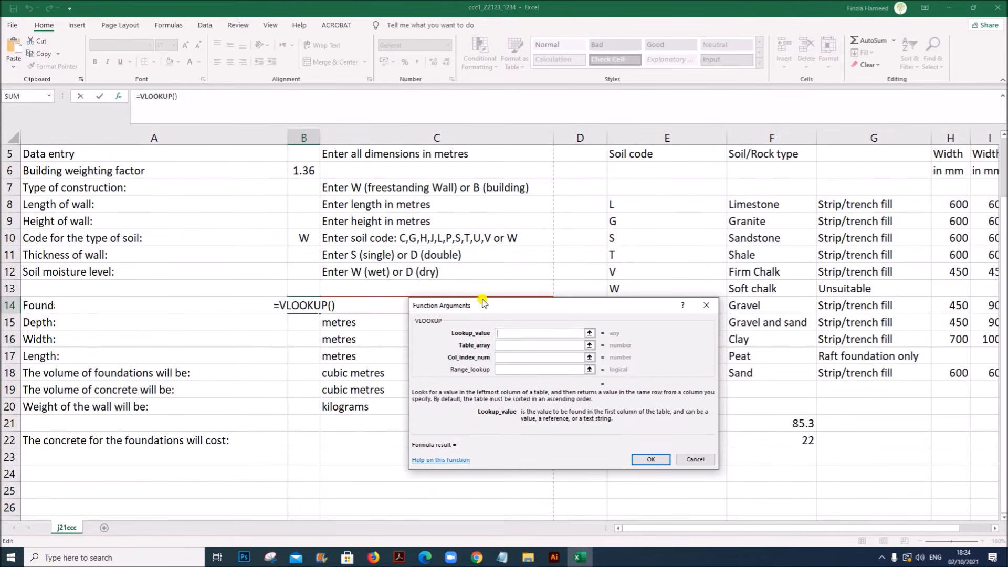
pyautogui.click(301, 239)
# - Set the VLOOKUP's table array to the soil data range E8:L18 as the absolute reference $E$8:$L$18
pyautogui.click(504, 345)
pyautogui.moveTo(661, 205); pyautogui.dragTo(889, 371)
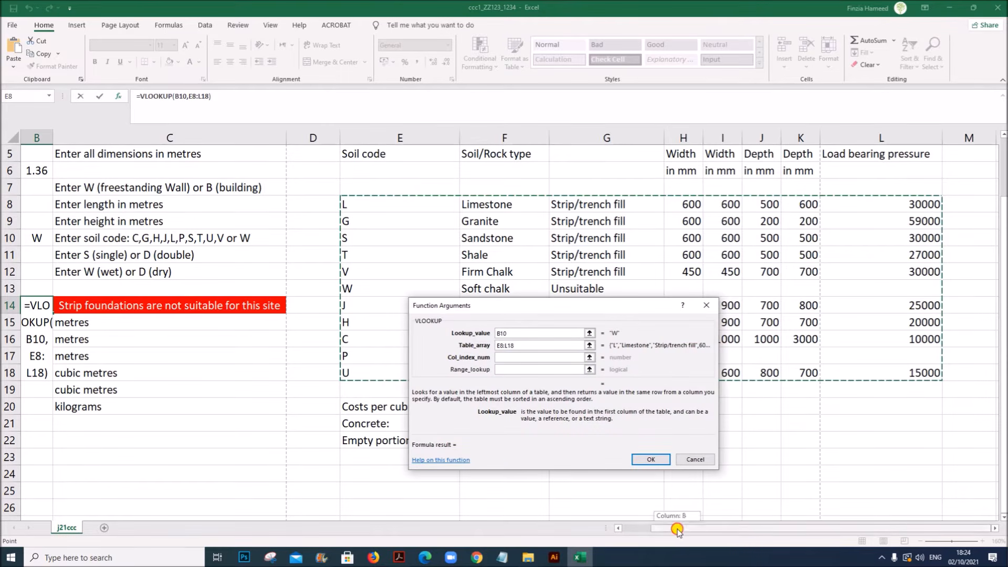
pyautogui.click(618, 528)
pyautogui.click(457, 346)
pyautogui.press('F4')
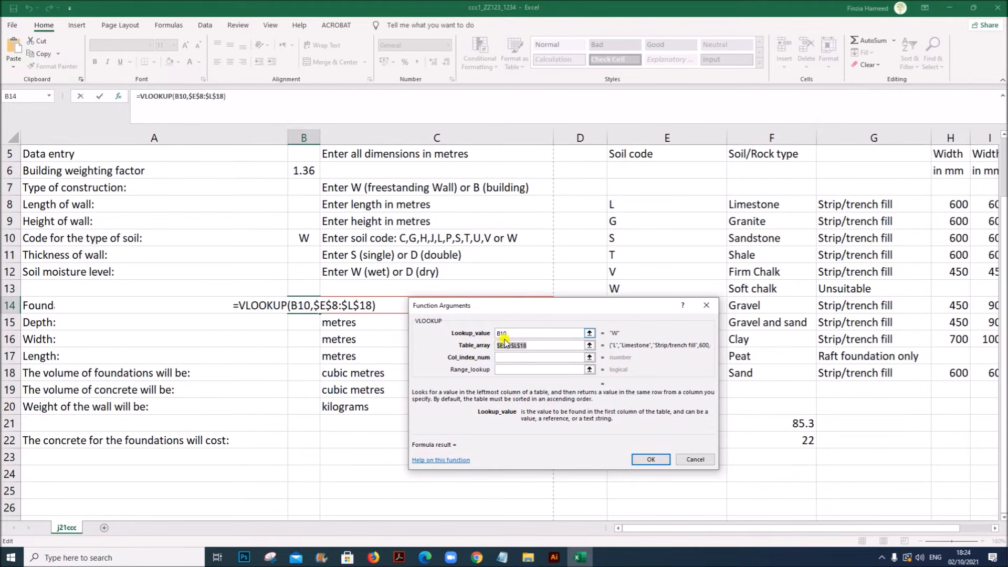
# - Set the VLOOKUP's column index to IF(B12="W",7,6), so the soil moisture level picks the wet or dry depth column
pyautogui.click(510, 357)
pyautogui.click(509, 357)
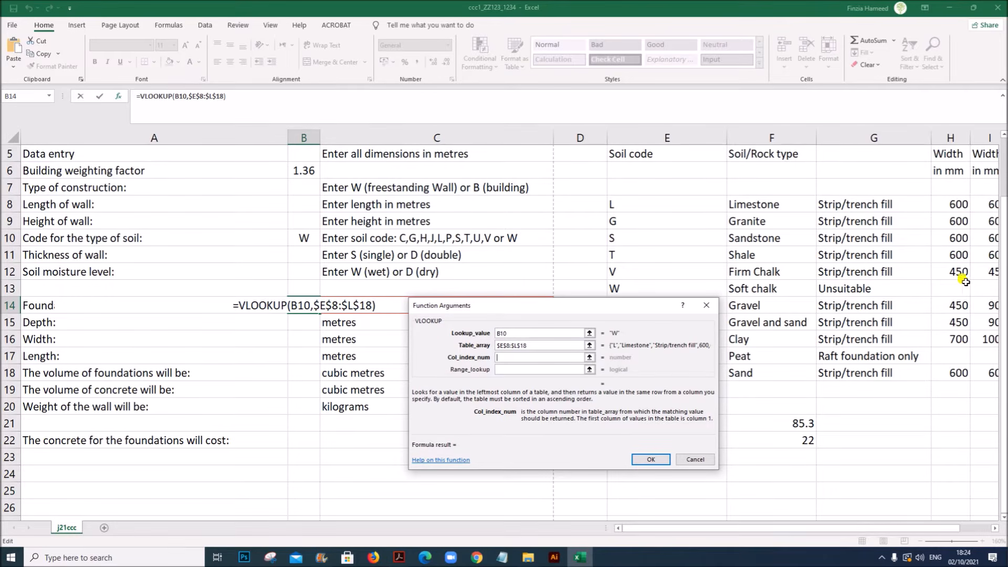
pyautogui.moveTo(782, 528); pyautogui.dragTo(845, 529)
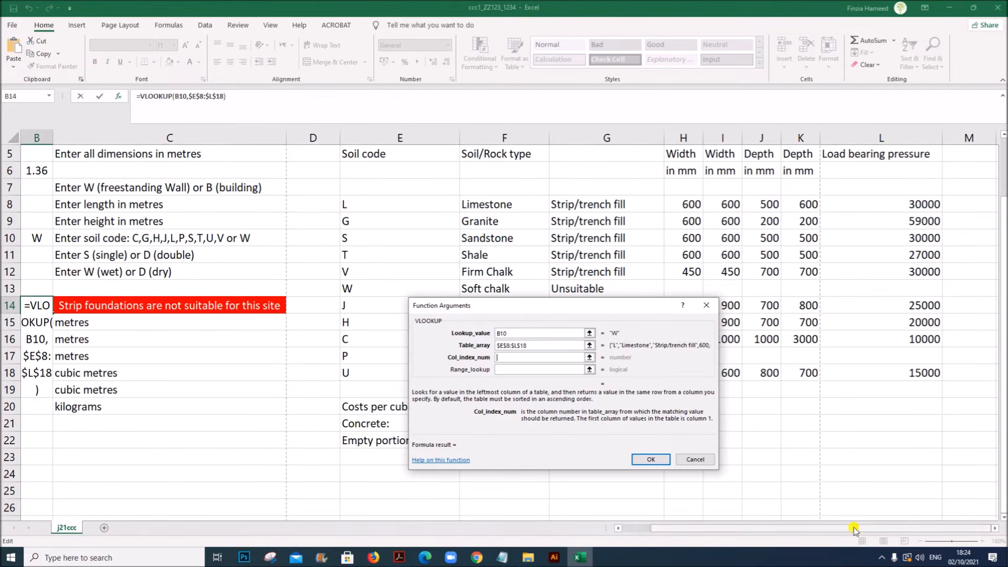
pyautogui.scroll(2, 840, 378)
pyautogui.scroll(-1, 790, 351)
pyautogui.scroll(1, 789, 347)
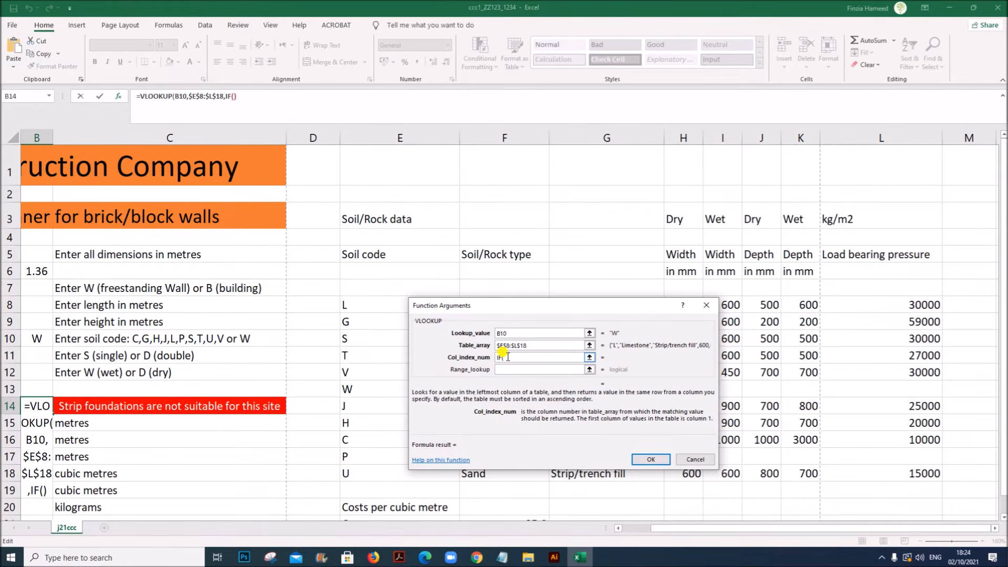
pyautogui.moveTo(652, 529); pyautogui.dragTo(635, 527)
pyautogui.moveTo(465, 306); pyautogui.dragTo(531, 281)
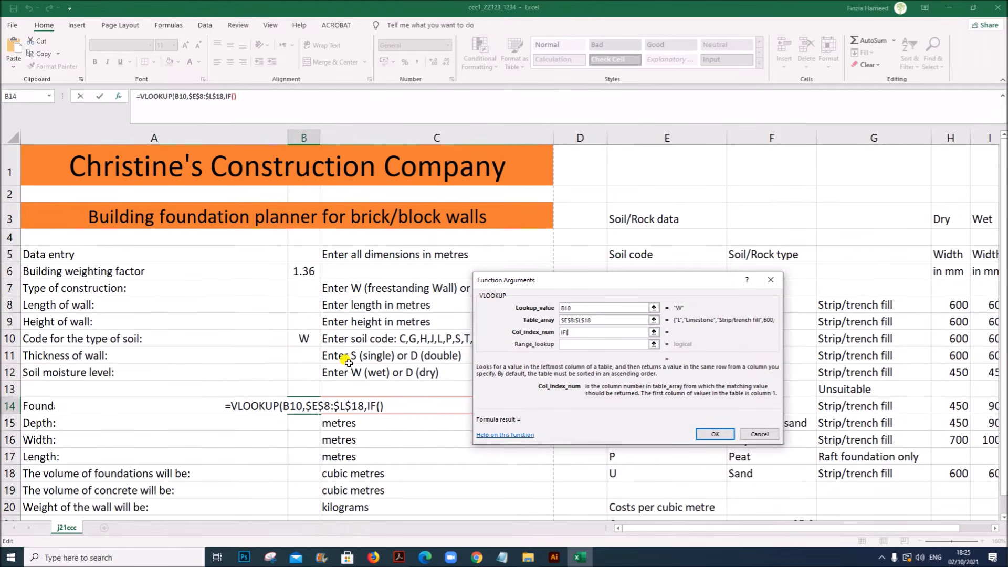
pyautogui.click(309, 371)
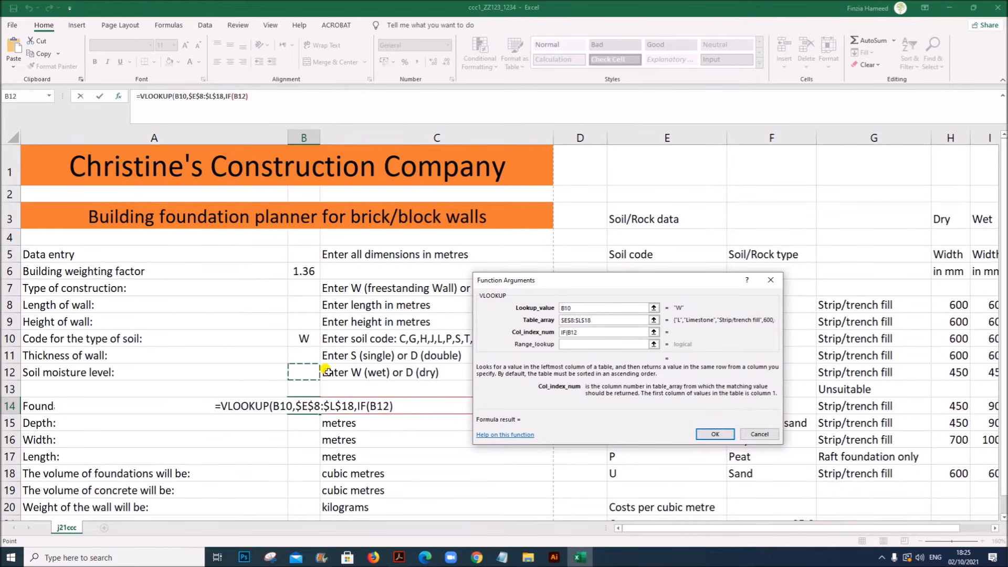
pyautogui.write('="W"')
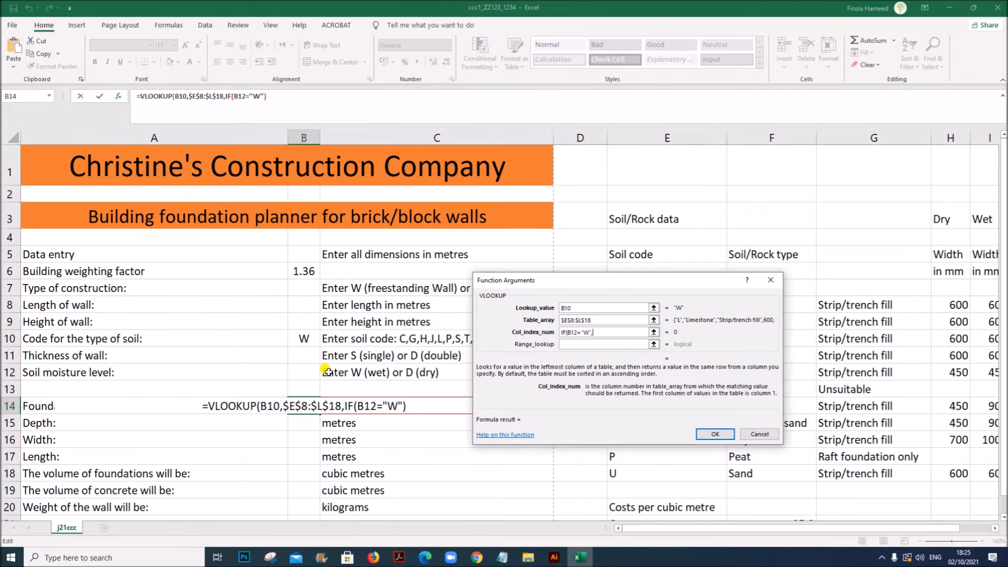
pyautogui.write(',7')
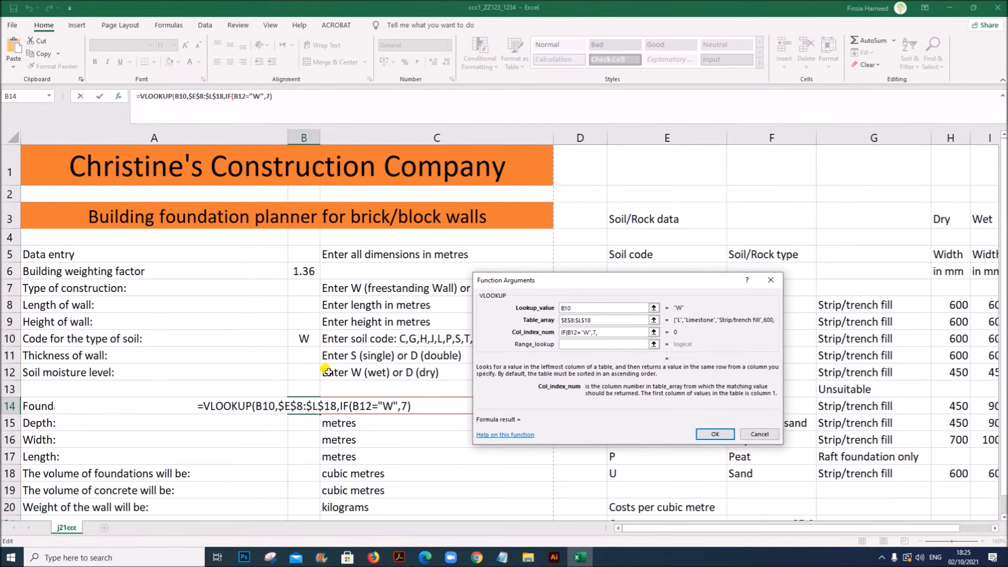
pyautogui.write(',6)')
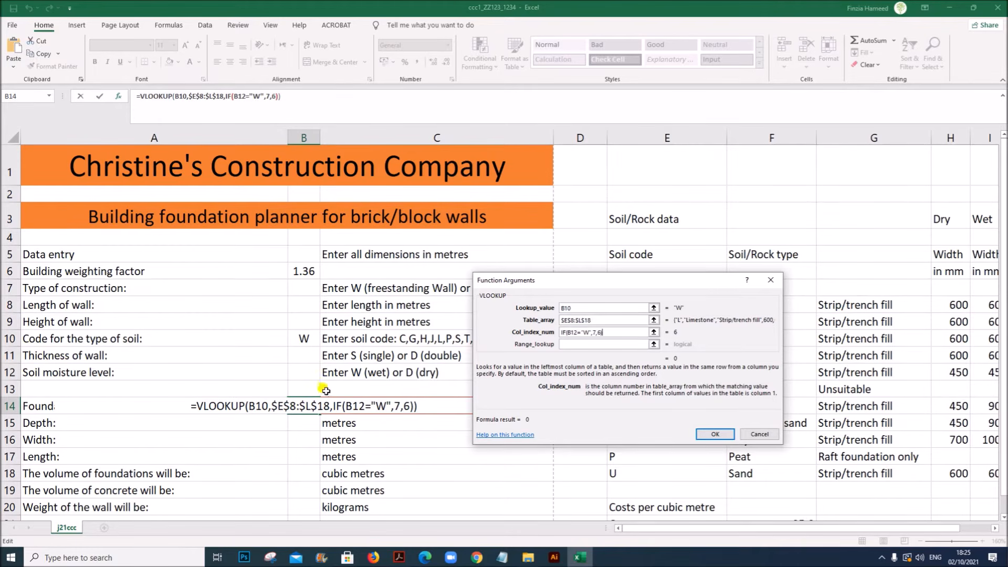
# - Set the VLOOKUP's range lookup to 0 and enter the formula in B15 divided by 1000
pyautogui.click(563, 344)
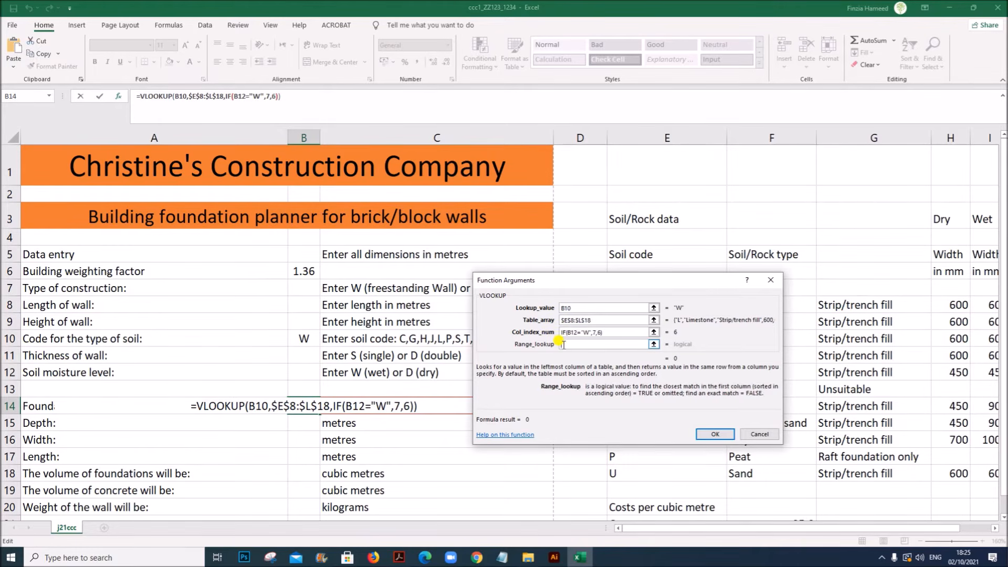
pyautogui.write('0')
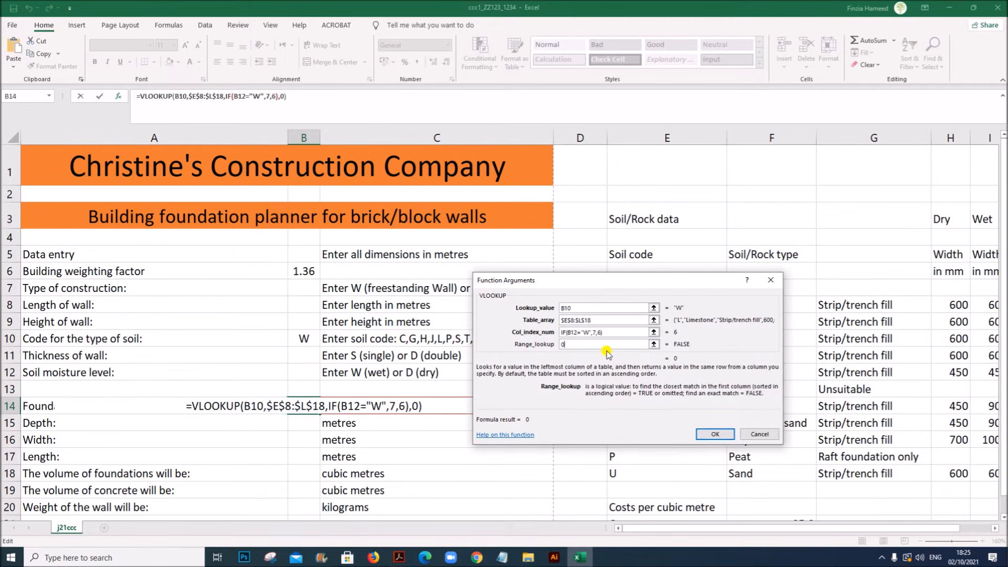
pyautogui.press('Return')
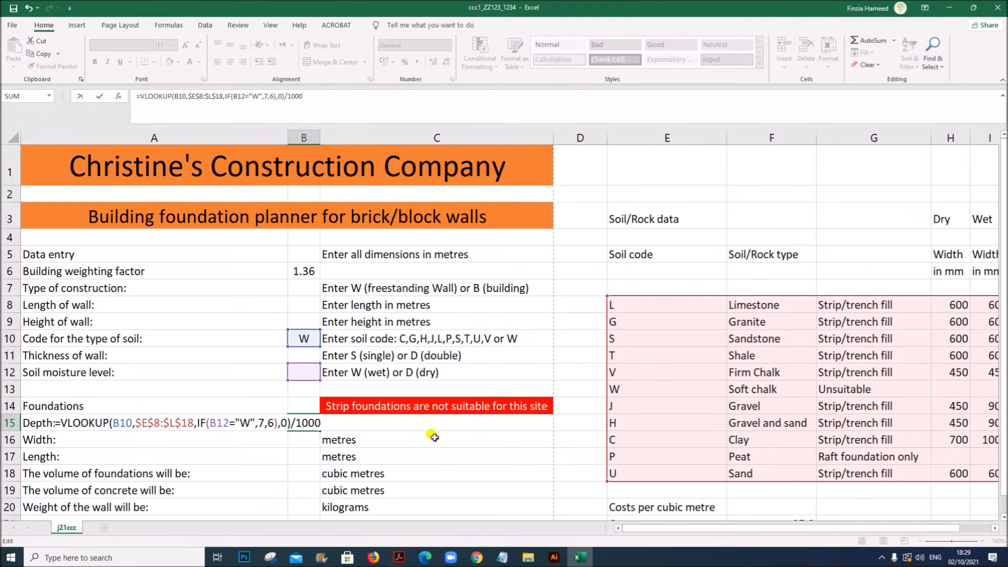
pyautogui.press('Return')
pyautogui.click(302, 420)
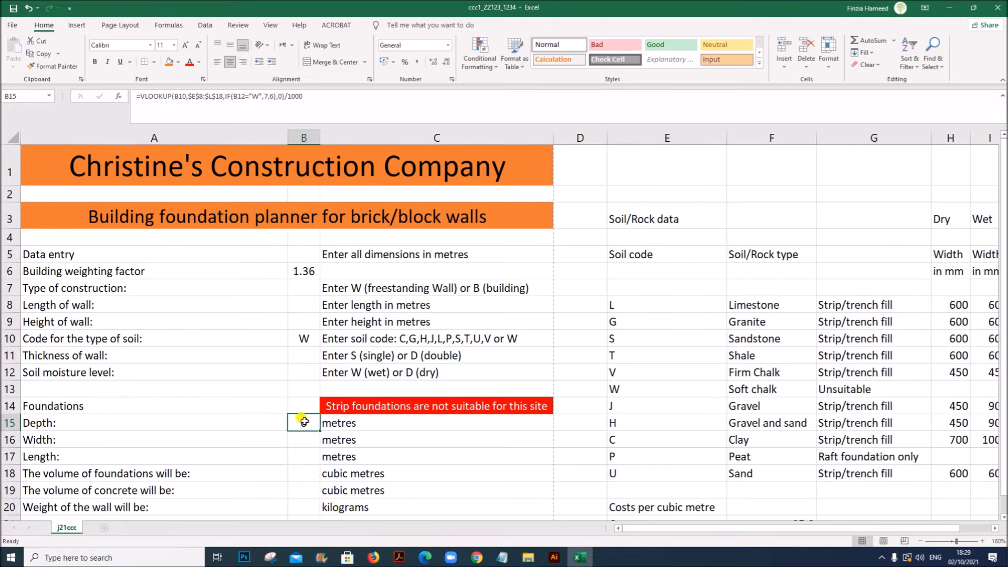
# - Switch to the question paper in Acrobat and examine task 3's blank-cell requirement and the task 2 condition on cell C14
pyautogui.click(399, 557)
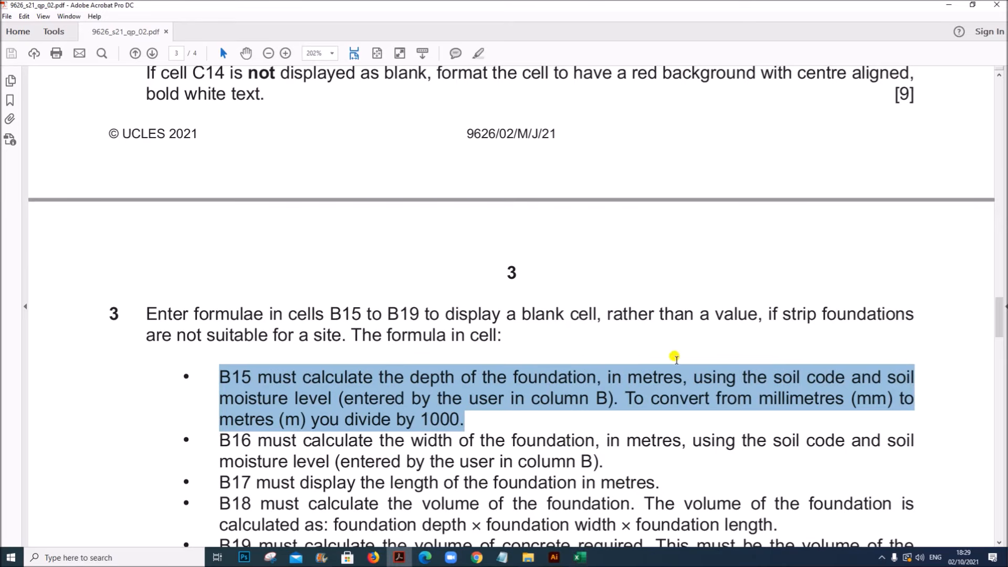
pyautogui.click(671, 357)
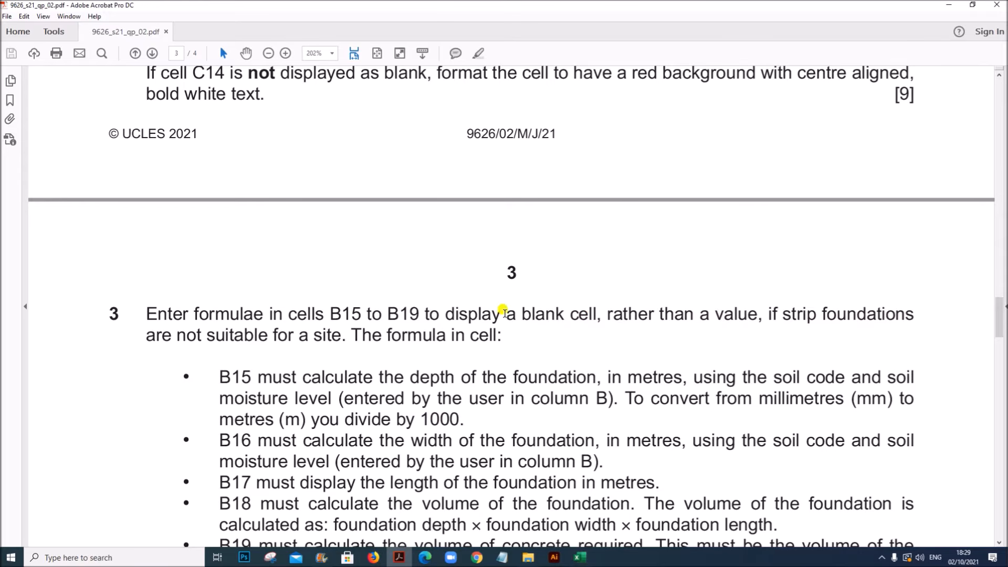
pyautogui.moveTo(768, 315); pyautogui.dragTo(371, 336)
pyautogui.moveTo(519, 314); pyautogui.dragTo(601, 315)
pyautogui.scroll(3, 435, 336)
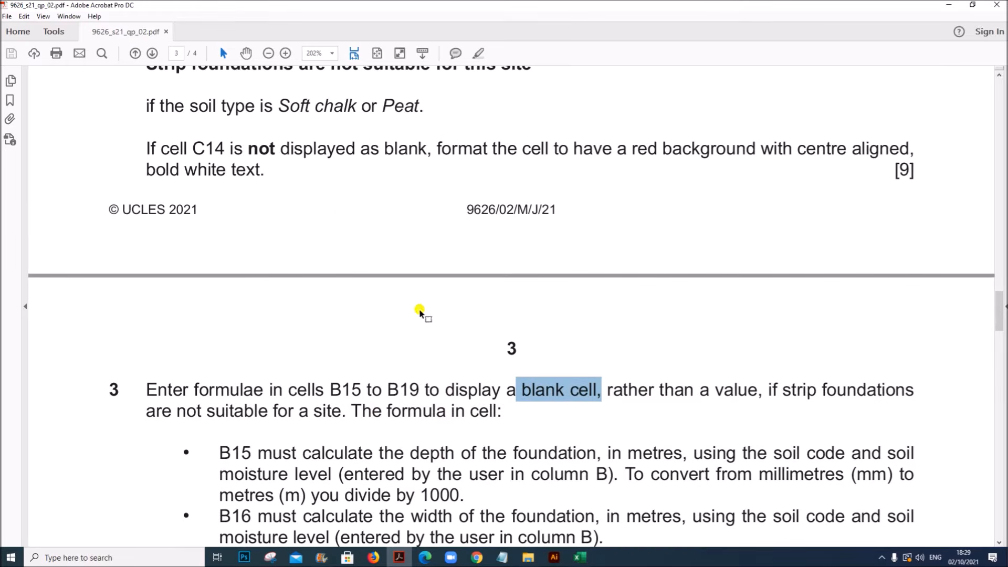
pyautogui.moveTo(194, 142); pyautogui.dragTo(229, 147)
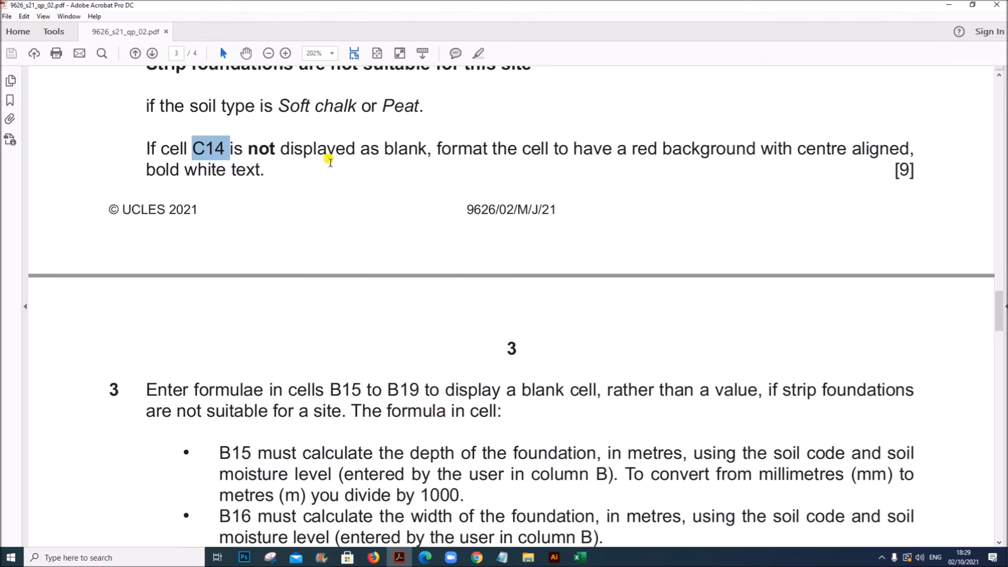
# - Switch to Excel and wrap B15's depth formula in IF(C14<>"","",…) so it returns a blank whenever C14 holds text
pyautogui.click(579, 558)
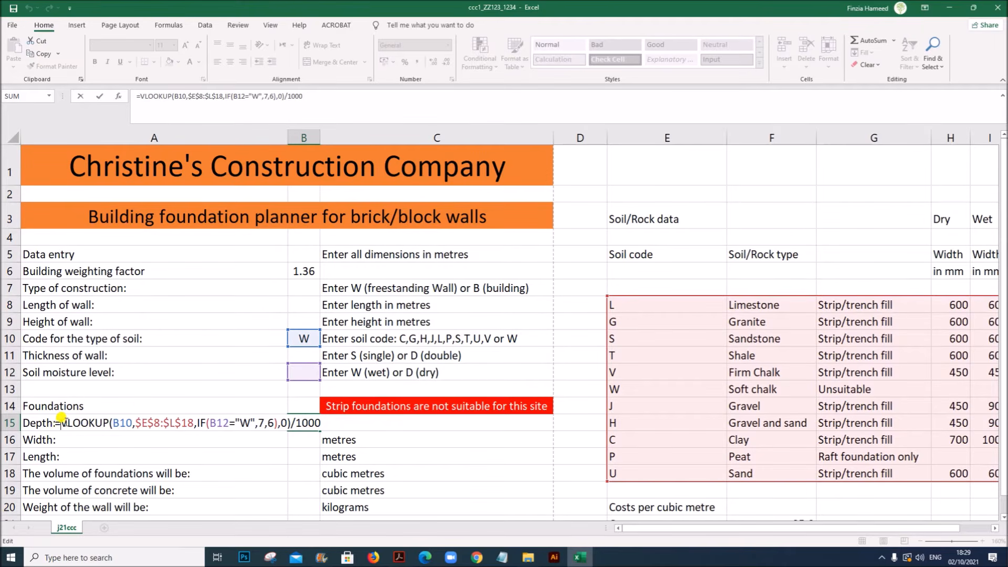
pyautogui.write('IF(')
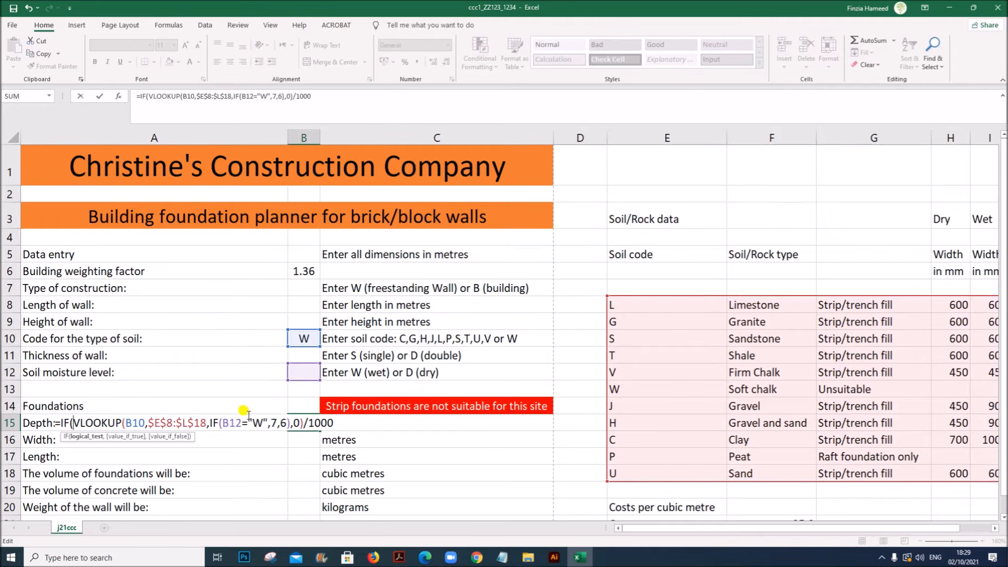
pyautogui.click(366, 403)
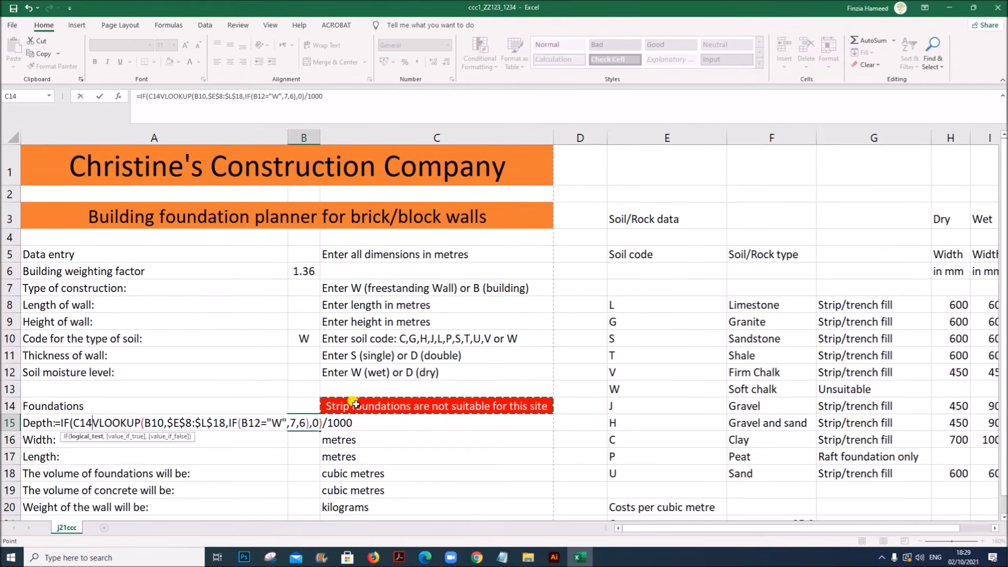
pyautogui.write('<>')
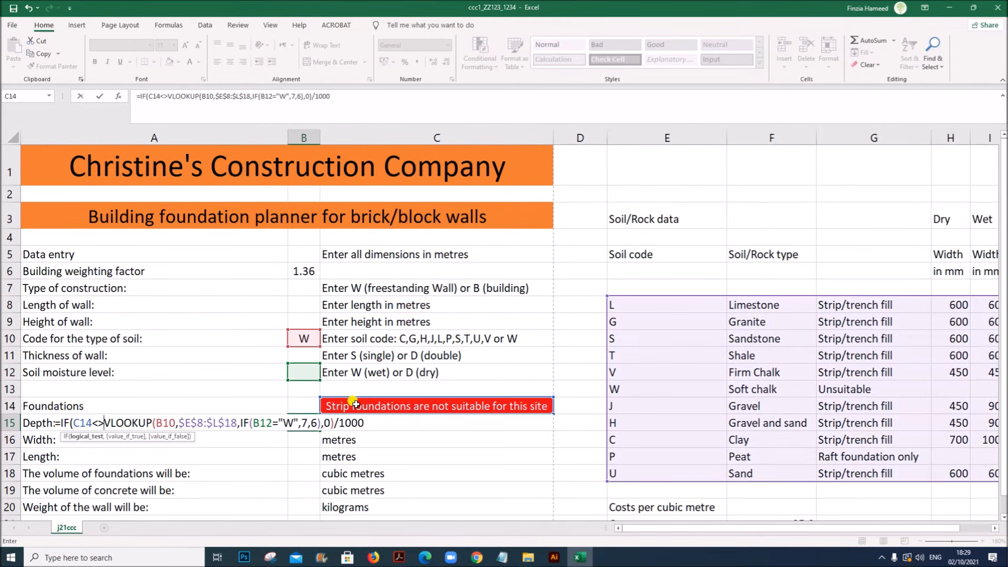
pyautogui.write('""')
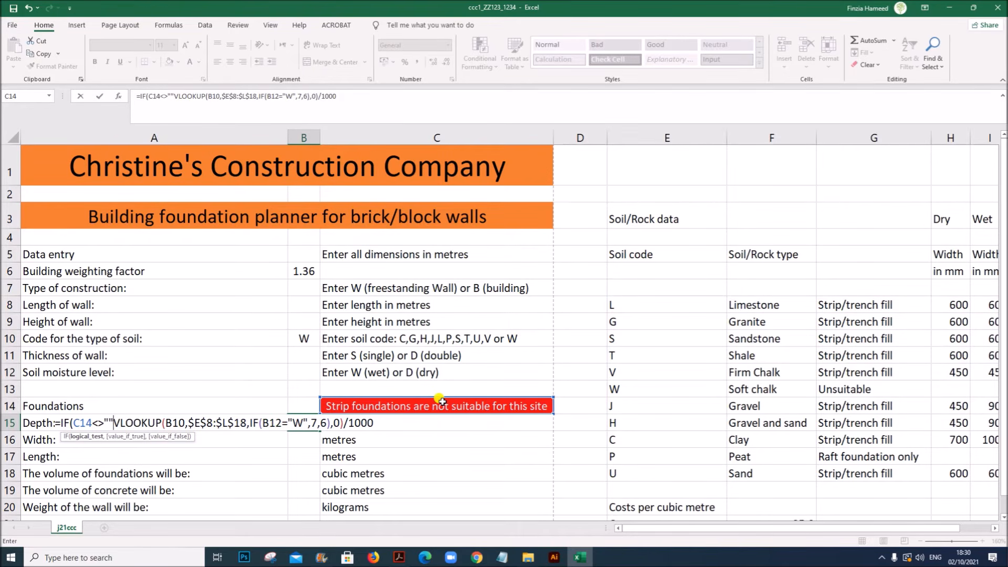
pyautogui.write(',')
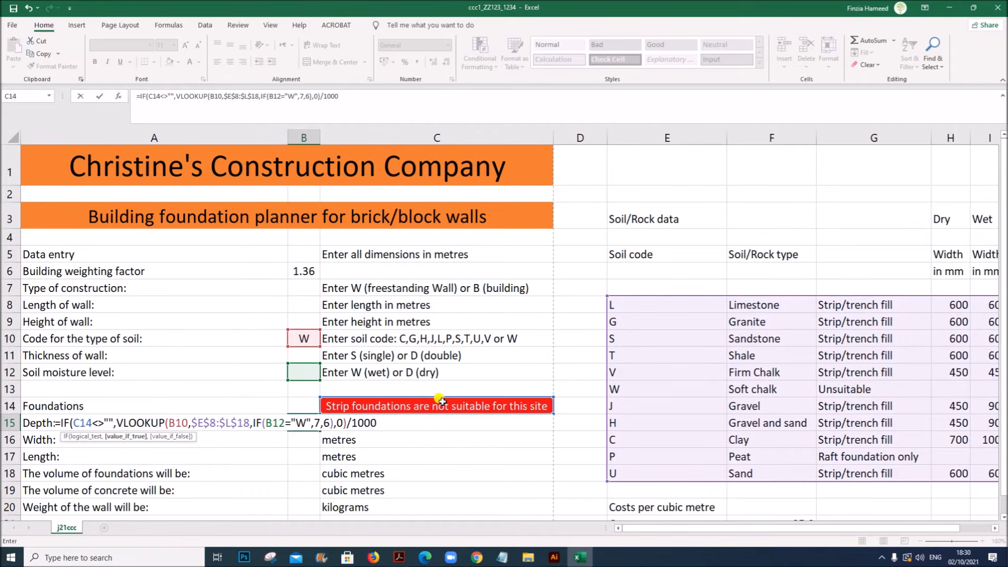
pyautogui.write('""')
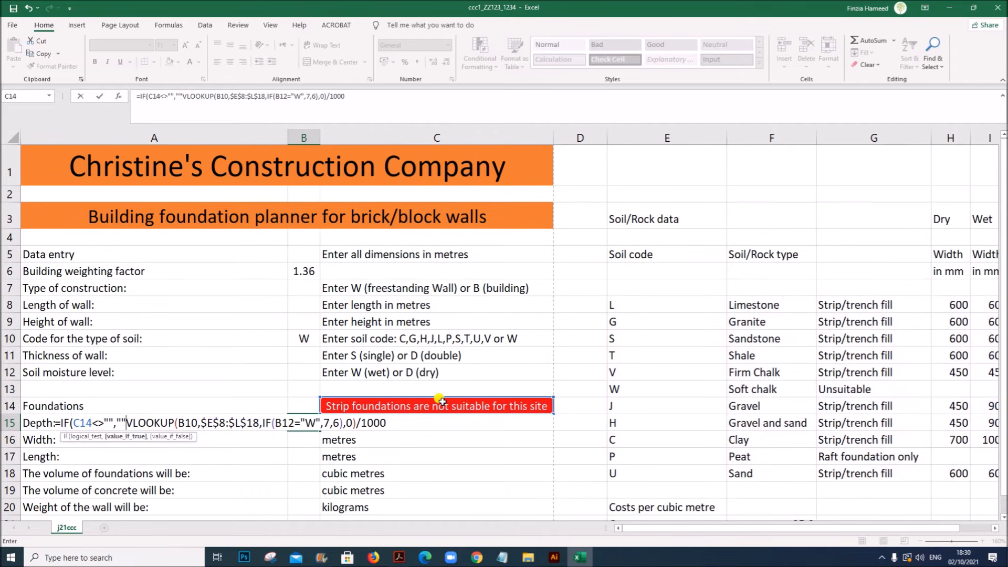
pyautogui.write(',')
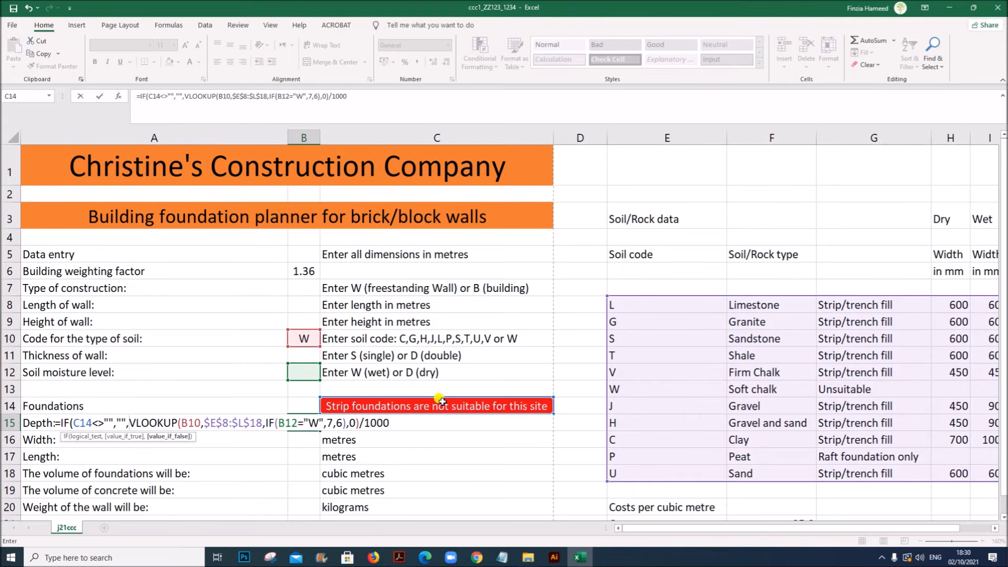
pyautogui.moveTo(72, 423); pyautogui.dragTo(392, 421)
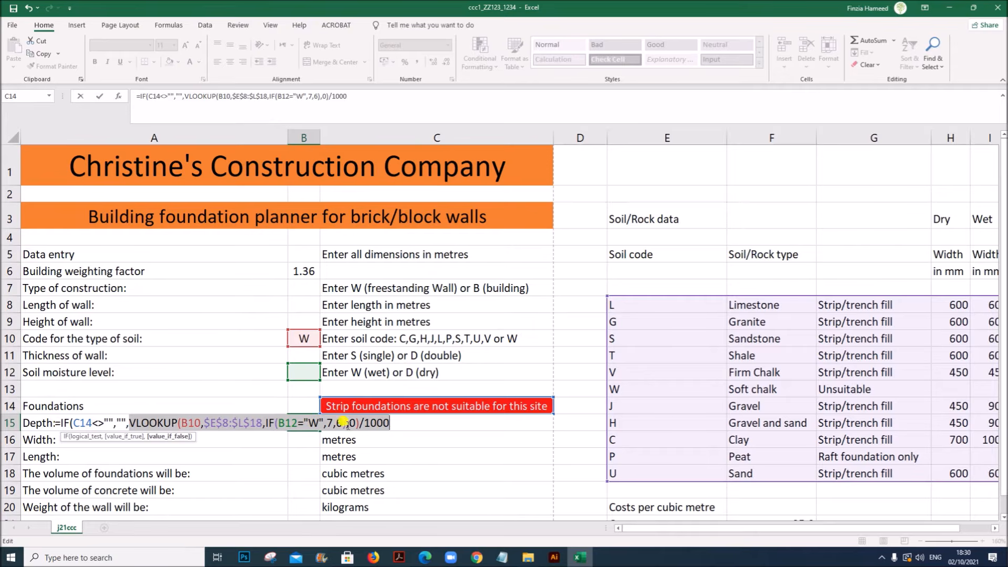
pyautogui.click(392, 423)
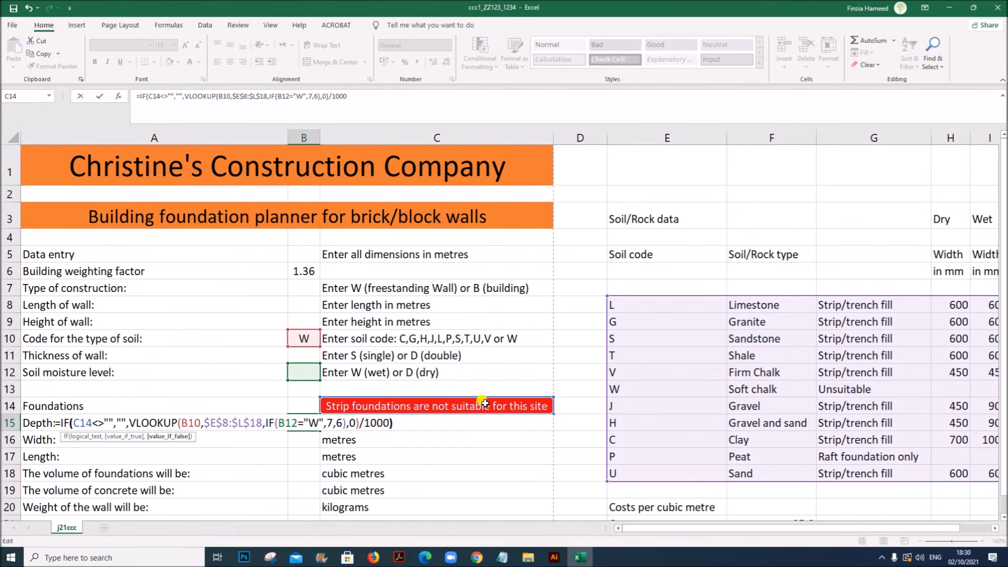
pyautogui.write(')')
pyautogui.press('Return')
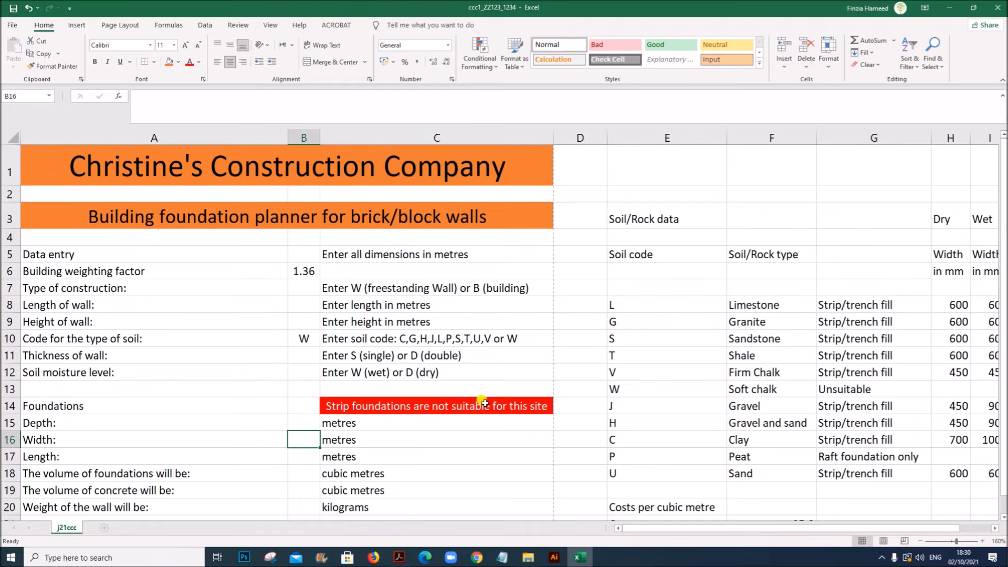
# - Test the depth formula in B15 by changing the soil code in B10 to J
pyautogui.click(304, 421)
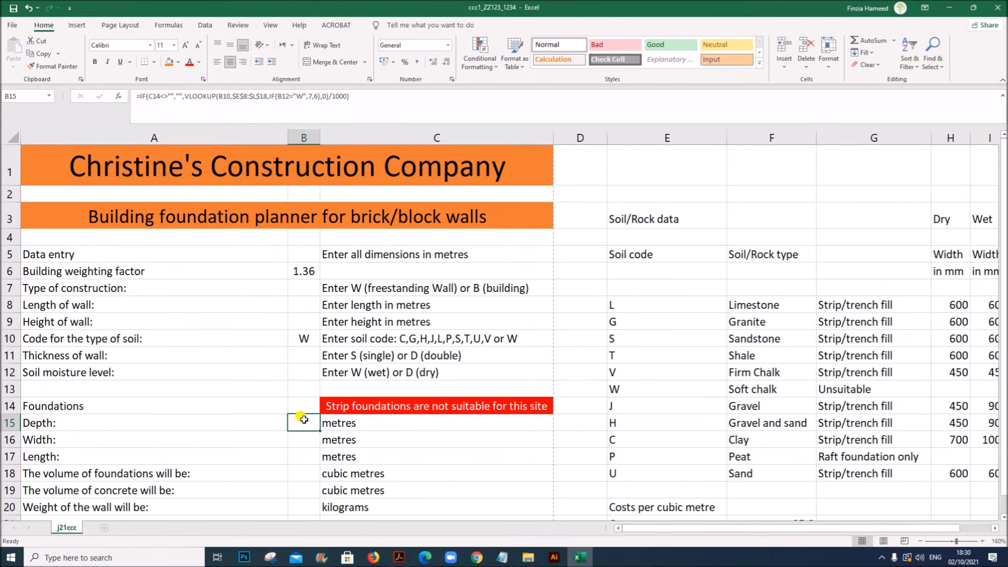
pyautogui.click(305, 340)
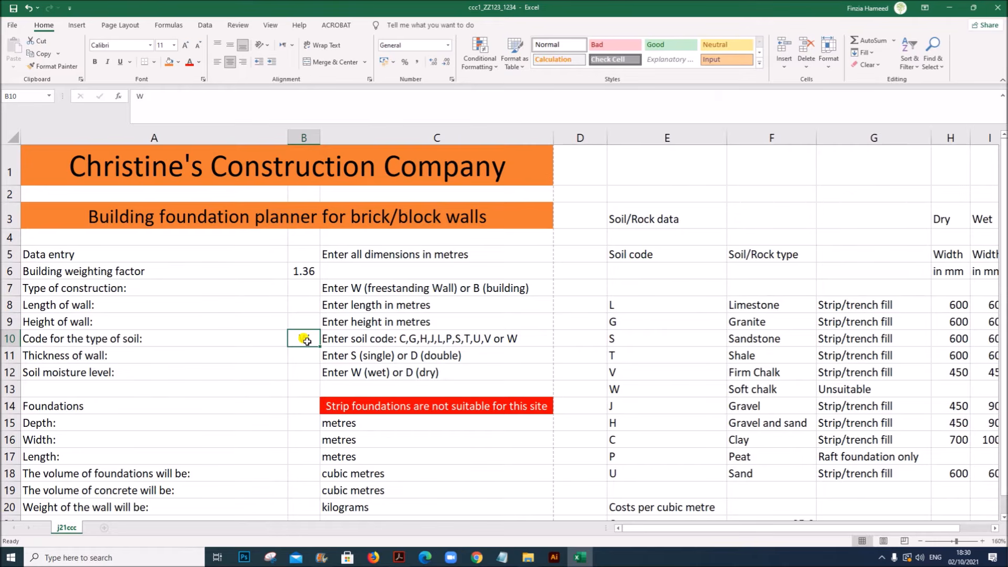
pyautogui.press('Return')
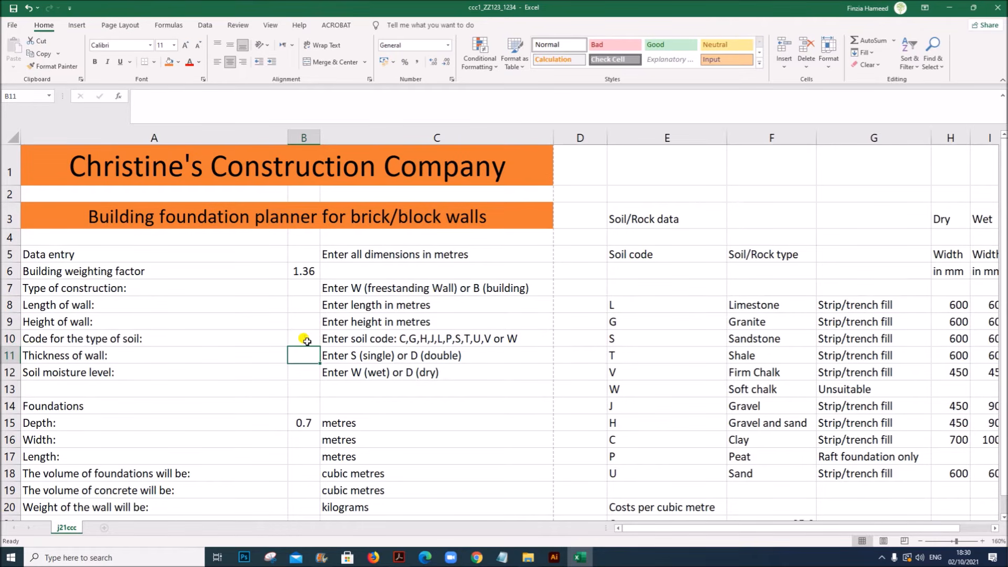
pyautogui.click(303, 421)
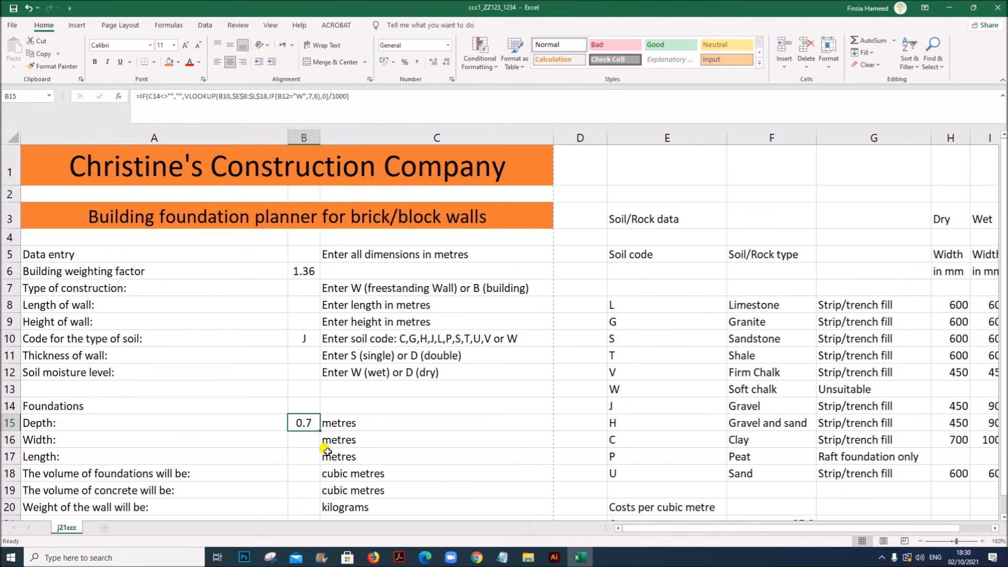
# - Examine the parts of B15's formula: the C14 test, the blank result and the VLOOKUP arguments
pyautogui.doubleClick(313, 426)
pyautogui.moveTo(405, 422); pyautogui.dragTo(55, 416)
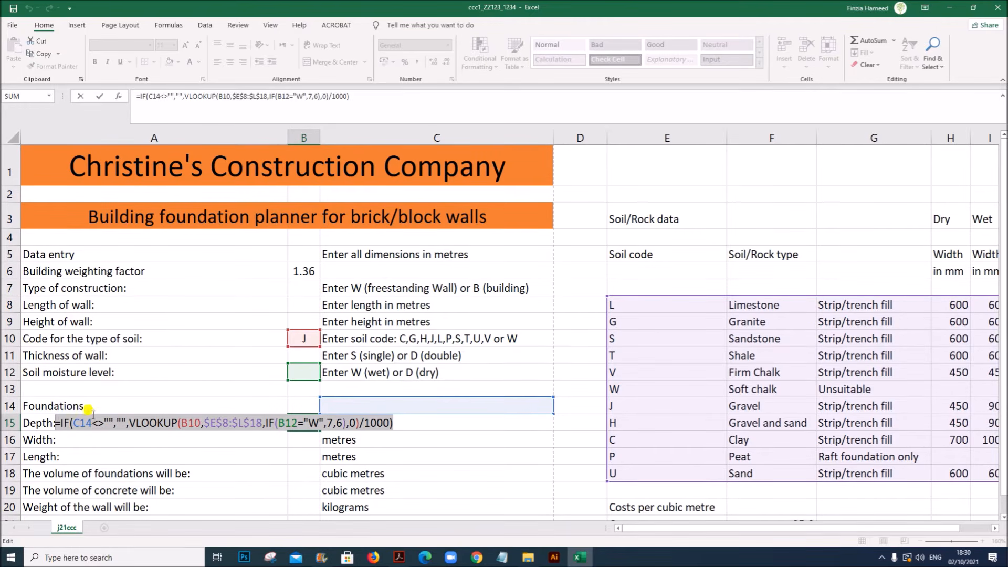
pyautogui.doubleClick(121, 421)
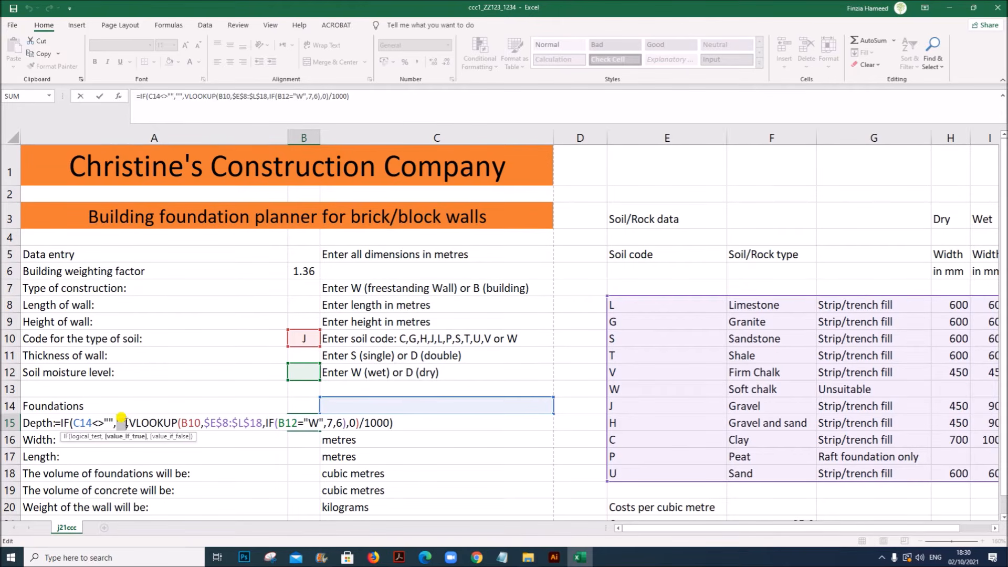
pyautogui.moveTo(128, 419); pyautogui.dragTo(395, 420)
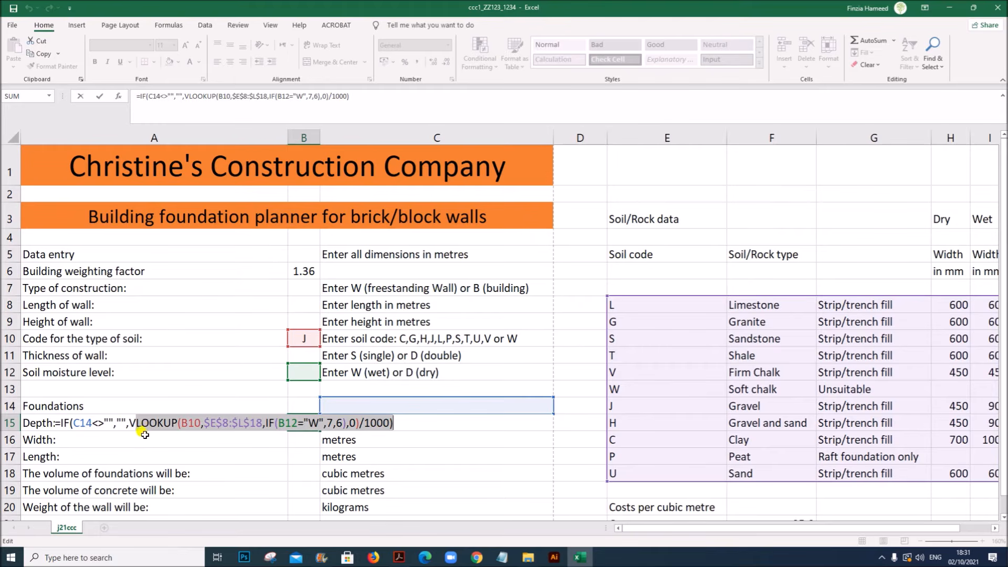
pyautogui.moveTo(130, 418); pyautogui.dragTo(348, 417)
pyautogui.click(184, 422)
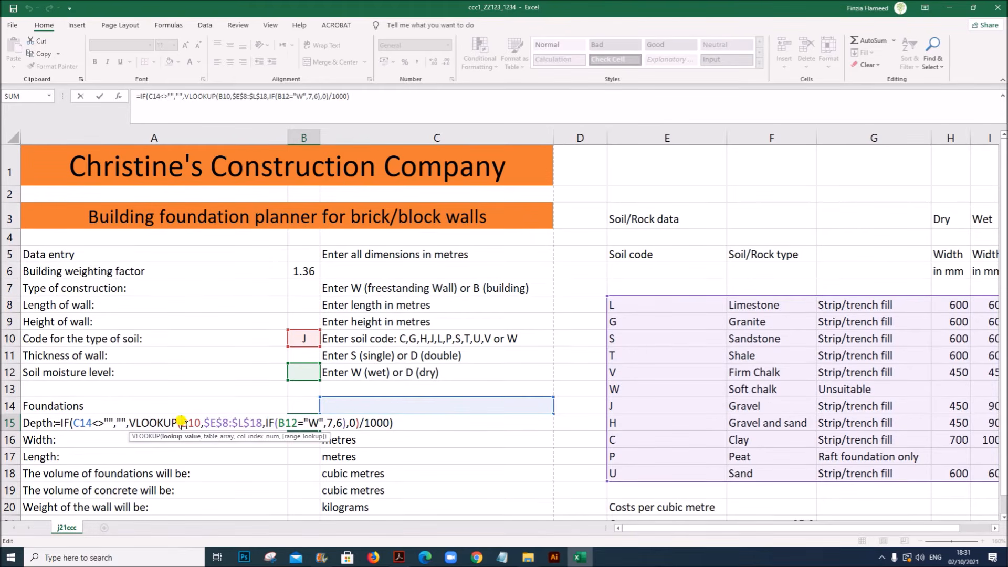
# - Examine the rest of B15's formula: the B10 lookup value, the nested B12="W" condition and the division by 1000
pyautogui.tripleClick(186, 425)
pyautogui.doubleClick(187, 424)
pyautogui.moveTo(267, 423); pyautogui.dragTo(342, 423)
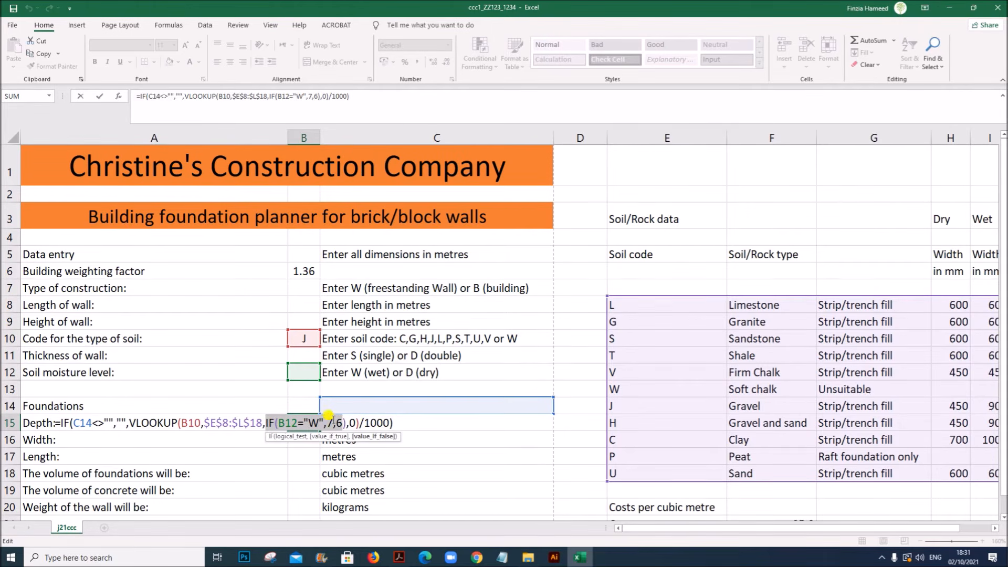
pyautogui.click(376, 418)
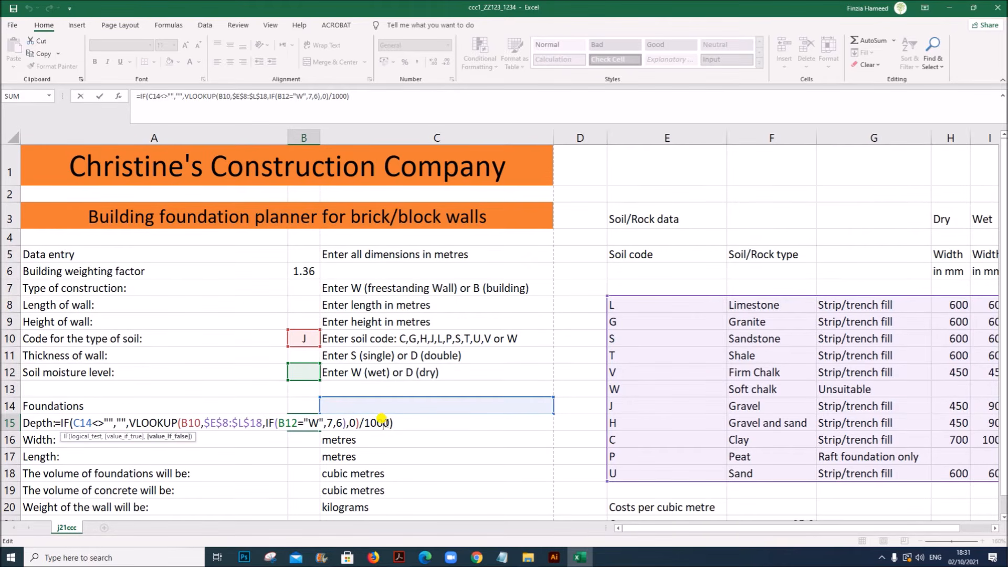
pyautogui.moveTo(389, 424); pyautogui.dragTo(337, 425)
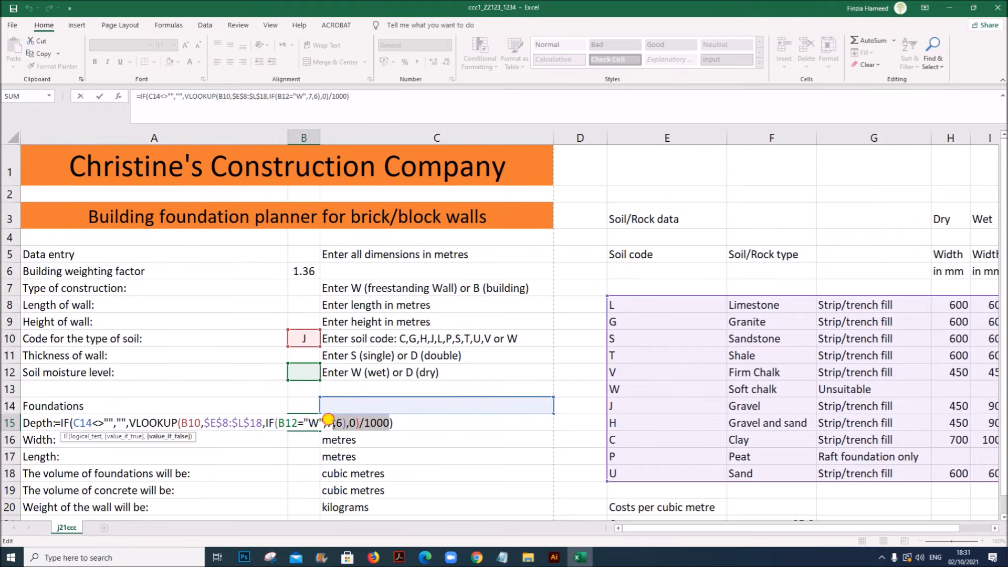
pyautogui.click(403, 422)
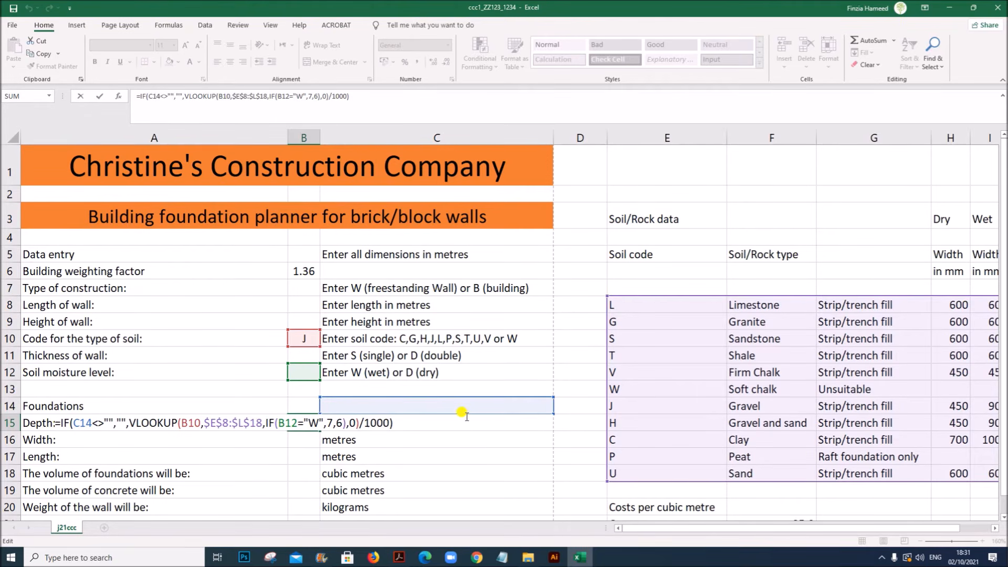
pyautogui.press('Return')
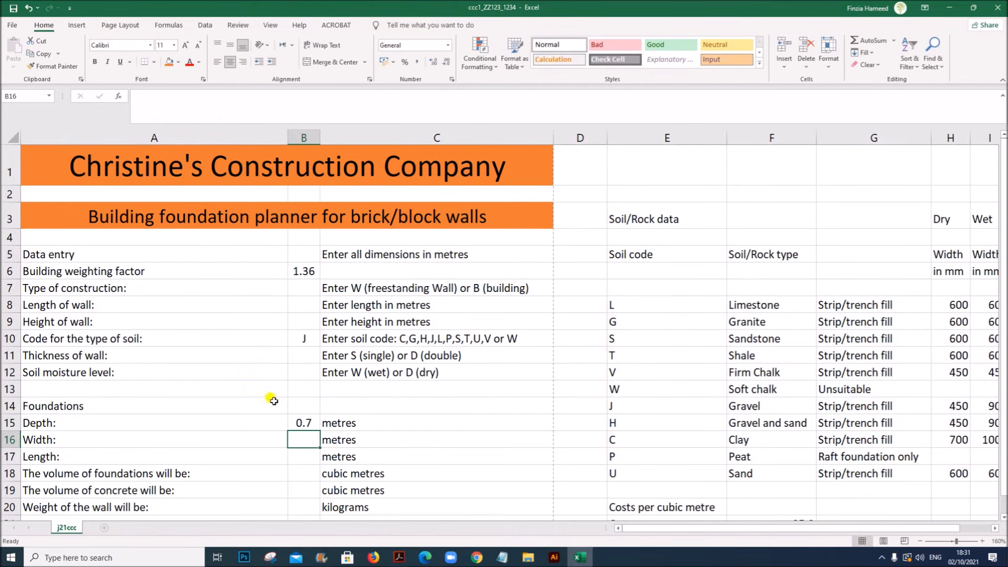
pyautogui.click(310, 421)
# - Switch to the question paper in Acrobat and compare task 3's requirements for cells B15 and B16
pyautogui.click(399, 557)
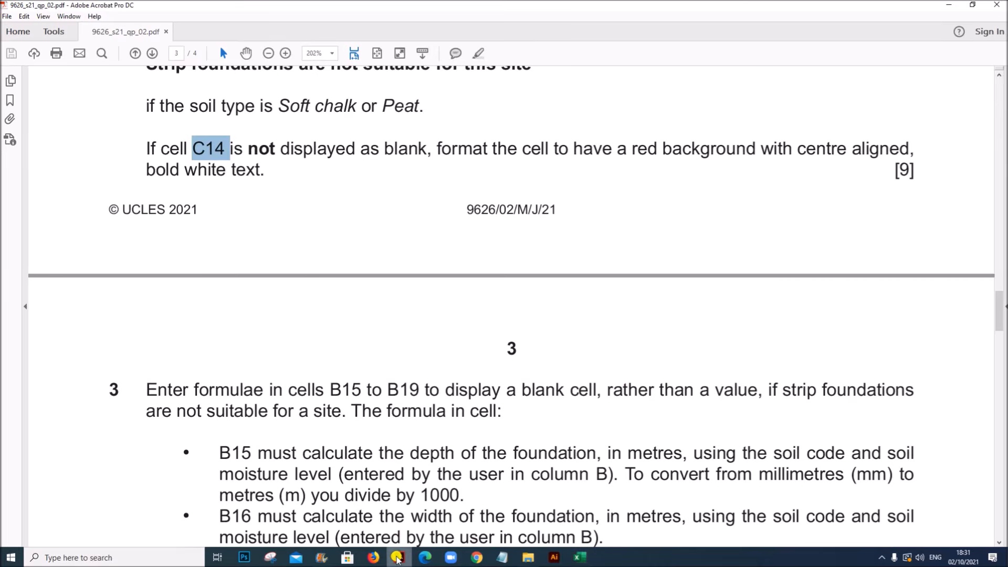
pyautogui.scroll(-3, 493, 486)
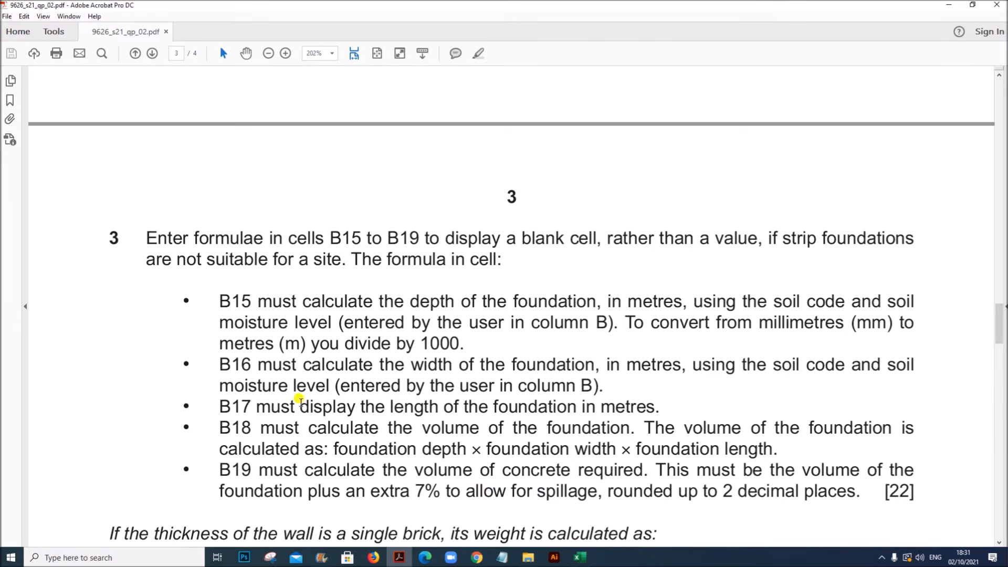
pyautogui.moveTo(219, 362); pyautogui.dragTo(598, 389)
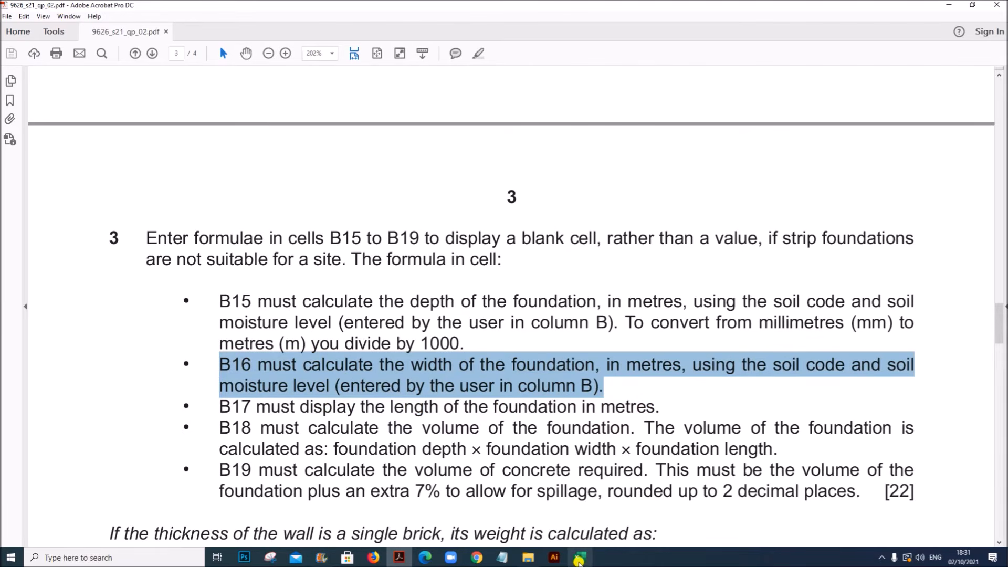
pyautogui.click(454, 323)
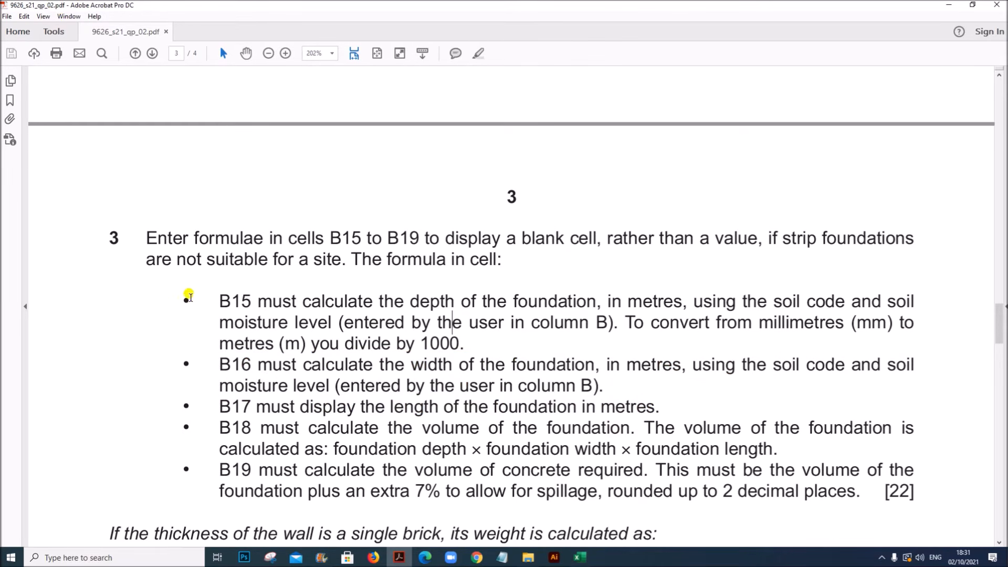
pyautogui.moveTo(213, 298); pyautogui.dragTo(462, 345)
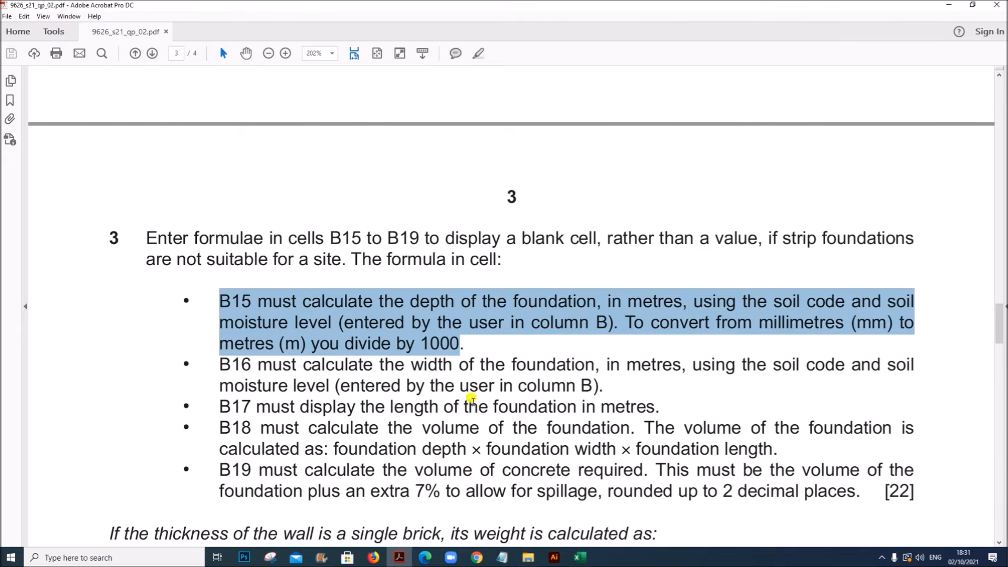
# - Switch to Excel and make the C14, B10 and B12 references in B15's depth formula absolute
pyautogui.click(579, 557)
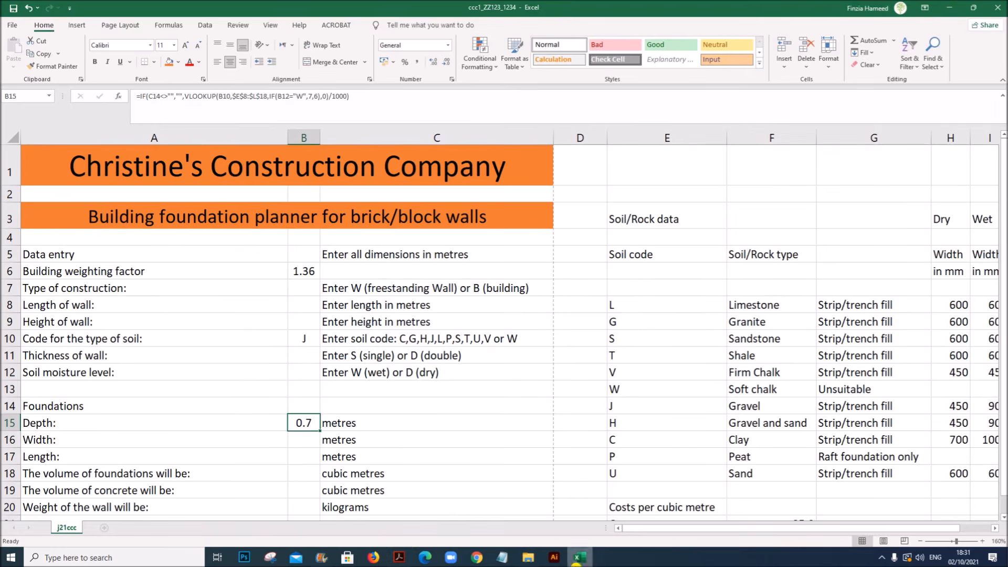
pyautogui.doubleClick(302, 420)
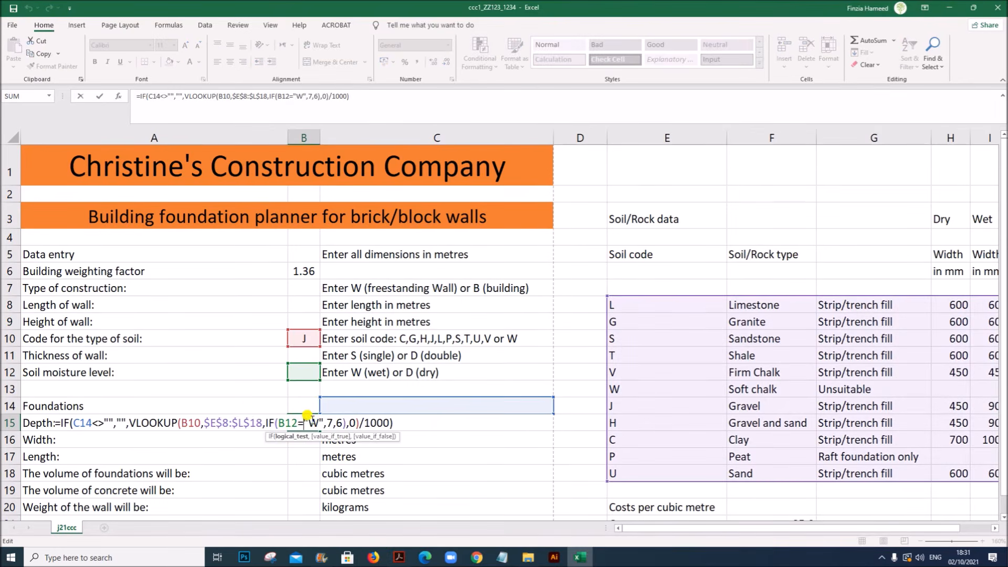
pyautogui.doubleClick(76, 420)
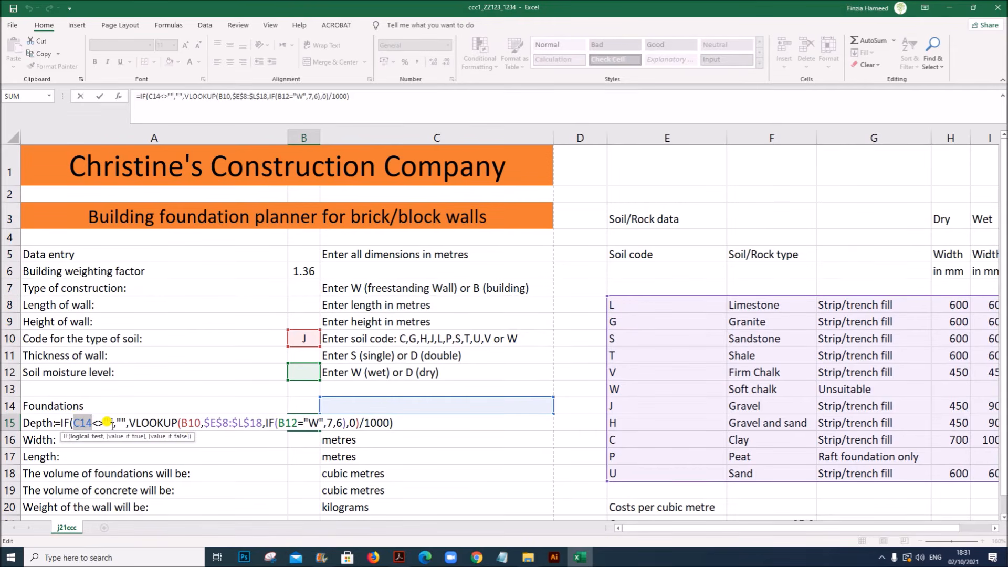
pyautogui.press('F4')
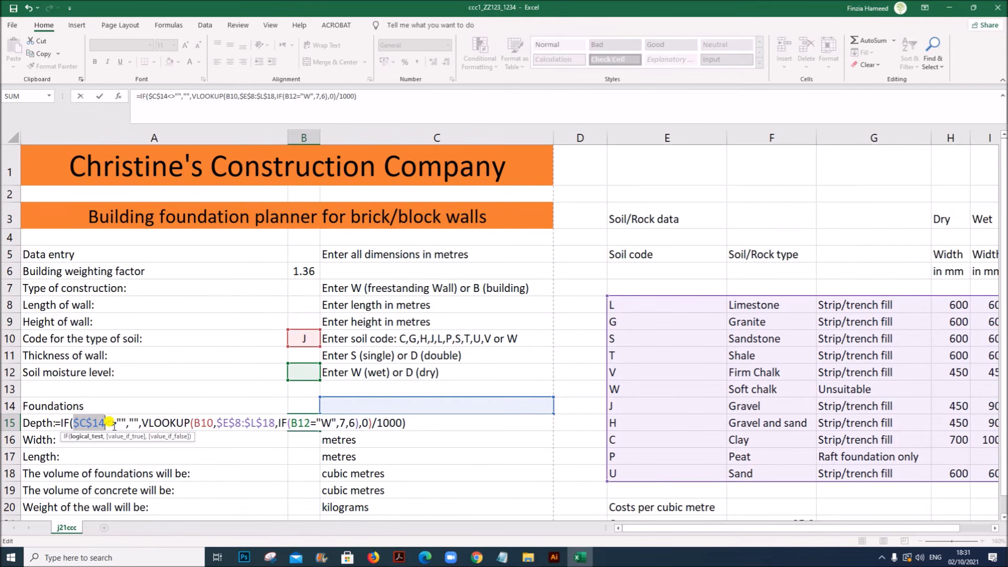
pyautogui.doubleClick(200, 422)
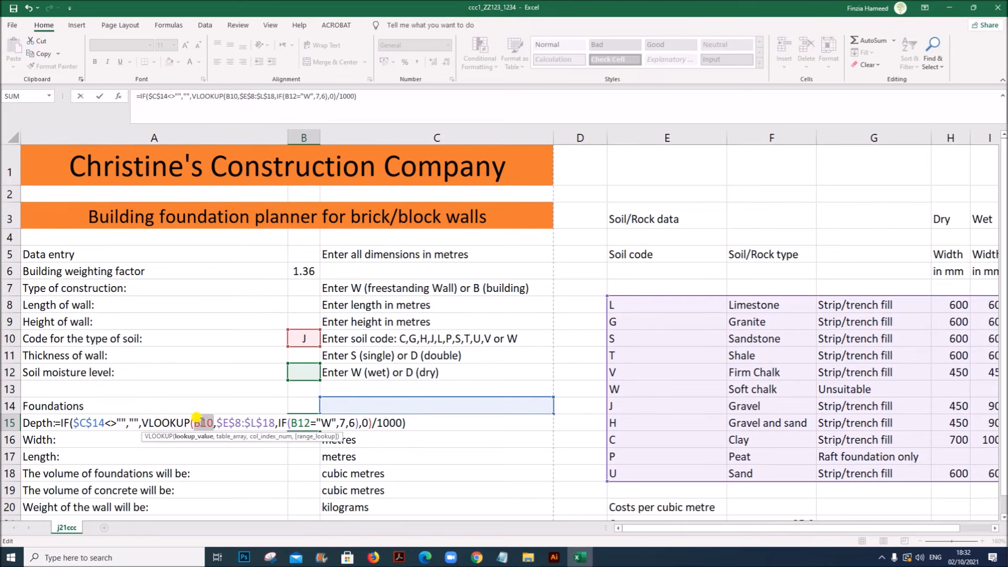
pyautogui.press('F4')
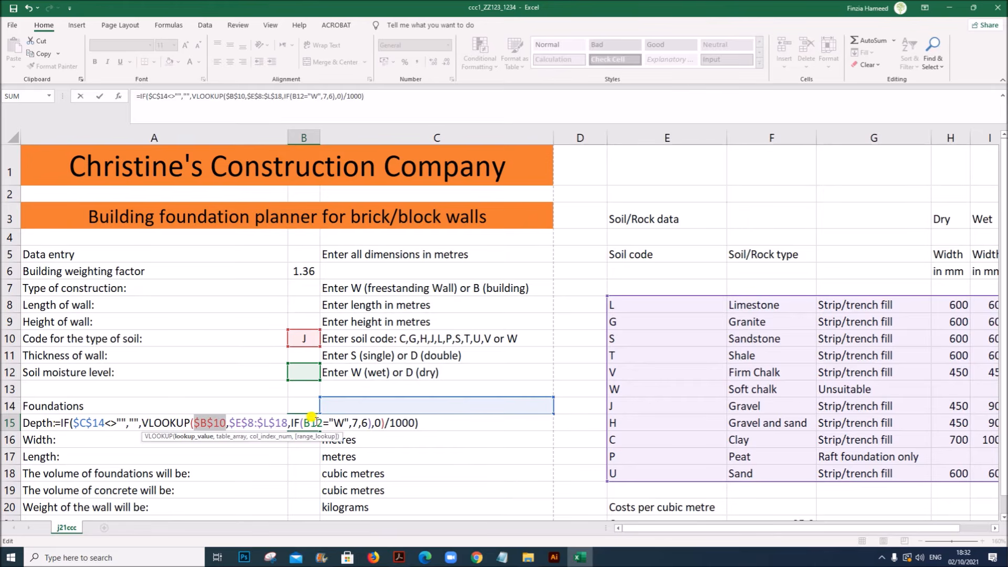
pyautogui.doubleClick(311, 422)
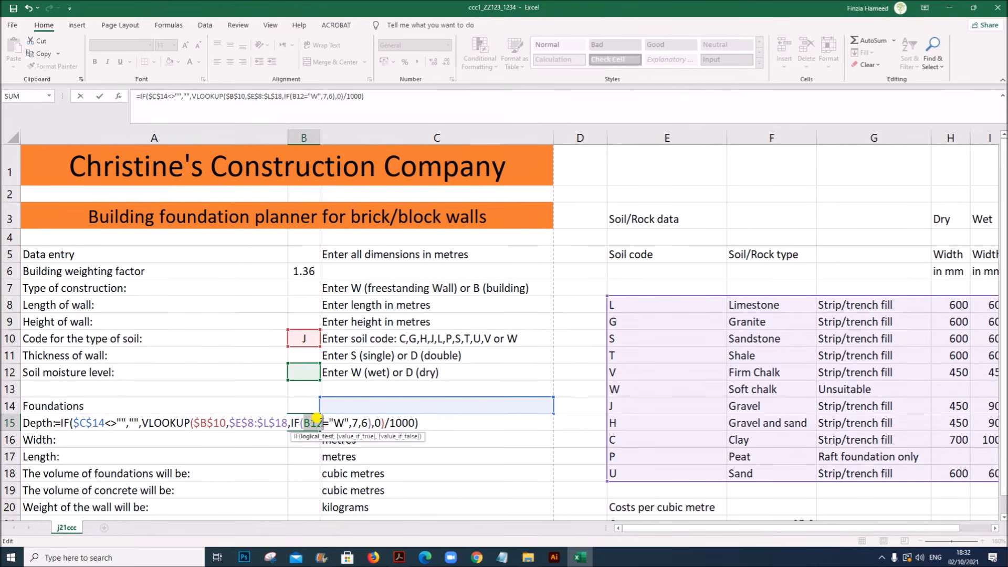
pyautogui.press('F4')
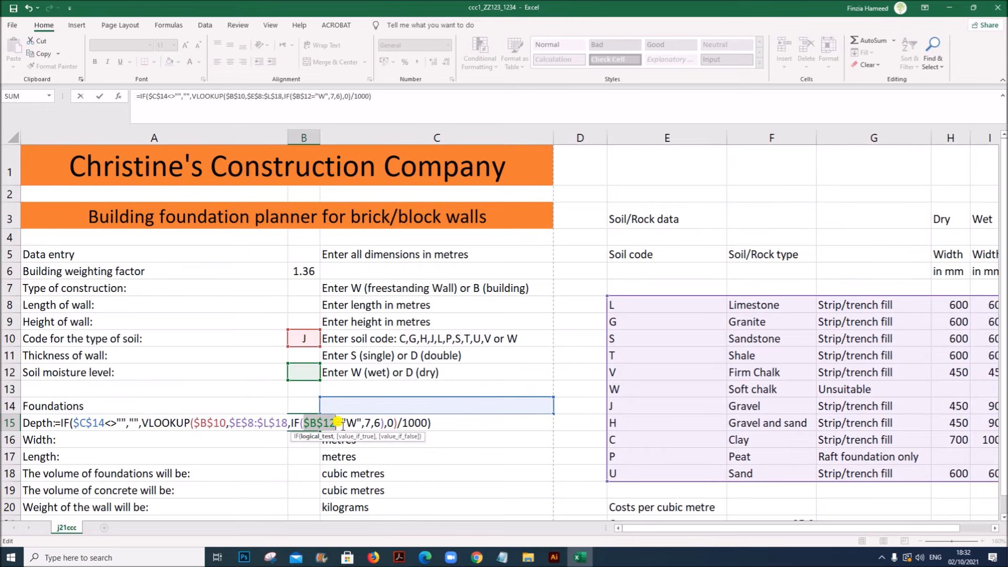
pyautogui.press('Return')
# - Copy the depth formula from B15 into the width cell B16
pyautogui.click(303, 422)
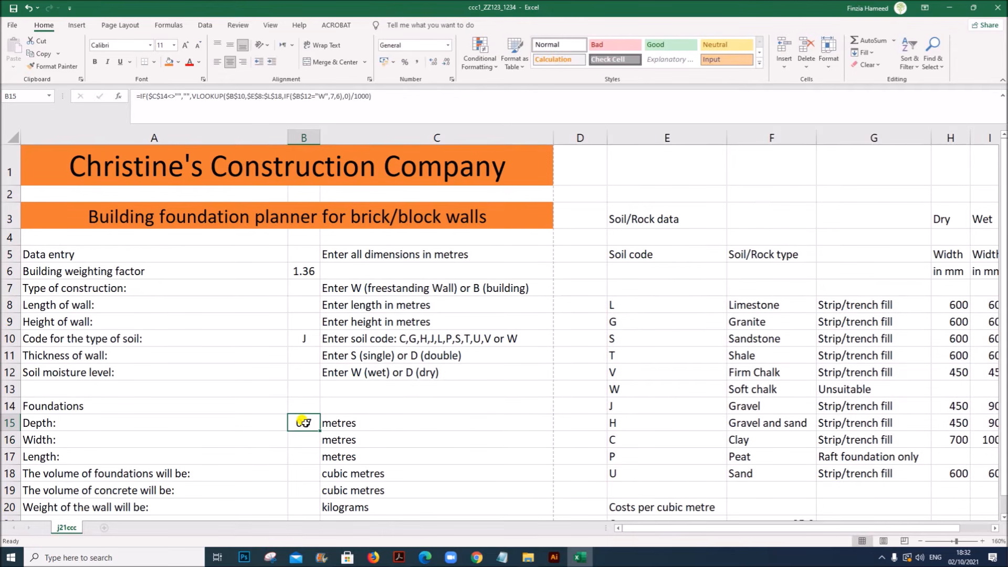
pyautogui.hotkey('ctrl', 'c')
pyautogui.click(297, 440)
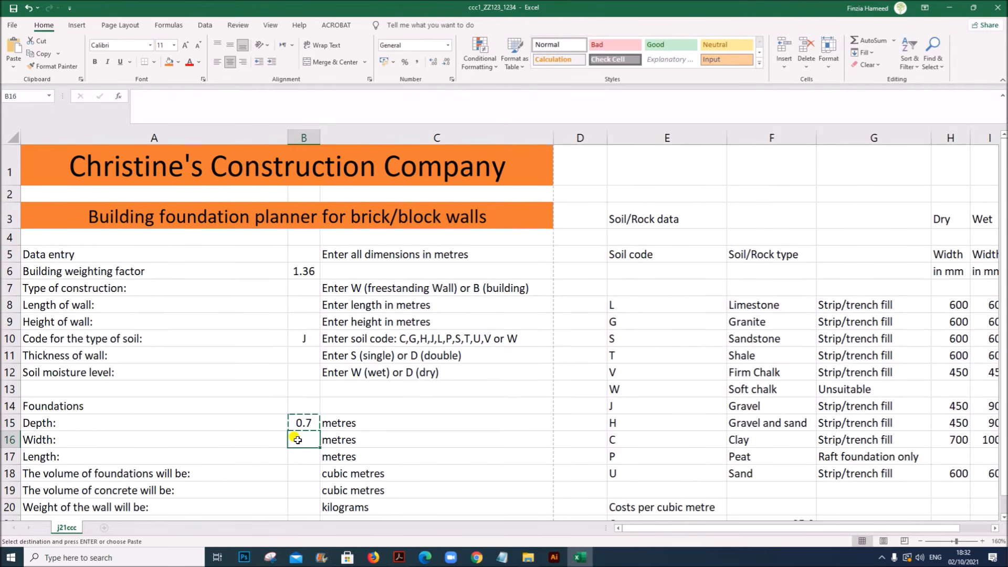
pyautogui.hotkey('ctrl', 'v')
# - Change the column indexes in B16's width formula to 5 for wet soil ("W") and 4 otherwise
pyautogui.doubleClick(298, 439)
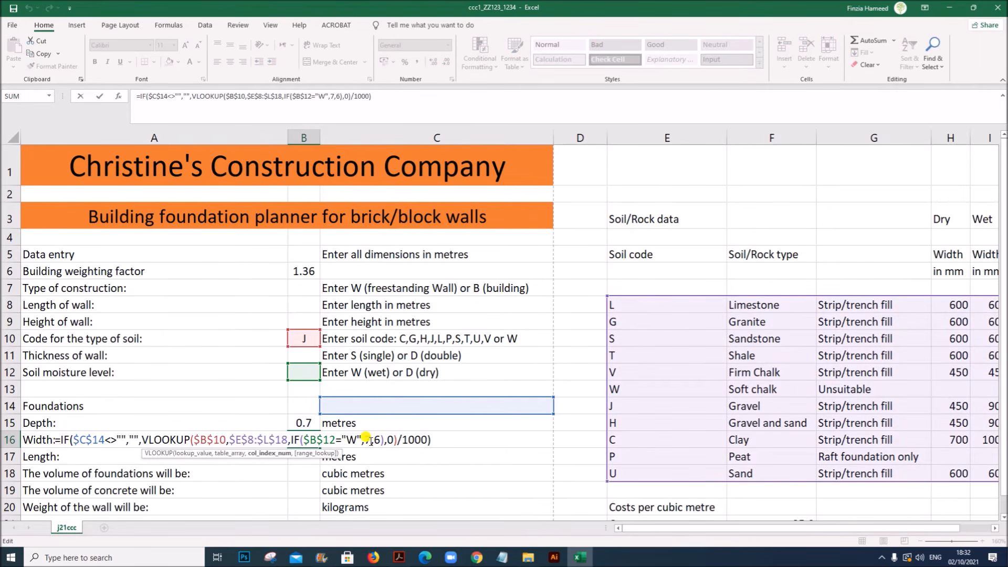
pyautogui.moveTo(736, 529); pyautogui.dragTo(774, 526)
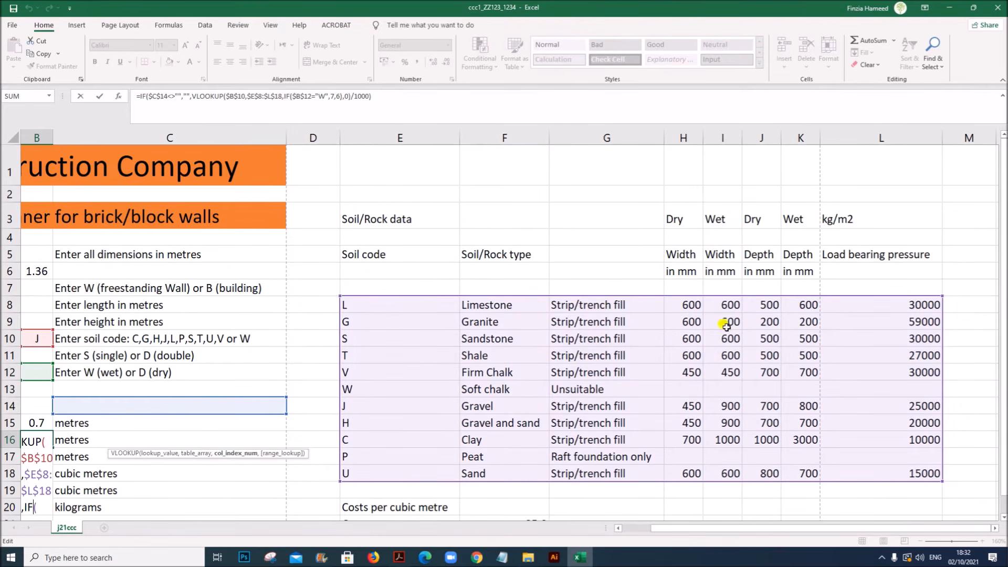
pyautogui.moveTo(672, 529); pyautogui.dragTo(628, 528)
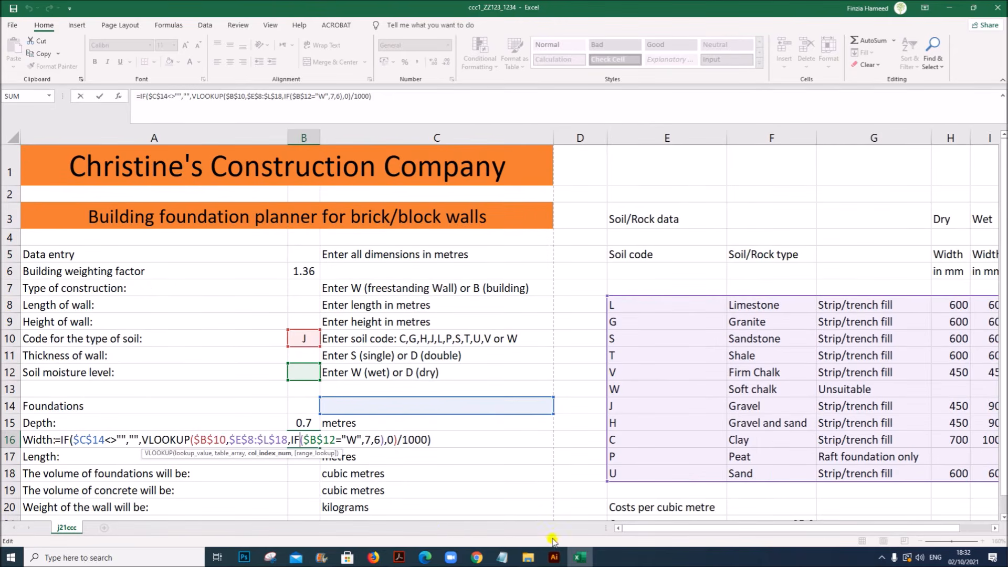
pyautogui.doubleClick(367, 439)
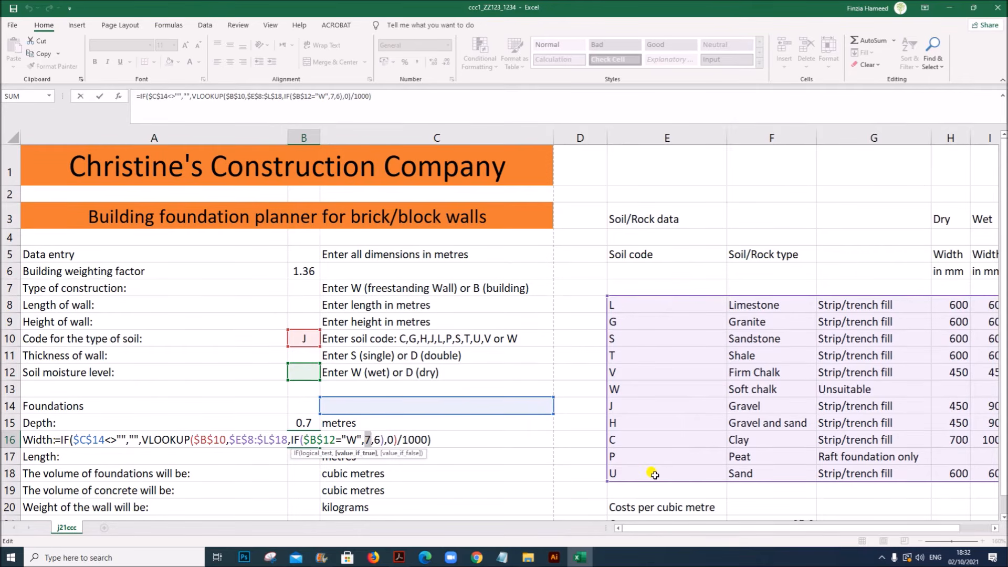
pyautogui.doubleClick(377, 440)
pyautogui.click(376, 436)
pyautogui.write('4')
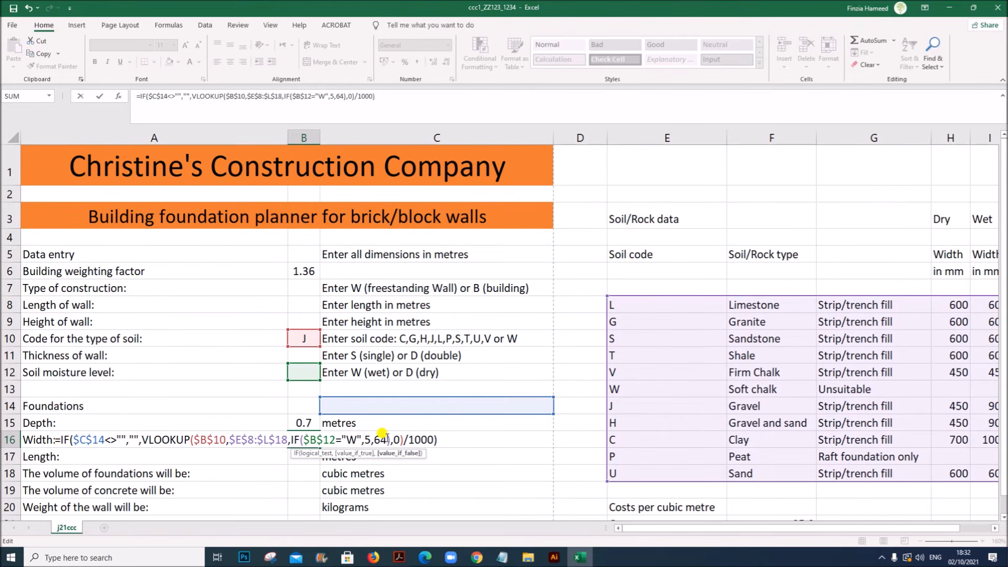
pyautogui.press('BackSpace')
pyautogui.press('BackSpace')
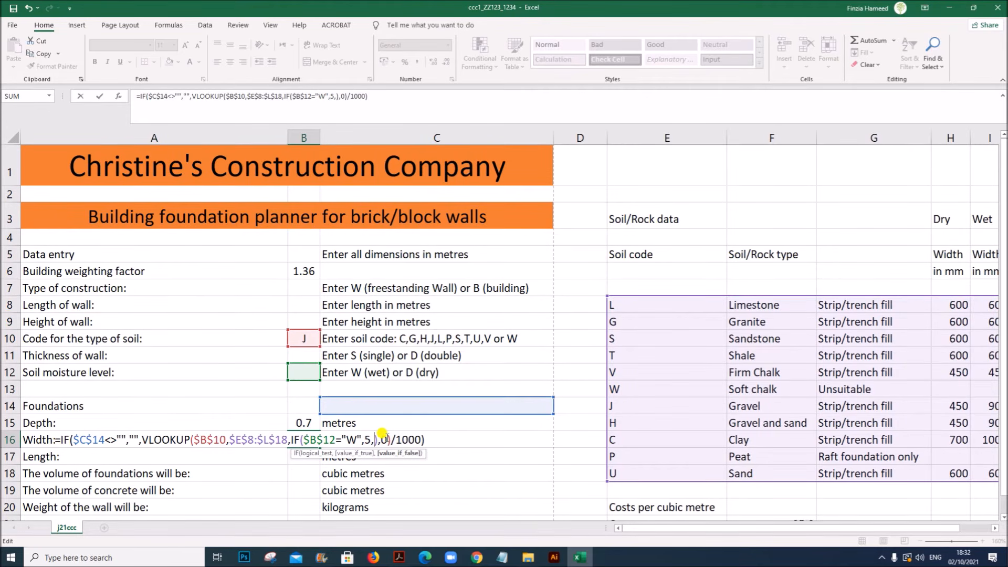
pyautogui.write('4')
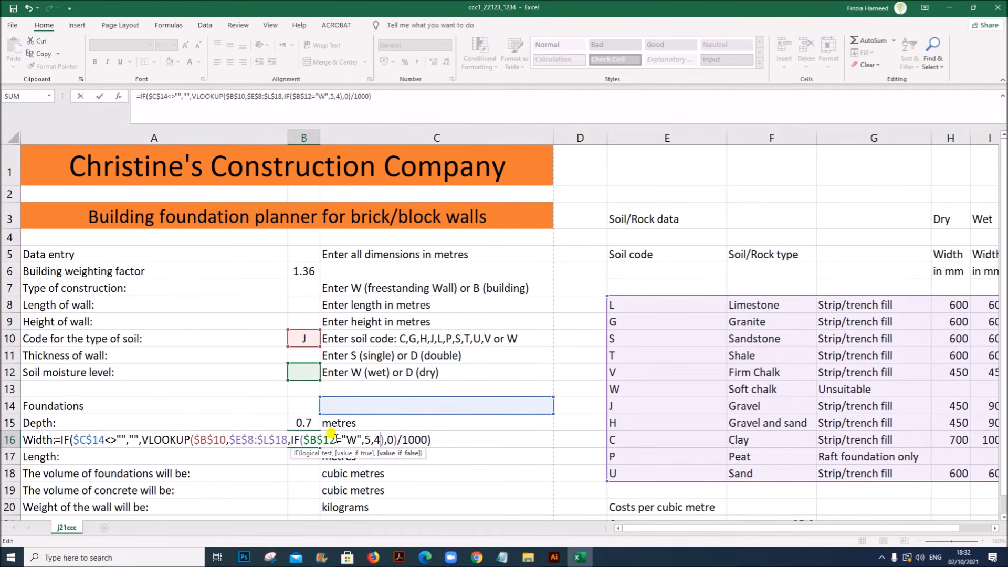
pyautogui.doubleClick(375, 440)
pyautogui.press('Return')
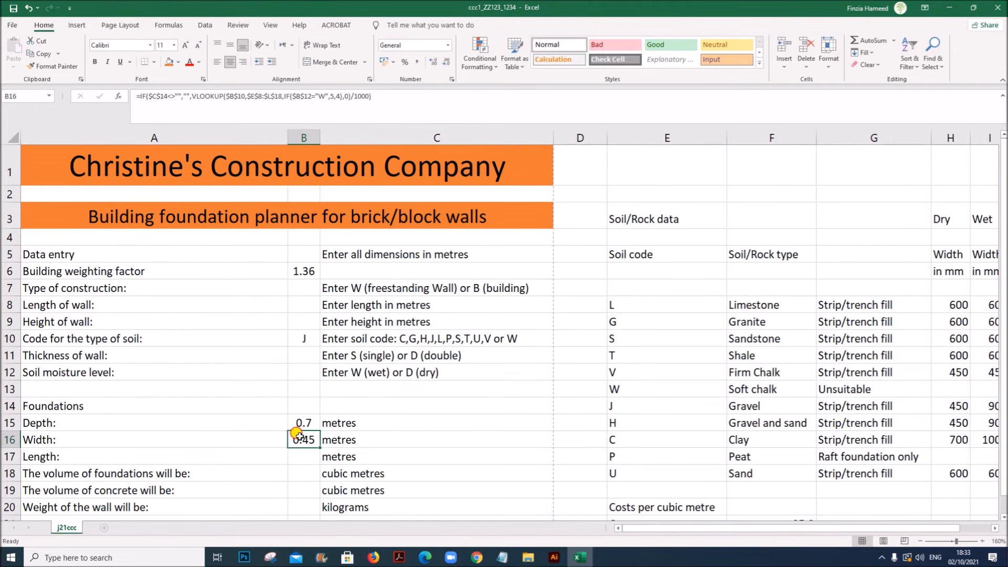
pyautogui.doubleClick(296, 435)
pyautogui.press('Return')
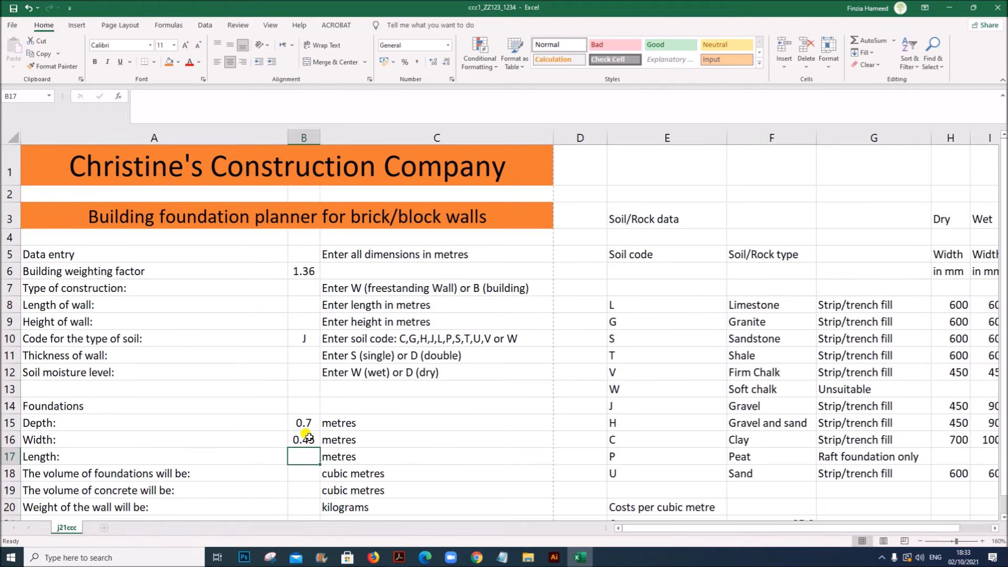
# - Test the depth and width formulas by setting the soil moisture level in B12 to W
pyautogui.click(305, 338)
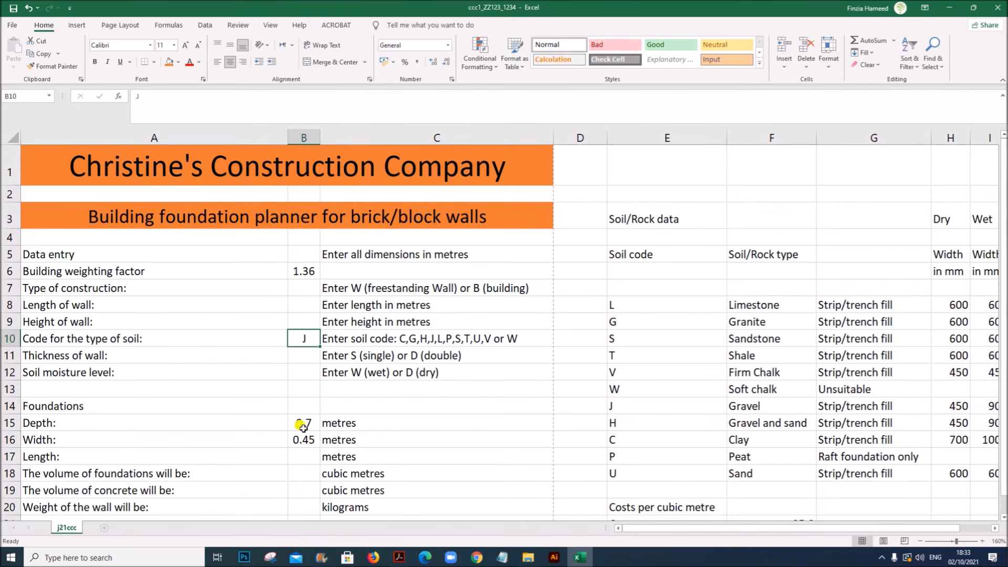
pyautogui.click(303, 439)
pyautogui.click(302, 373)
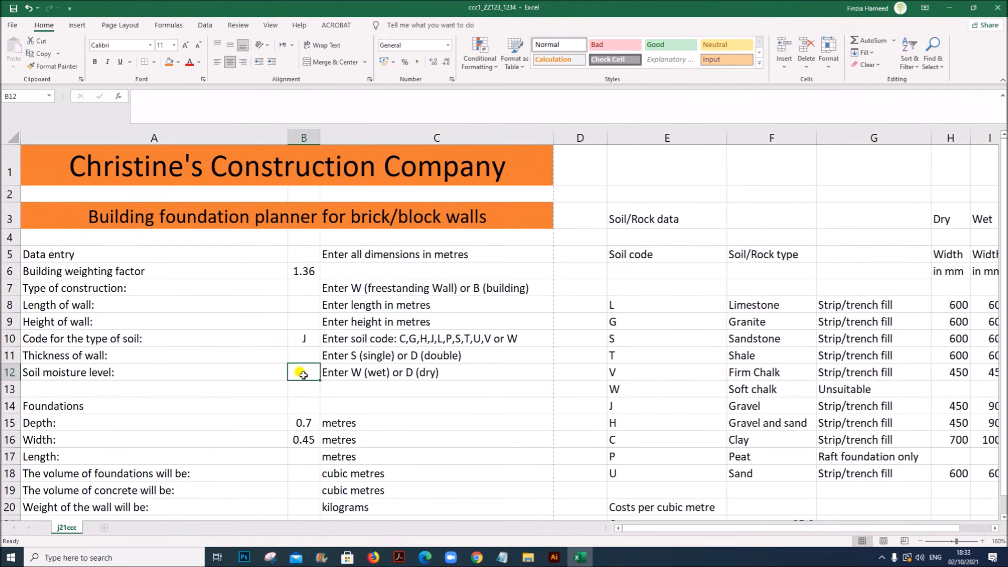
pyautogui.write('W')
pyautogui.press('Return')
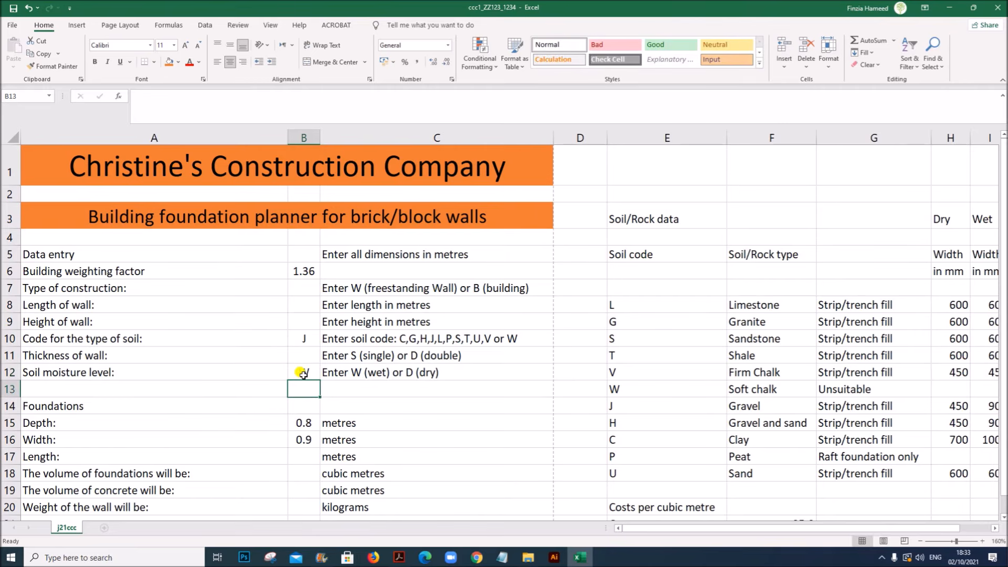
# - Check B16's width against the wet width listed for soil code J in the soil data table
pyautogui.click(300, 373)
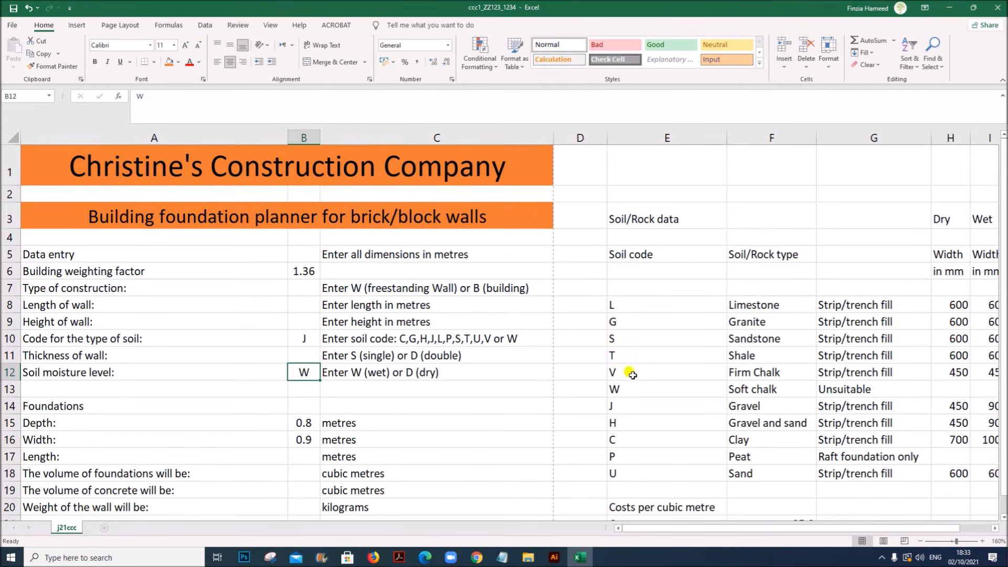
pyautogui.click(632, 405)
pyautogui.moveTo(790, 528); pyautogui.dragTo(826, 526)
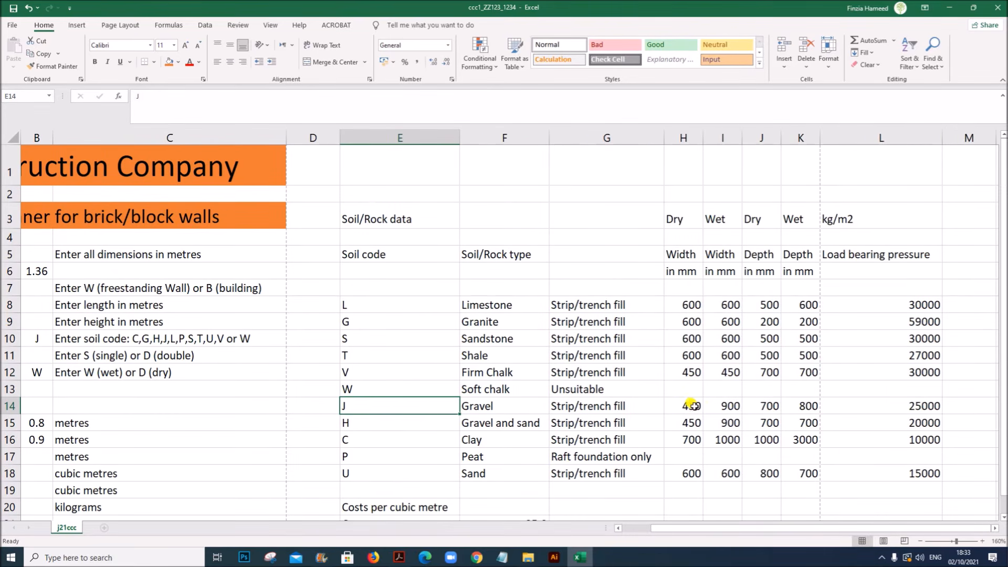
pyautogui.click(715, 406)
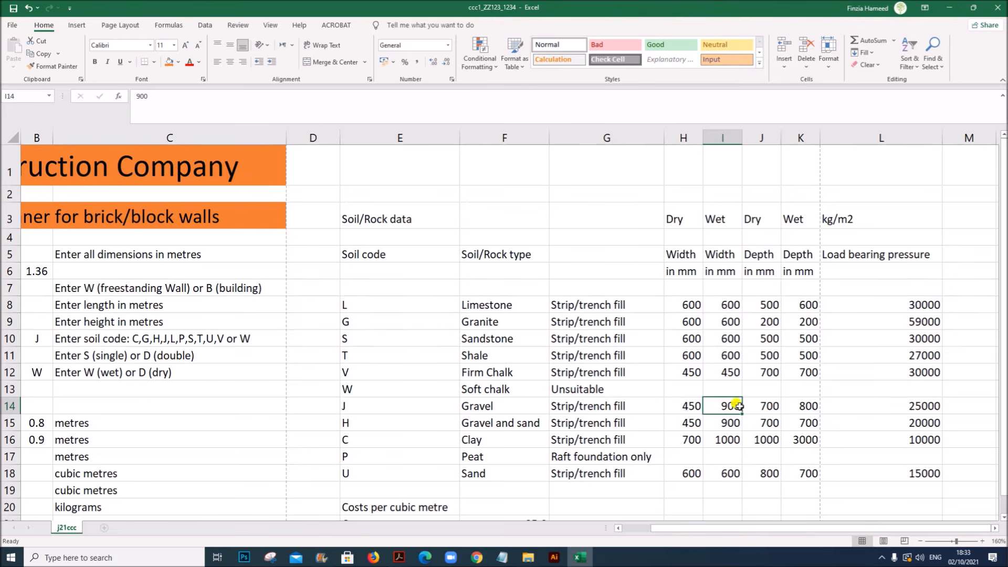
# - Read the B17 foundation length requirement in the question paper PDF in Acrobat, returning to the Excel workbook
pyautogui.moveTo(720, 528); pyautogui.dragTo(635, 528)
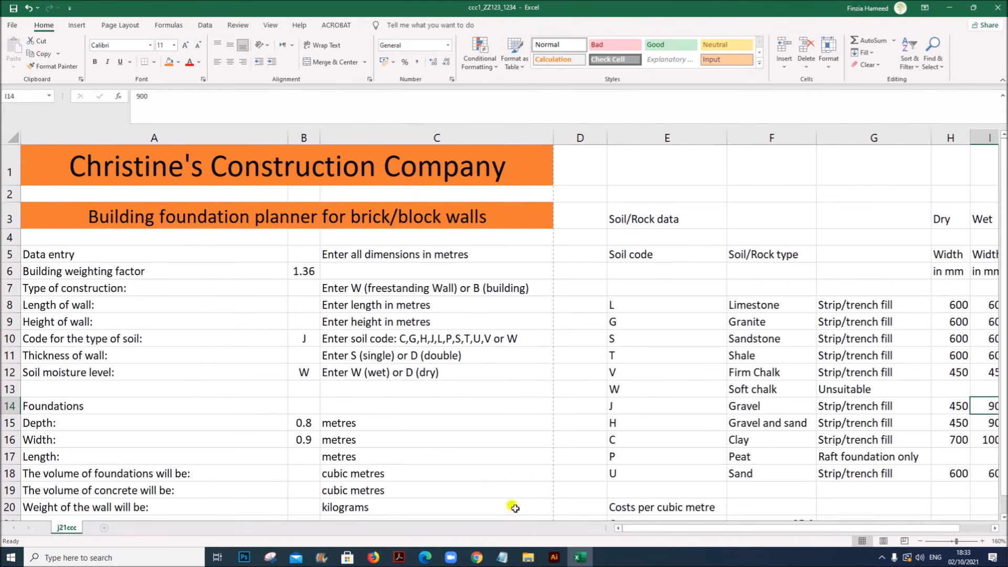
pyautogui.click(308, 438)
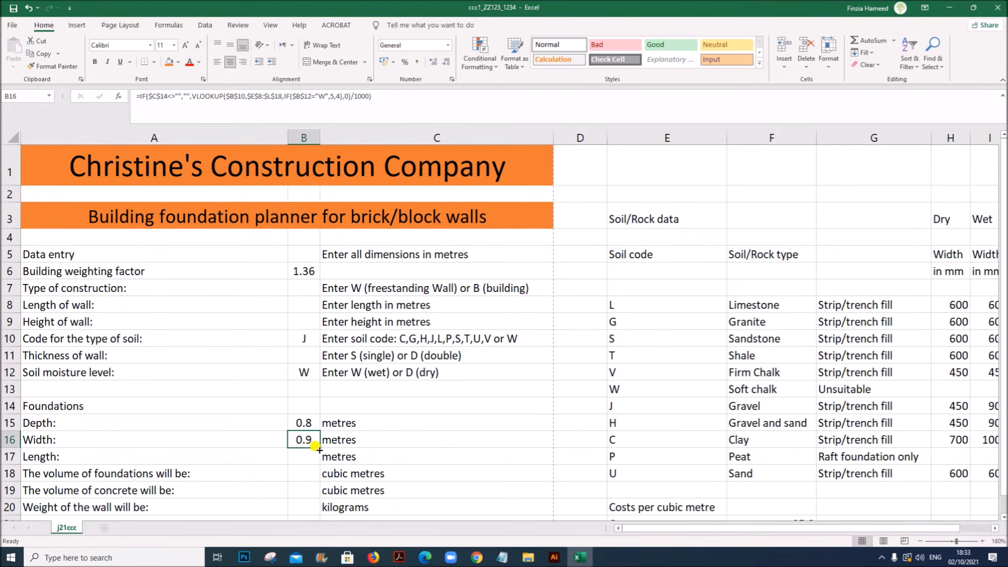
pyautogui.click(399, 557)
pyautogui.scroll(-2, 393, 440)
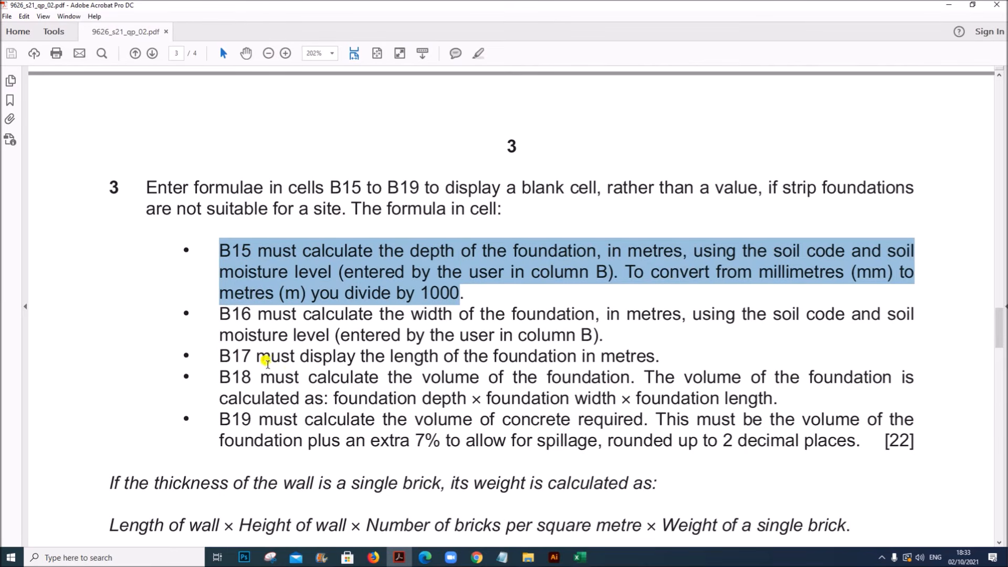
pyautogui.click(222, 353)
pyautogui.moveTo(220, 351); pyautogui.dragTo(659, 354)
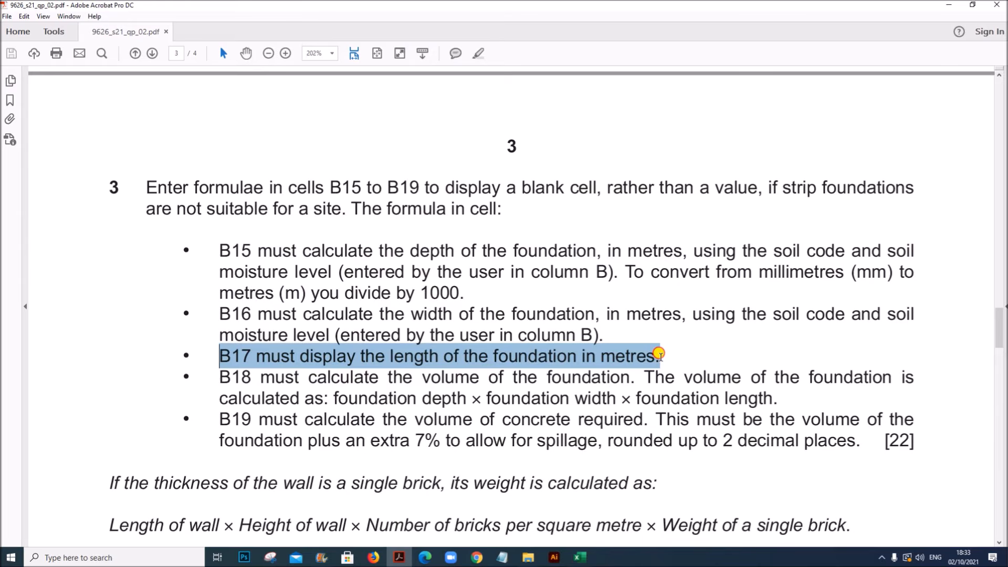
pyautogui.click(580, 557)
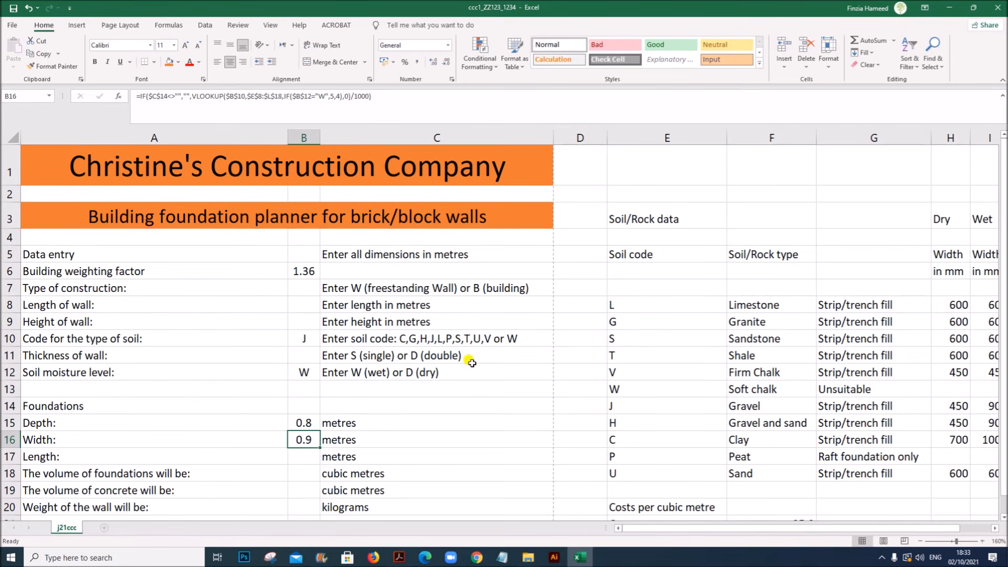
pyautogui.click(314, 303)
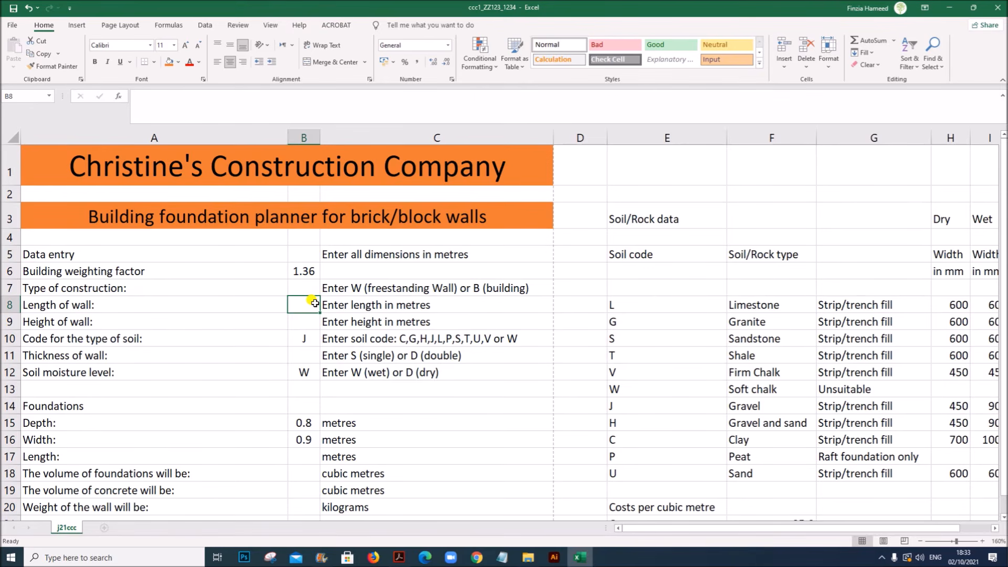
pyautogui.click(301, 451)
pyautogui.write('=')
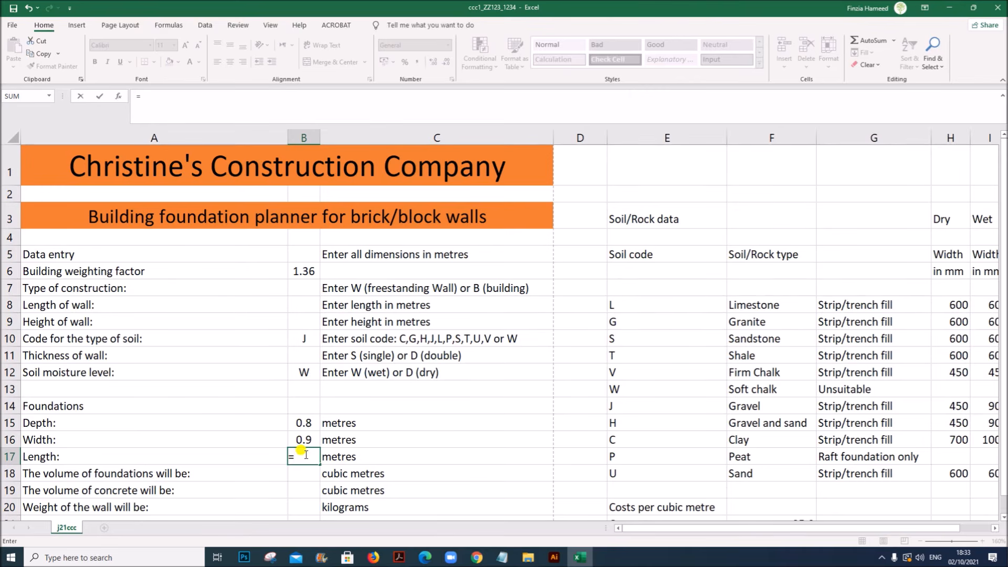
pyautogui.press('BackSpace')
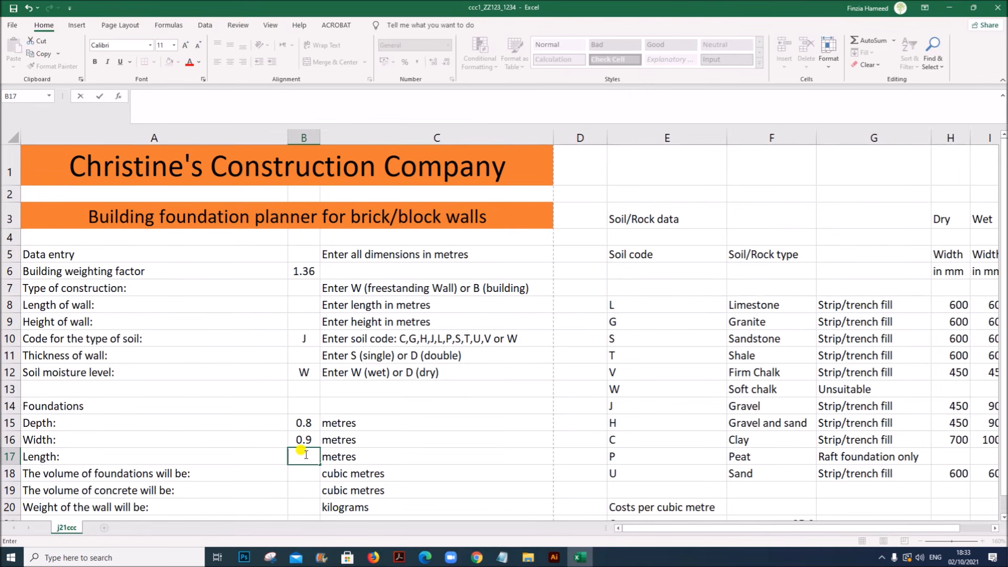
# - Copy the blank-cell condition IF($C$14<>"","", from the width formula in B16
pyautogui.click(297, 438)
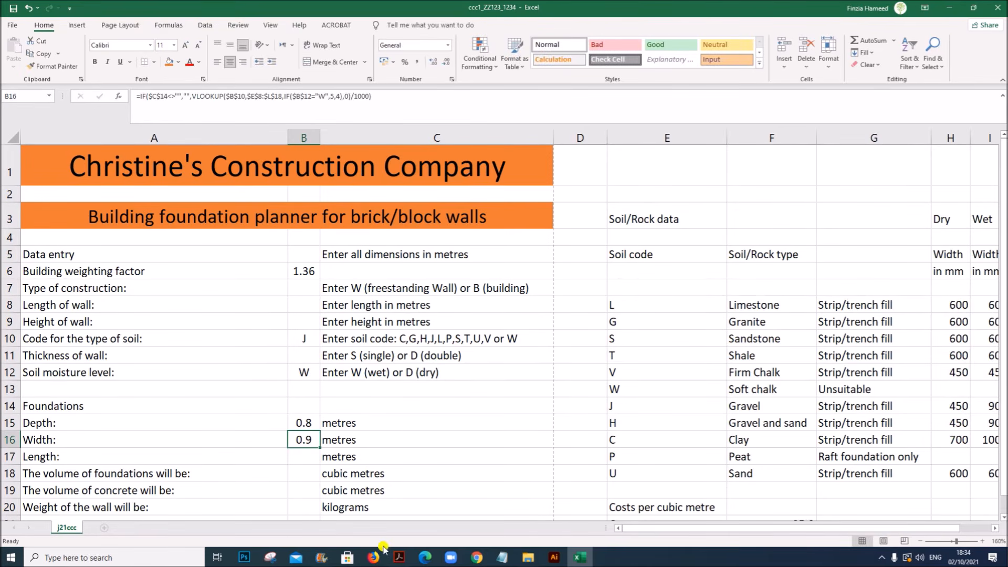
pyautogui.doubleClick(297, 440)
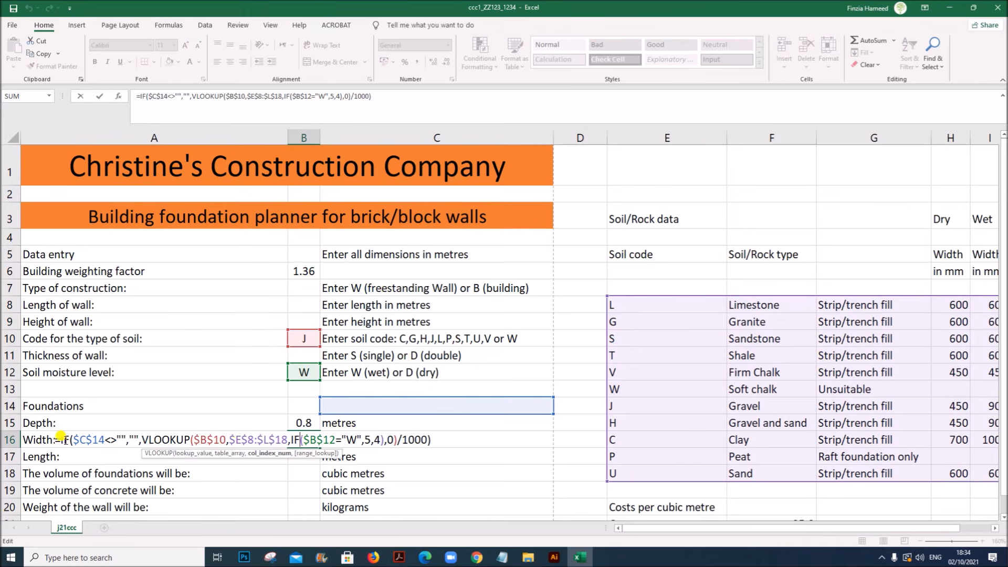
pyautogui.moveTo(61, 439); pyautogui.dragTo(139, 444)
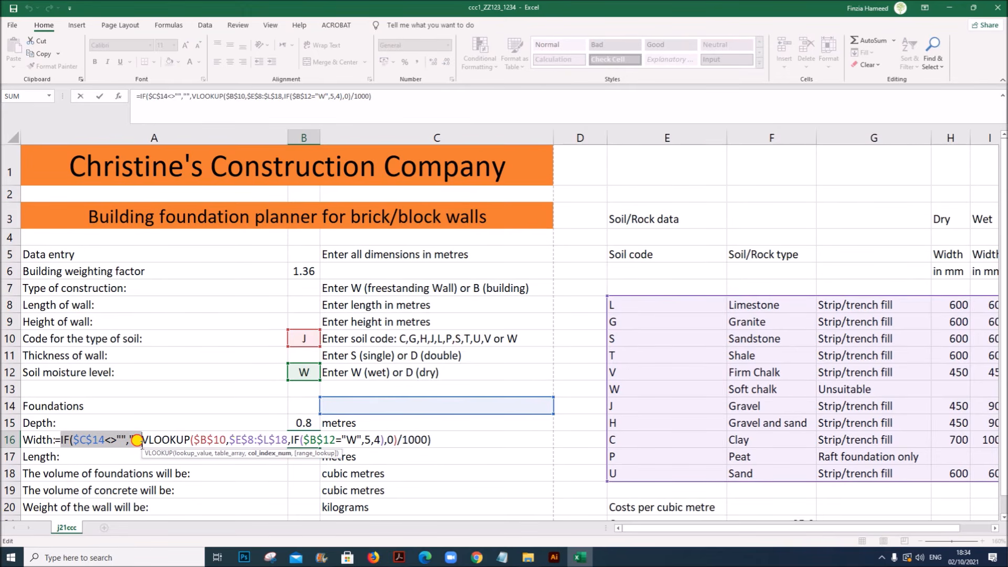
pyautogui.moveTo(136, 440); pyautogui.dragTo(139, 441)
pyautogui.hotkey('ctrl', 'c')
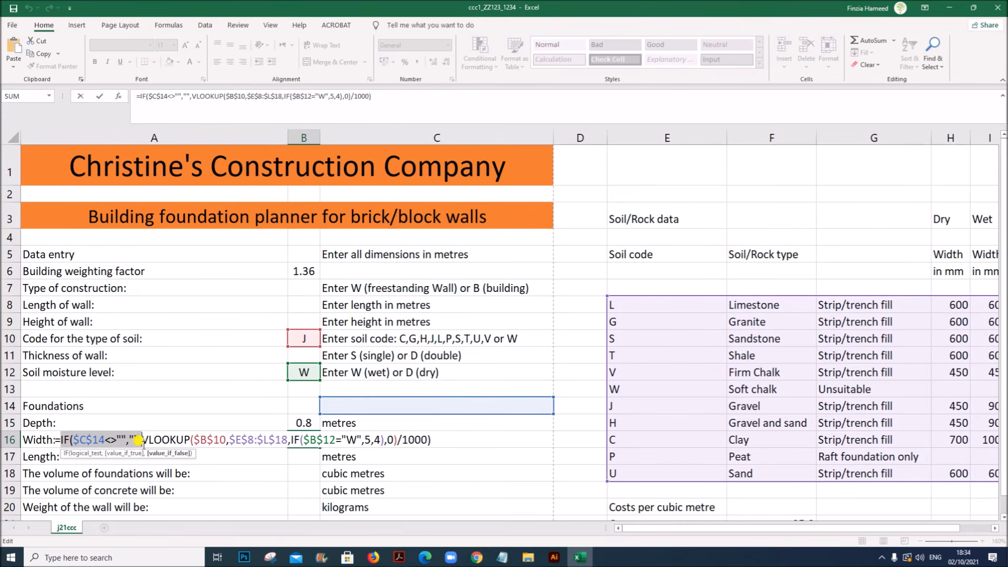
pyautogui.press('Return')
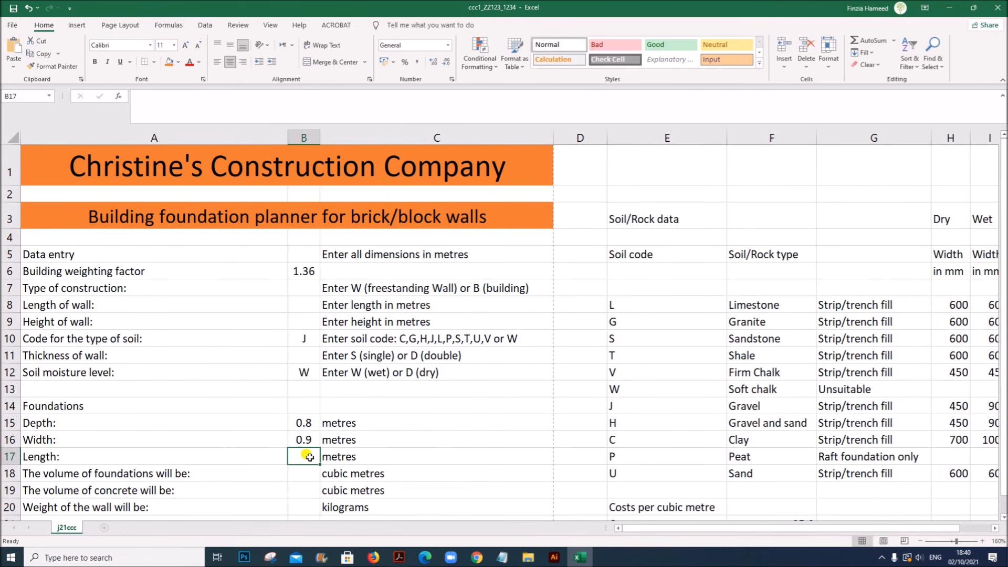
# - Enter the foundation length formula =IF($C$14<>"","",B8) in B17, reusing the copied condition
pyautogui.write('=')
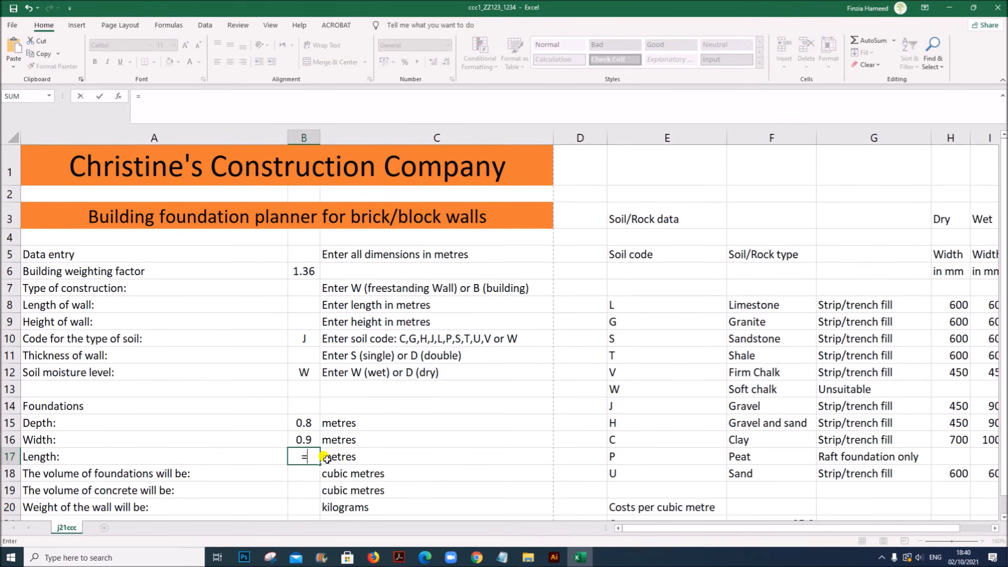
pyautogui.write('IF($C$14<>"","",')
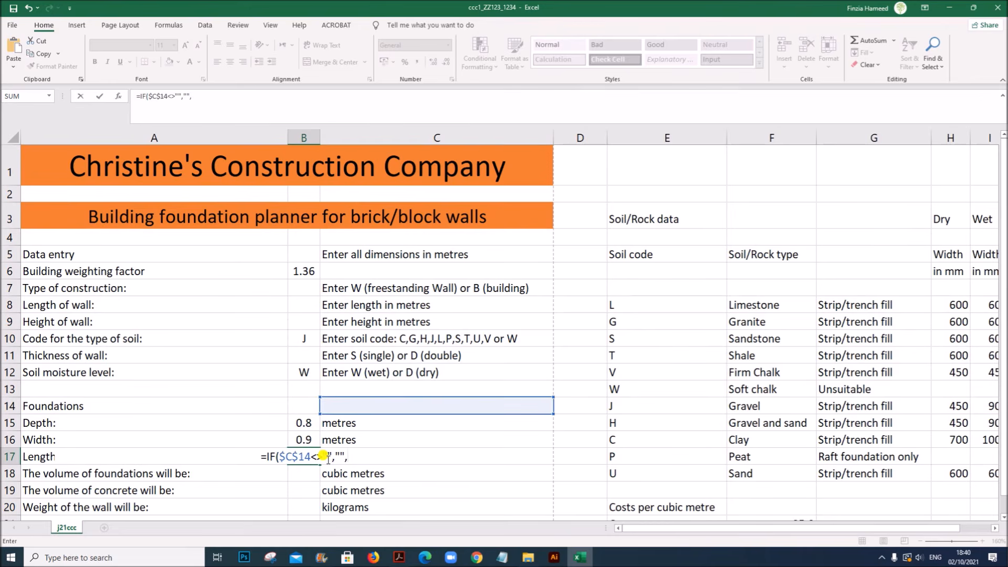
pyautogui.moveTo(266, 456); pyautogui.dragTo(347, 457)
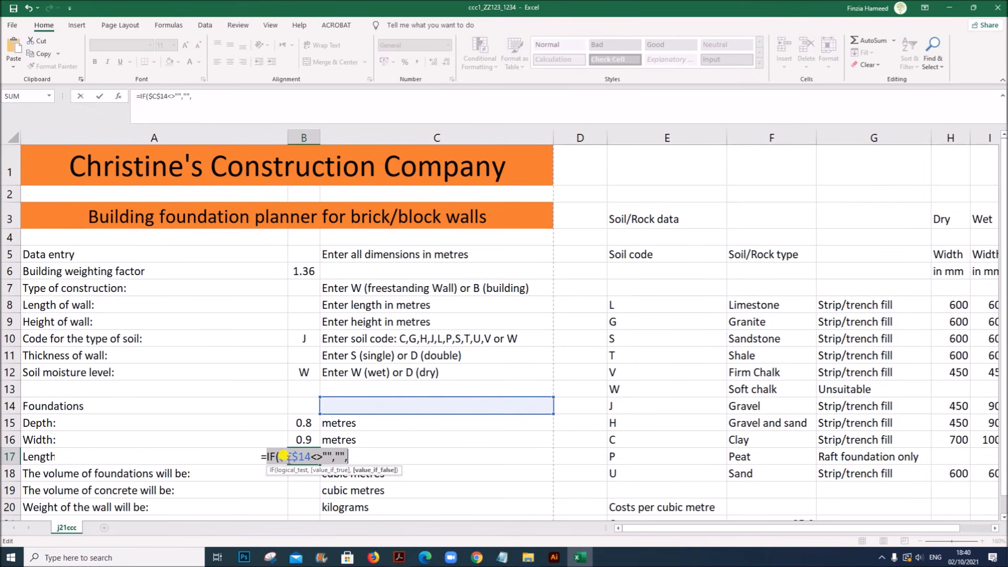
pyautogui.moveTo(335, 453); pyautogui.dragTo(347, 456)
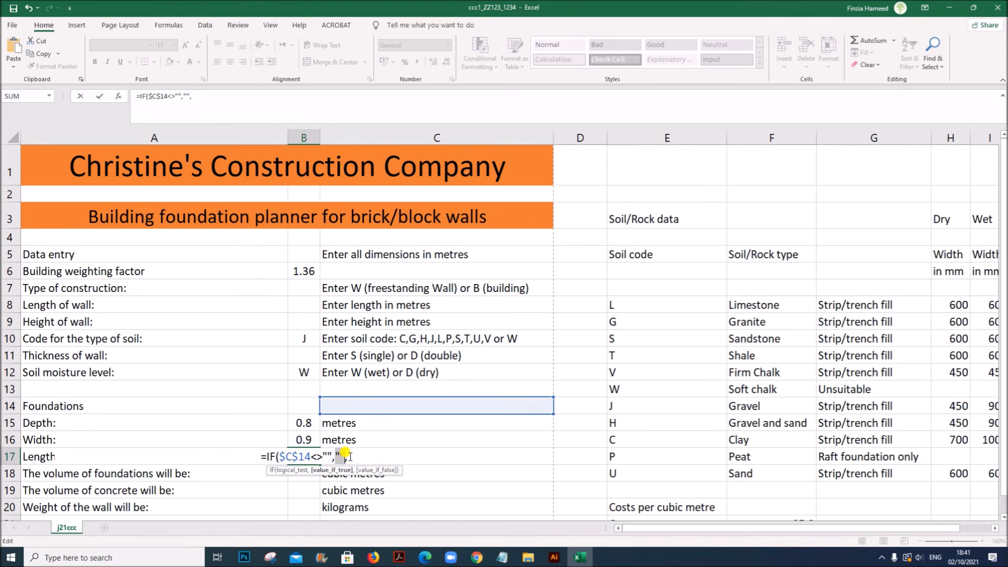
pyautogui.scroll(-1, 297, 451)
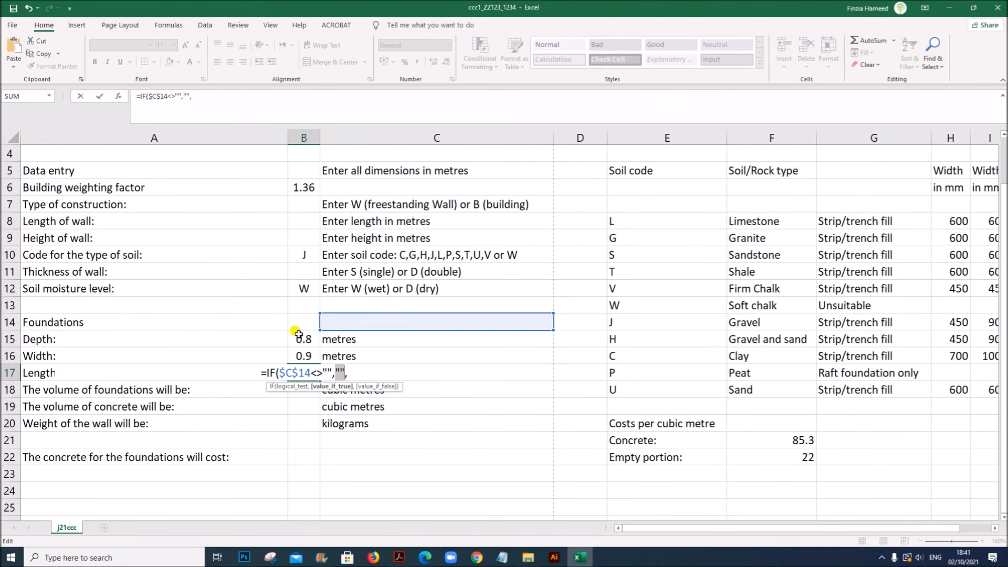
pyautogui.click(349, 371)
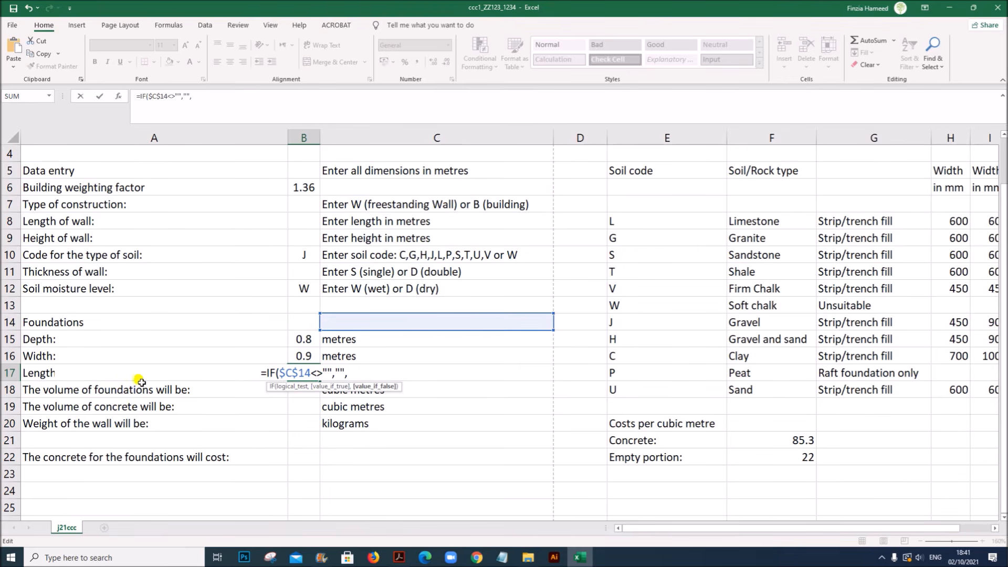
pyautogui.click(308, 220)
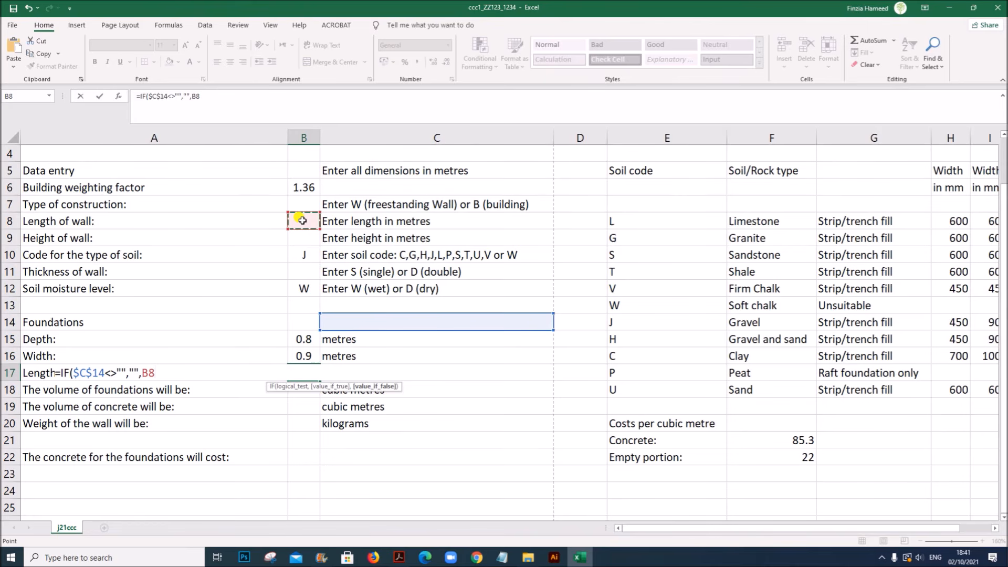
pyautogui.write(')')
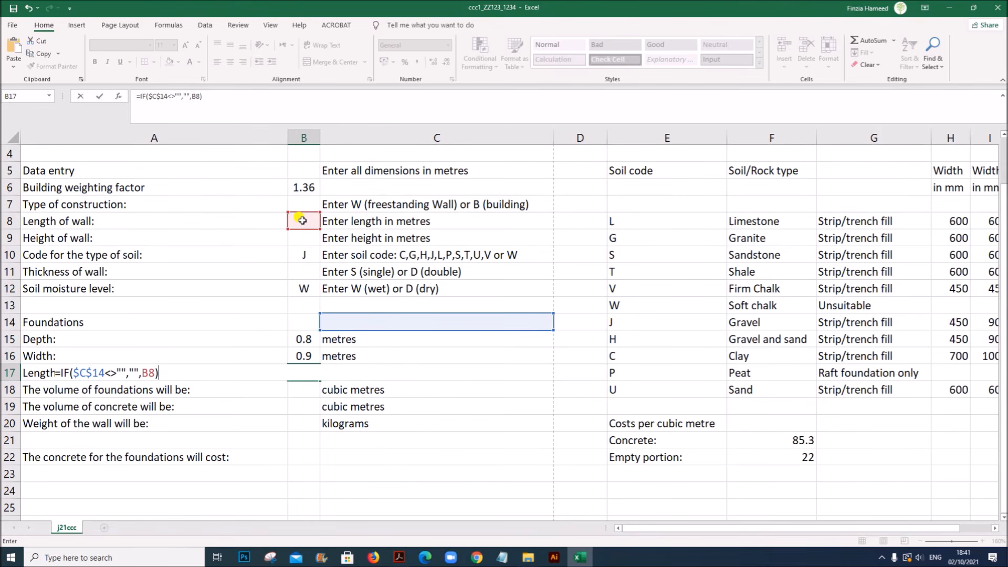
pyautogui.press('Return')
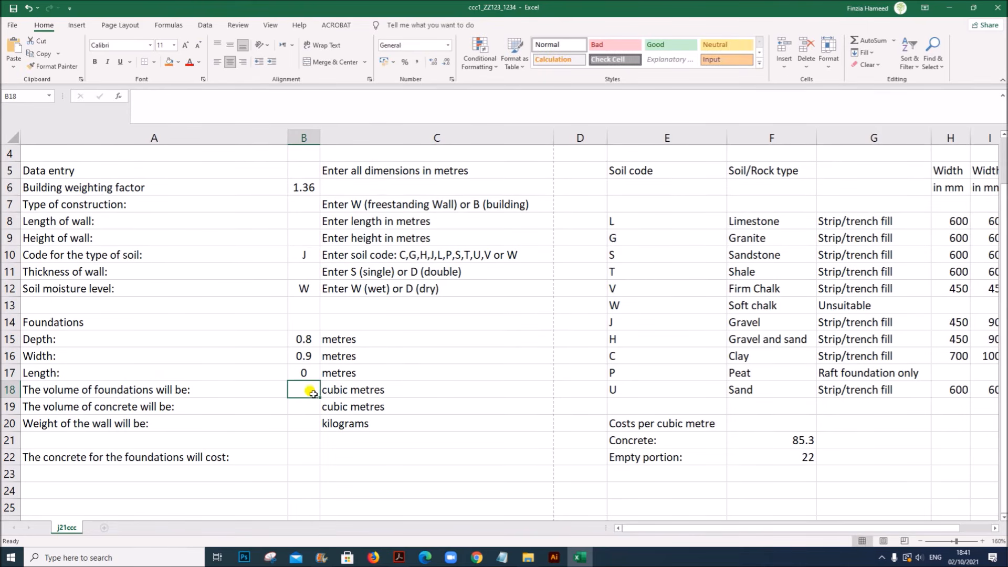
# - Review the completed length formula in B17 without changing it
pyautogui.doubleClick(306, 371)
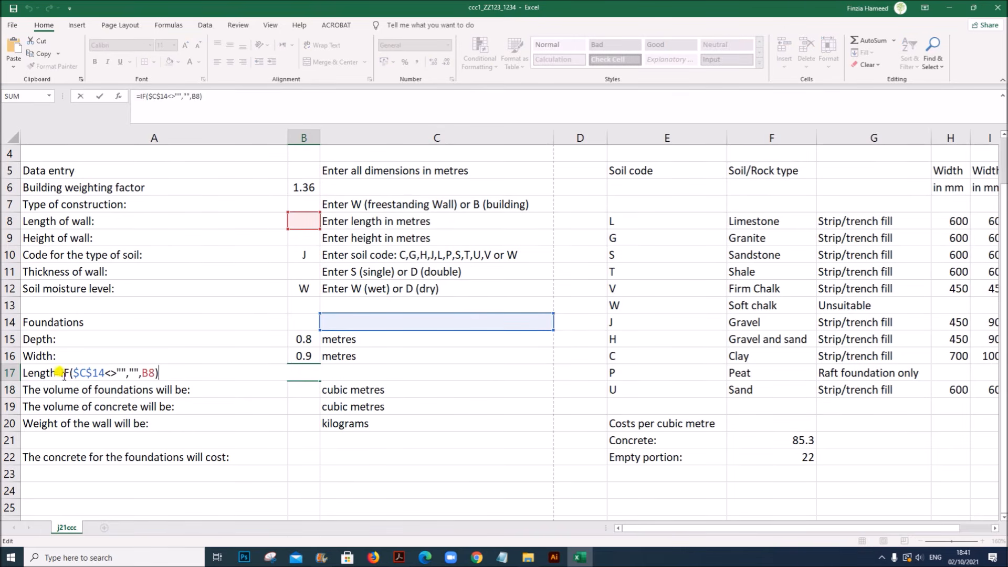
pyautogui.moveTo(60, 372); pyautogui.dragTo(163, 373)
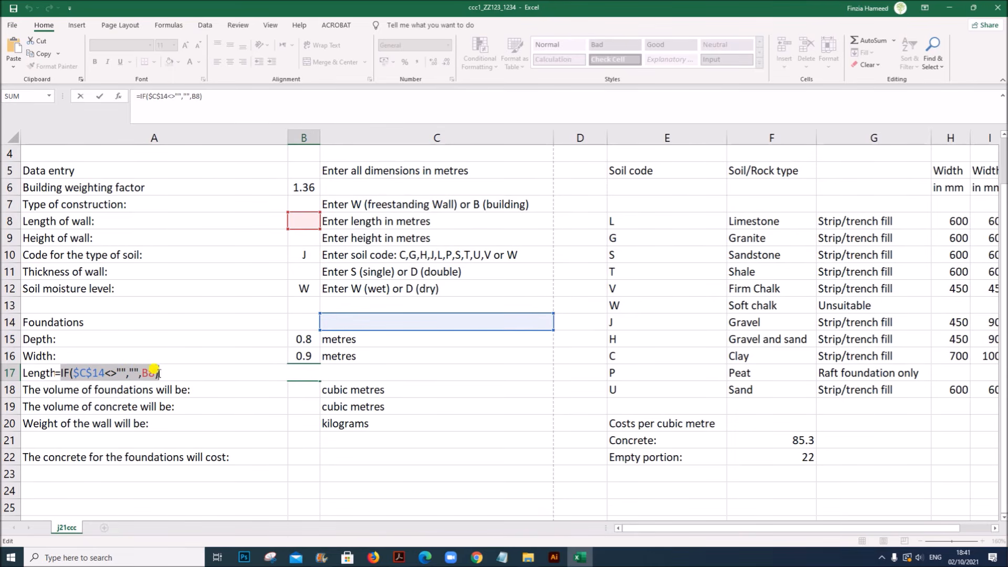
pyautogui.press('Return')
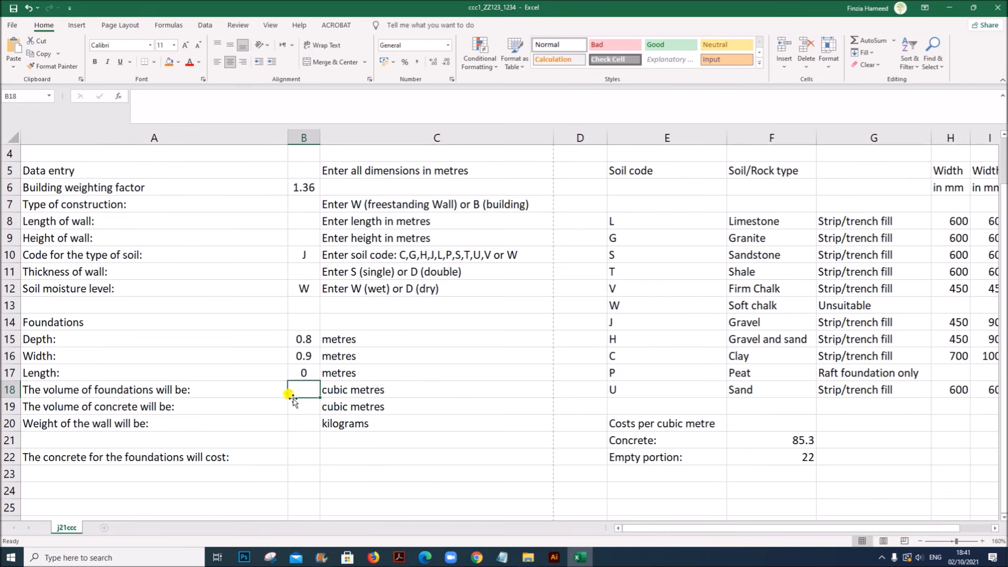
# - Read the B18 foundation volume requirement in the question paper PDF in Acrobat, returning to the Excel workbook
pyautogui.click(399, 557)
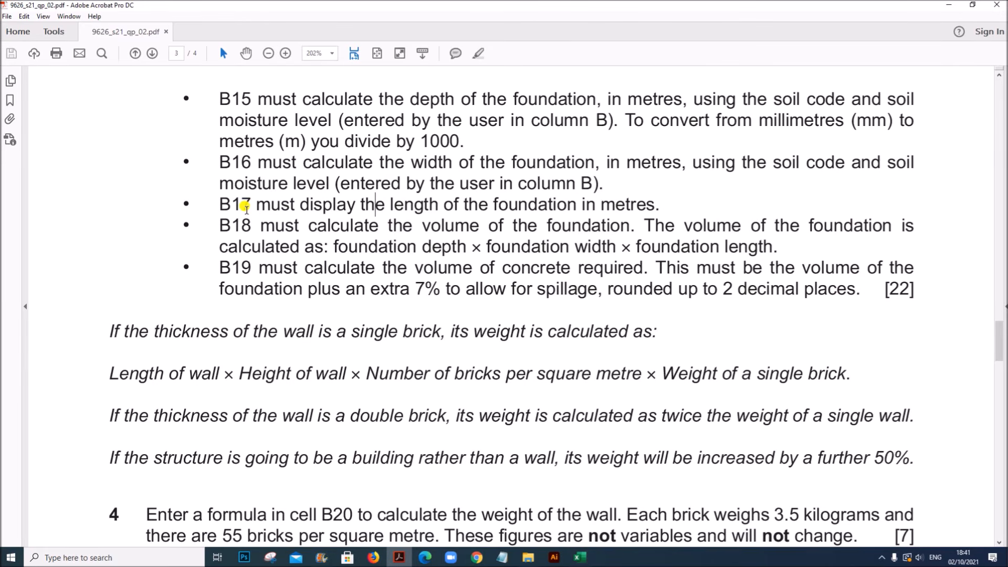
pyautogui.moveTo(221, 224); pyautogui.dragTo(456, 245)
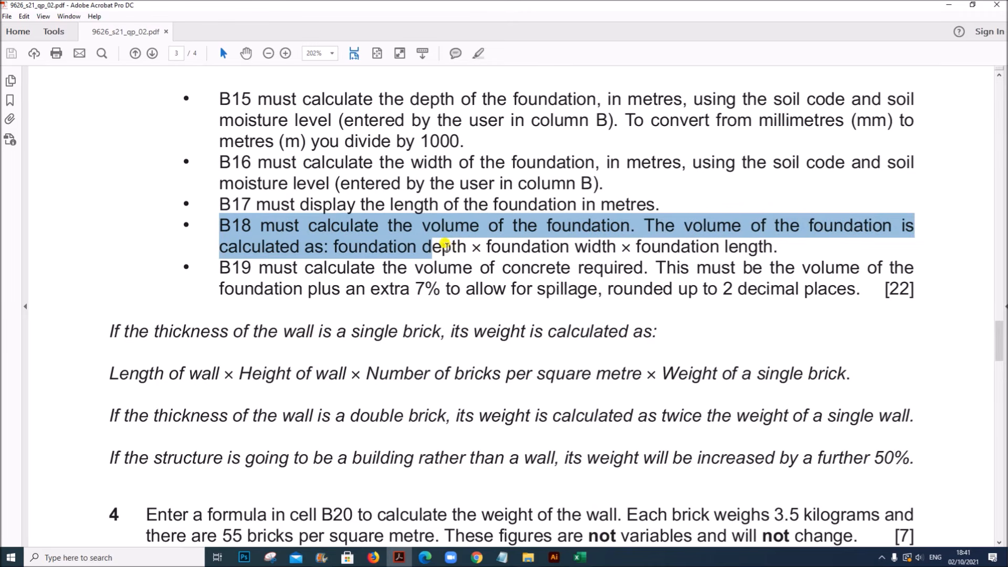
pyautogui.click(579, 556)
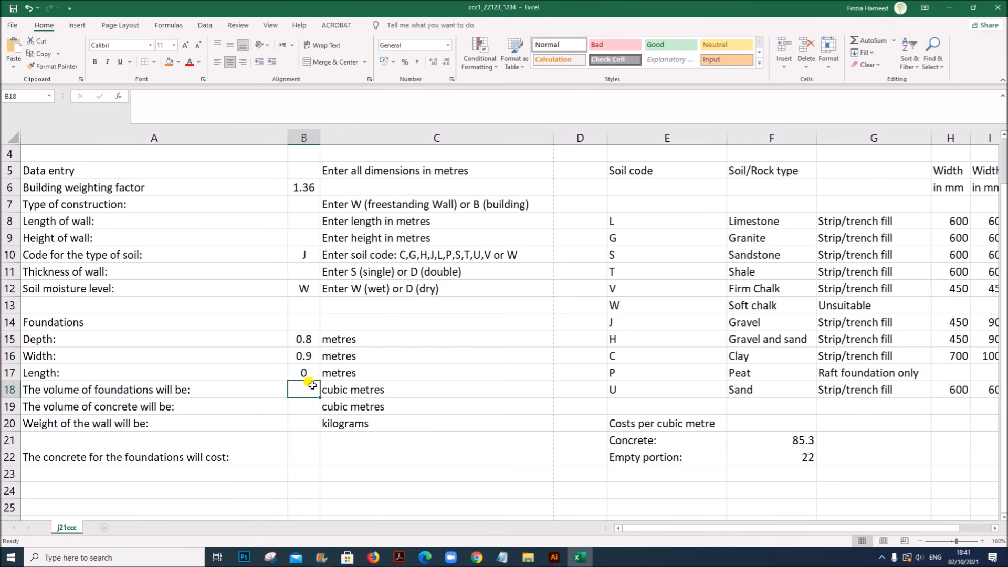
# - Enter the foundation volume formula =IF($C$14<>"","",B15*B16*B17) in B18, multiplying depth, width and length
pyautogui.write('=')
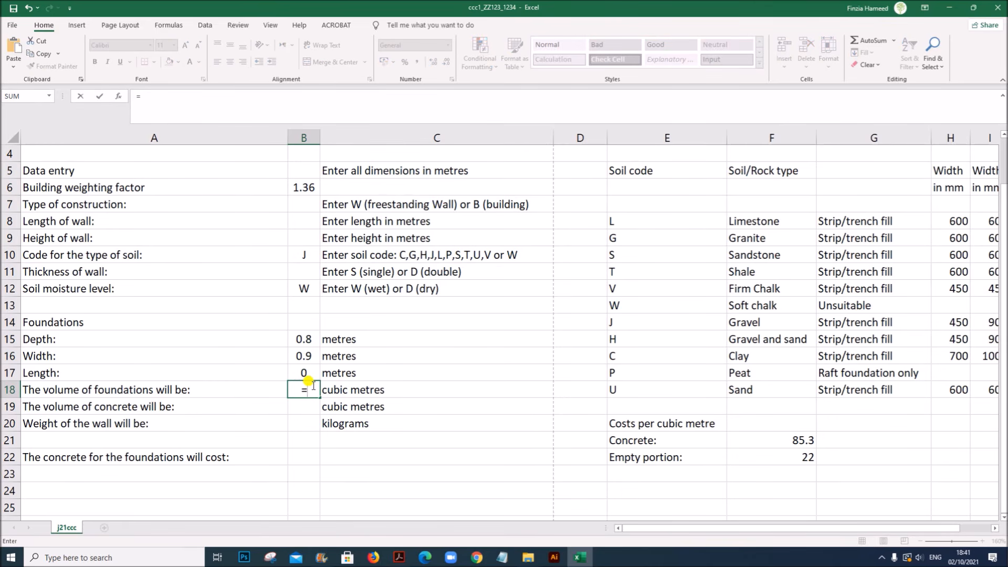
pyautogui.write('IF($C$14<>"","",')
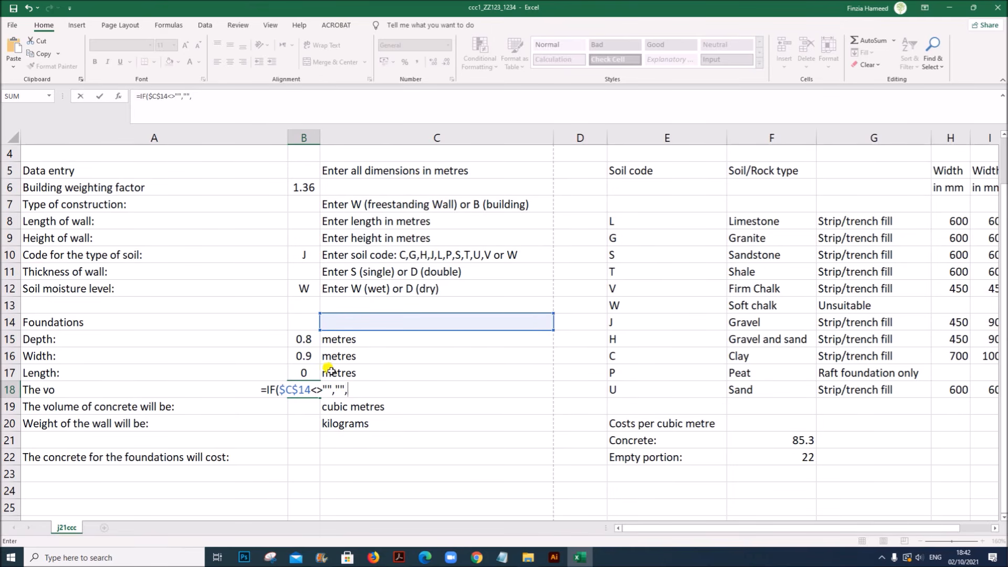
pyautogui.click(308, 340)
pyautogui.write('*')
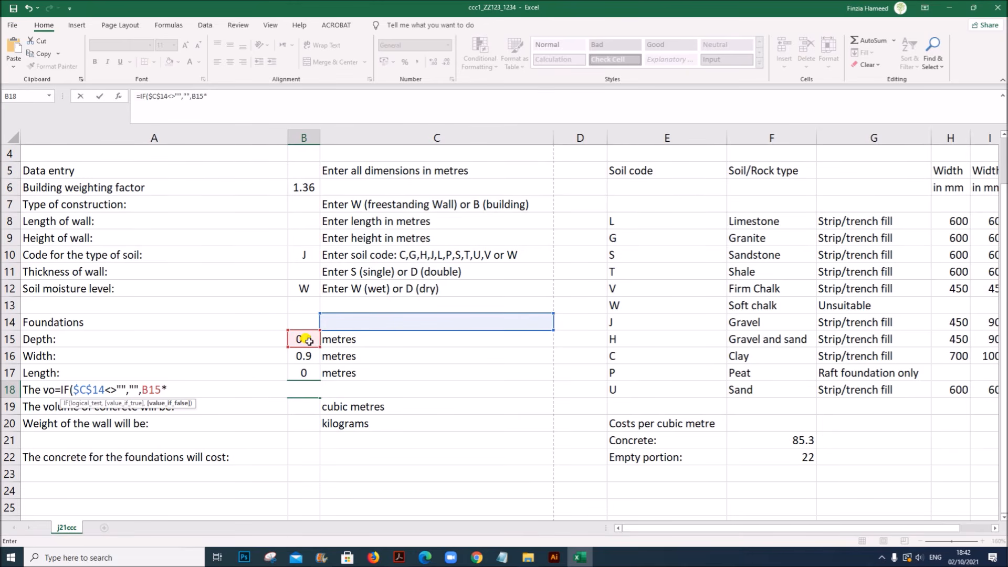
pyautogui.click(300, 357)
pyautogui.write('*')
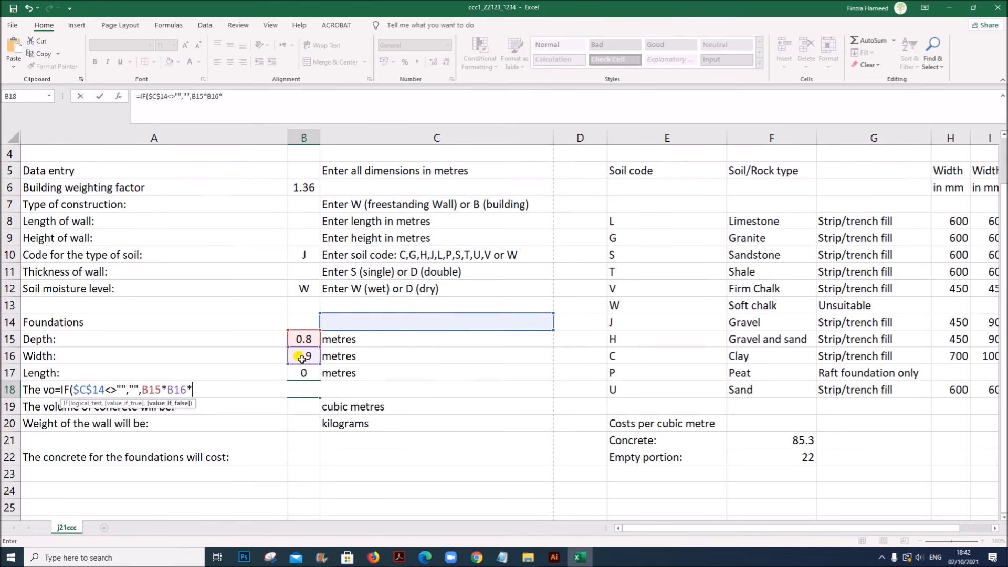
pyautogui.click(303, 372)
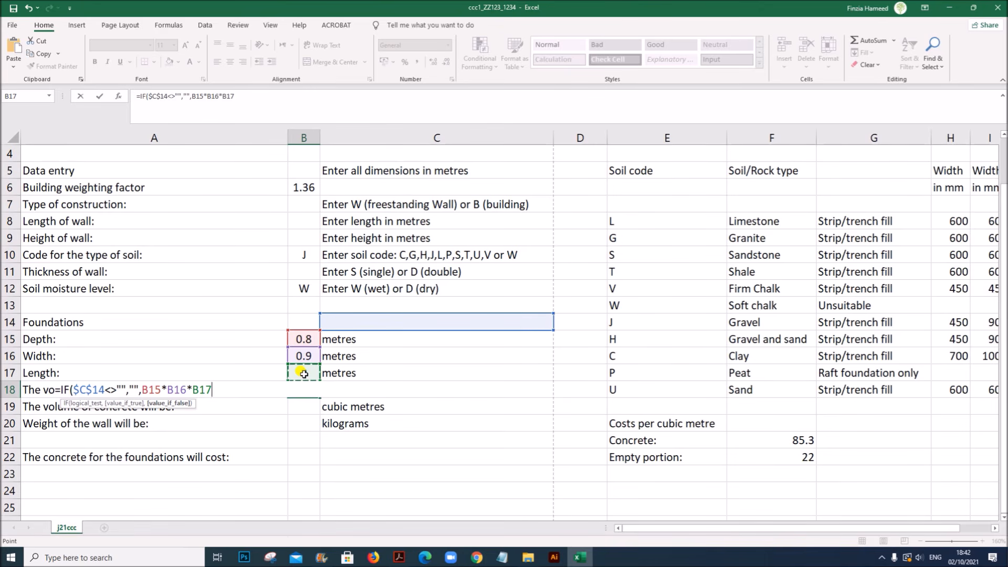
pyautogui.write(')')
pyautogui.press('Return')
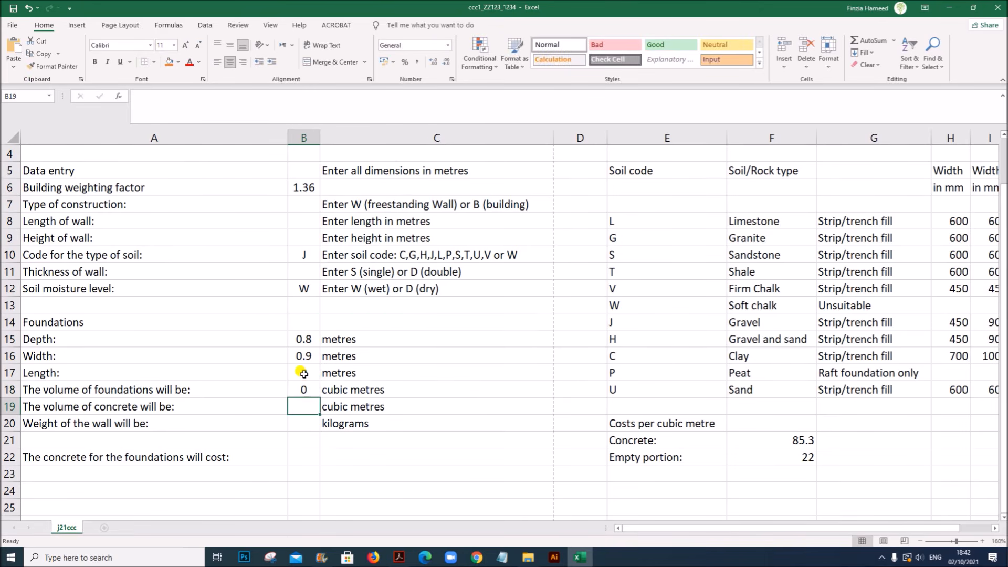
# - Review the completed foundation volume formula in B18, including its depth, width and length multiplication, without changing it
pyautogui.doubleClick(310, 389)
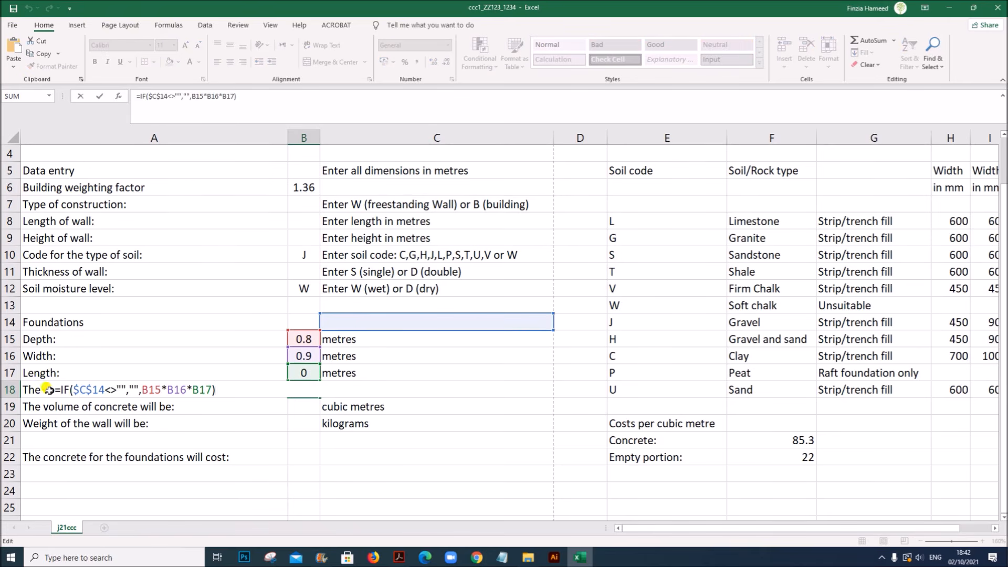
pyautogui.moveTo(55, 389); pyautogui.dragTo(221, 389)
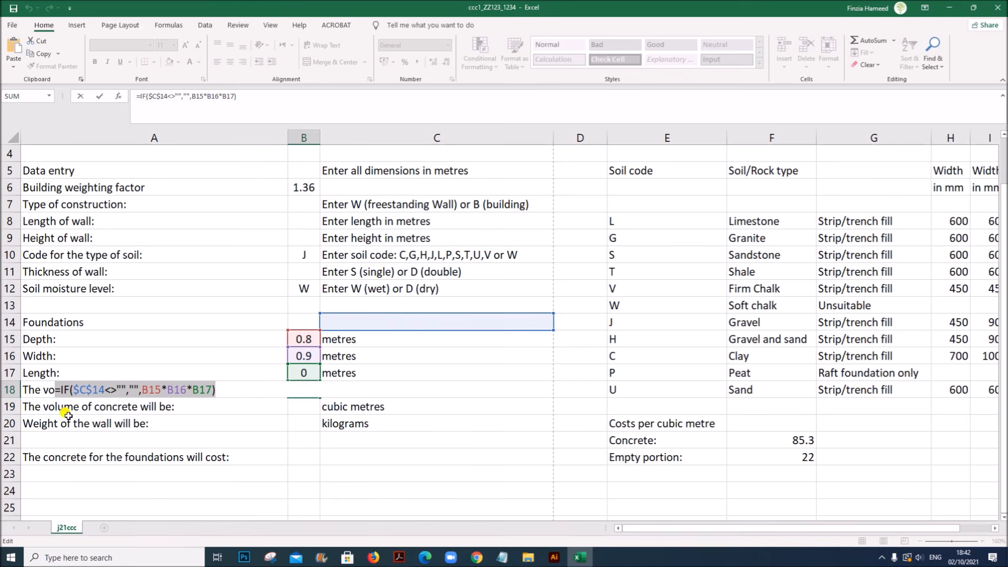
pyautogui.moveTo(142, 391); pyautogui.dragTo(212, 394)
pyautogui.click(212, 395)
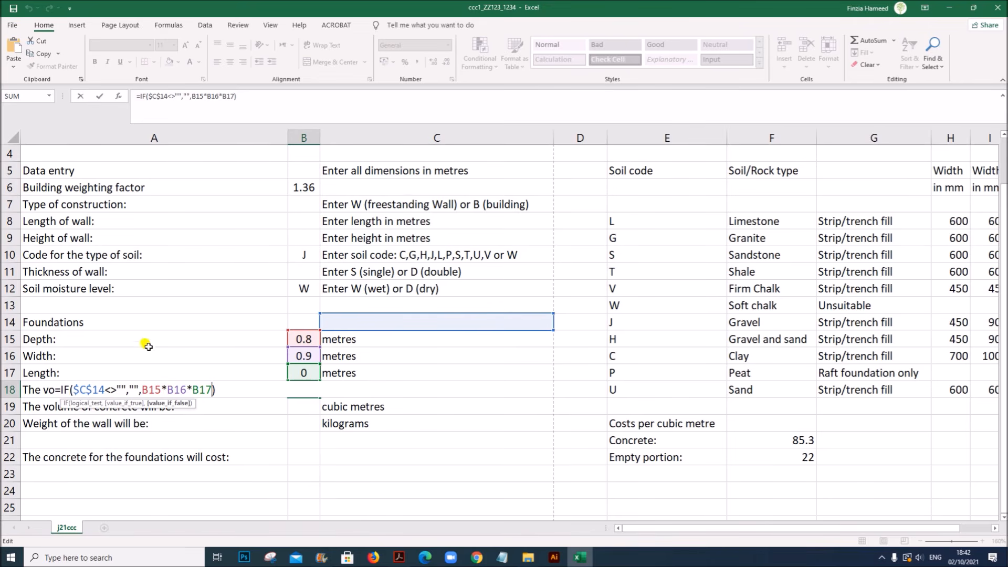
pyautogui.press('Return')
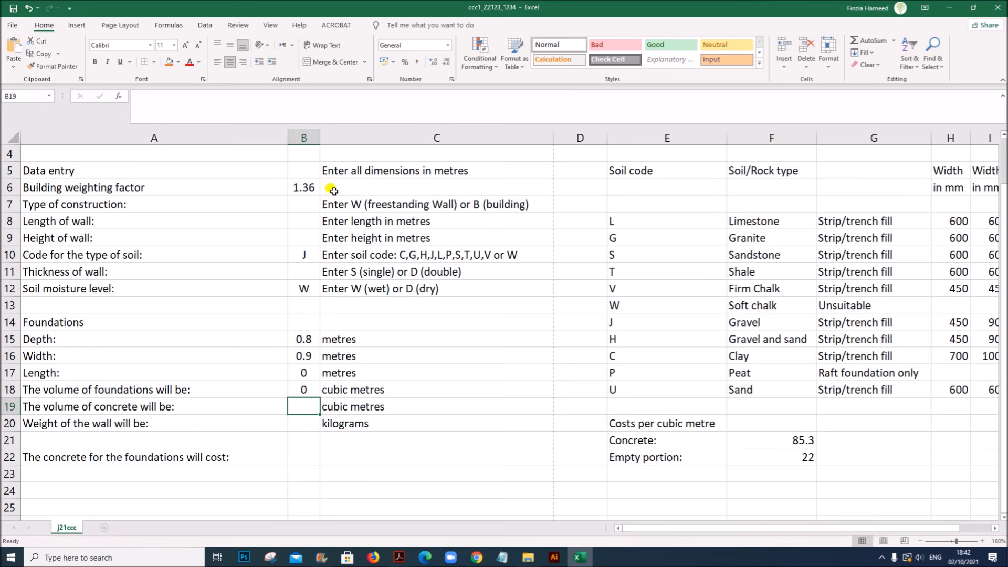
# - Test soil code W in B10, check the foundation cells B15 to B18, and restore the soil code to J
pyautogui.click(305, 255)
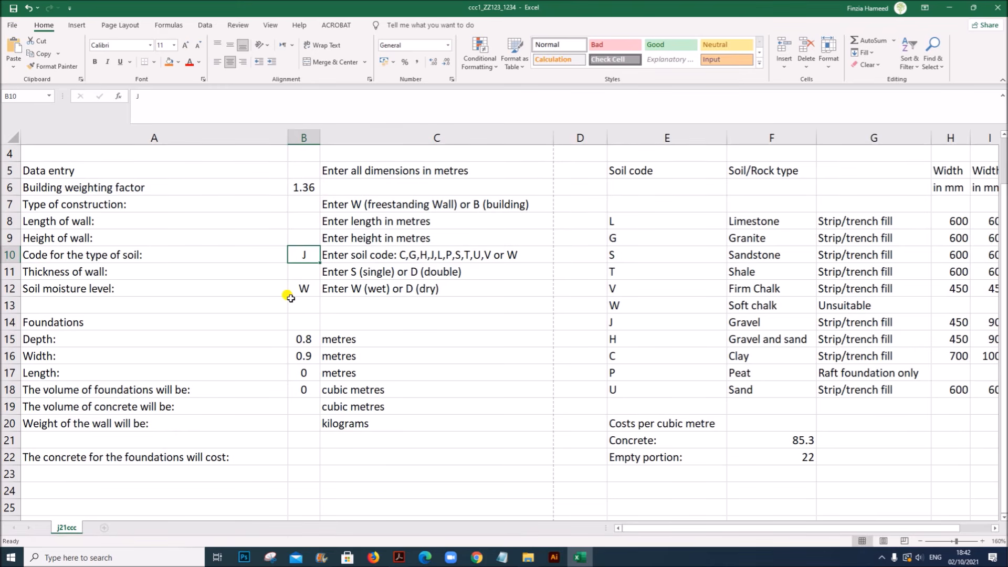
pyautogui.write('W')
pyautogui.press('Return')
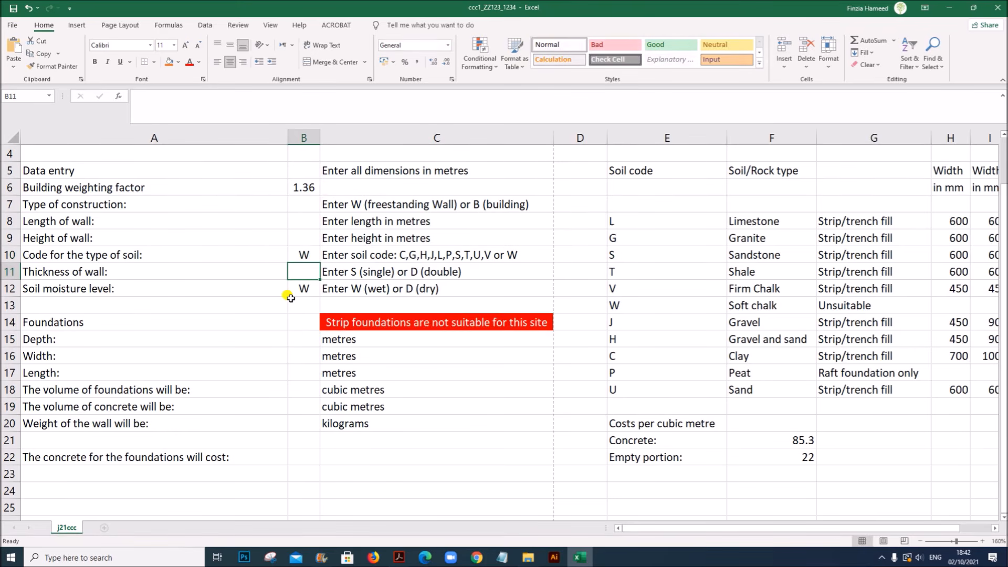
pyautogui.moveTo(313, 342); pyautogui.dragTo(310, 391)
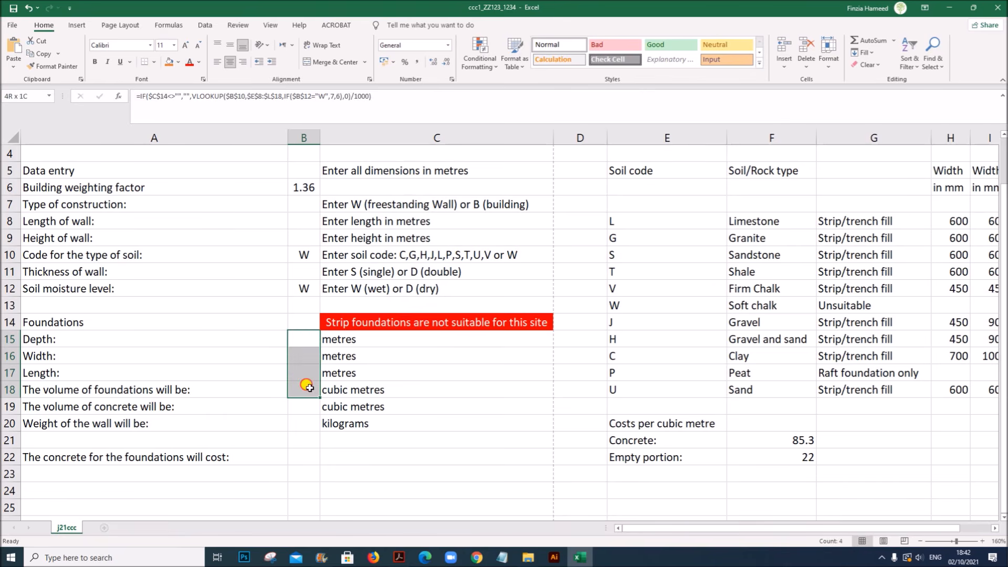
pyautogui.click(304, 255)
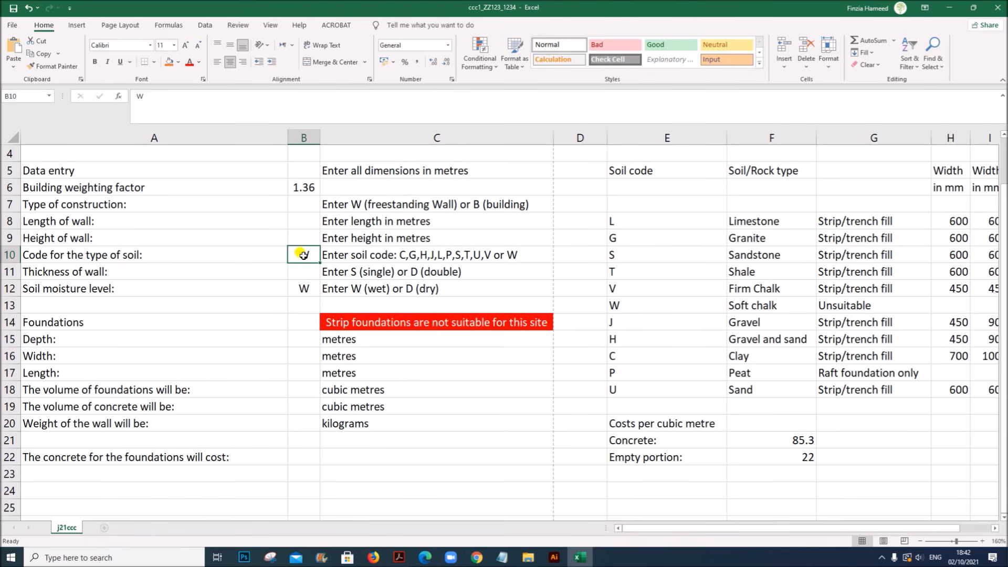
pyautogui.write('J')
pyautogui.press('Return')
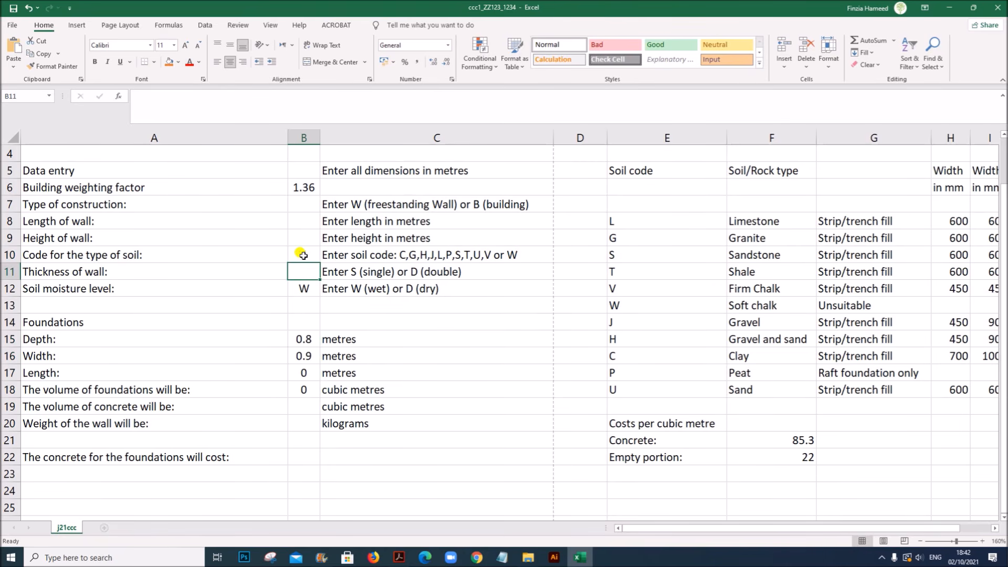
# - Switch to the question paper PDF in Acrobat, read the B19 concrete volume requirement, and return to the Excel workbook
pyautogui.click(400, 556)
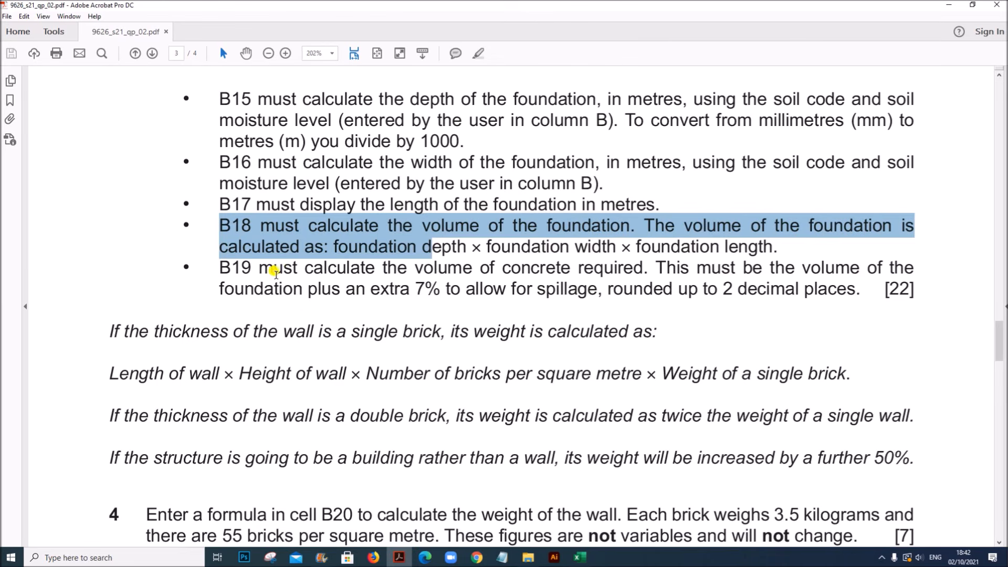
pyautogui.click(311, 274)
pyautogui.moveTo(219, 268); pyautogui.dragTo(650, 269)
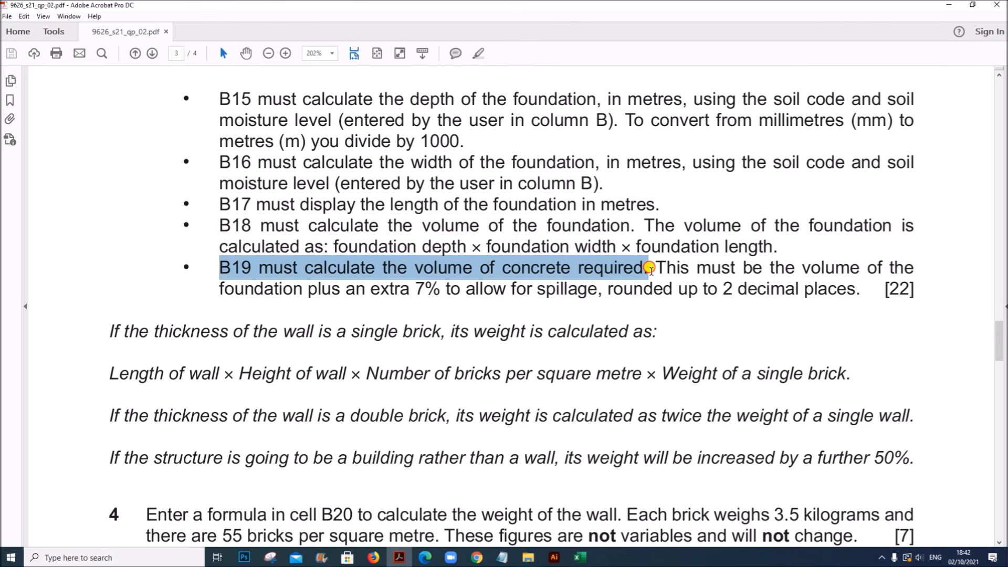
pyautogui.moveTo(658, 267); pyautogui.dragTo(608, 286)
pyautogui.moveTo(708, 294); pyautogui.dragTo(865, 288)
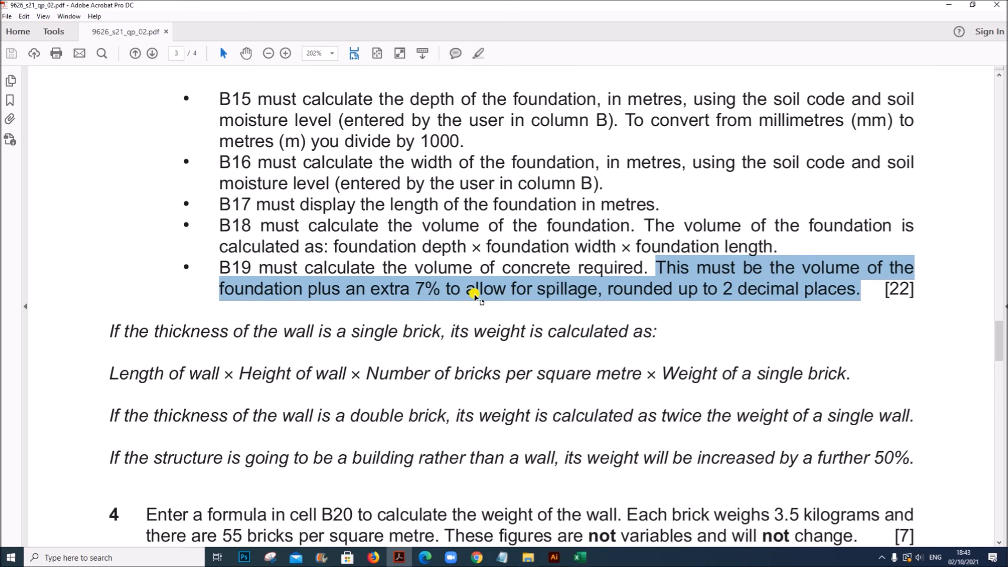
pyautogui.click(580, 557)
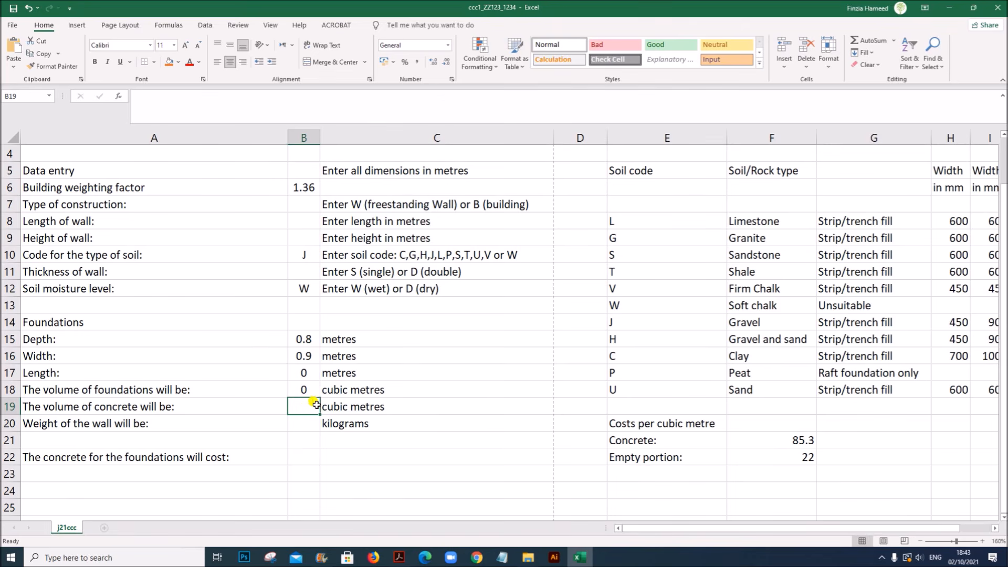
# - Begin the concrete volume formula in B19 as =IF($C$14<>"","",1.07*B18, adding 7% to the foundation volume
pyautogui.write('=')
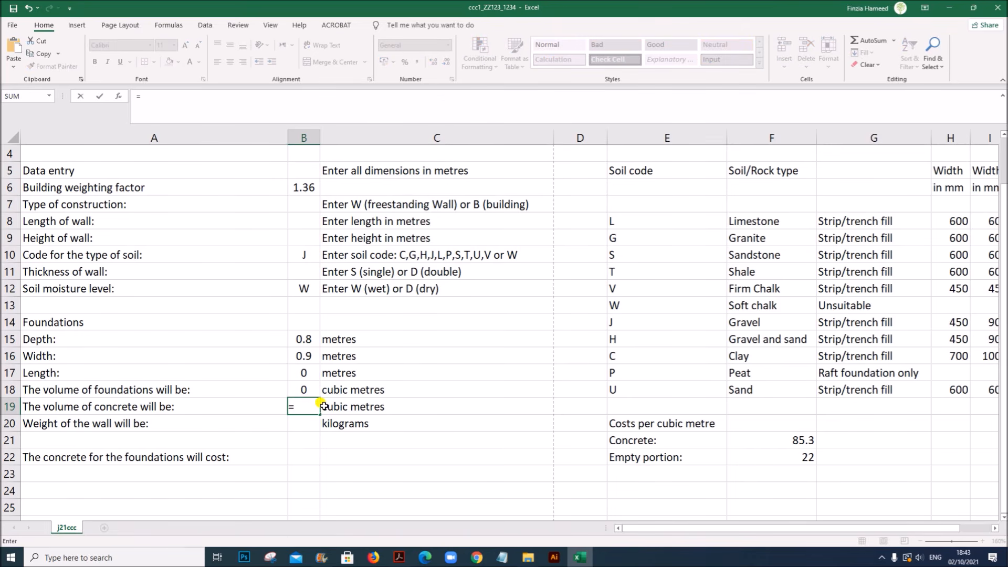
pyautogui.write('IF($C$14<>"","",')
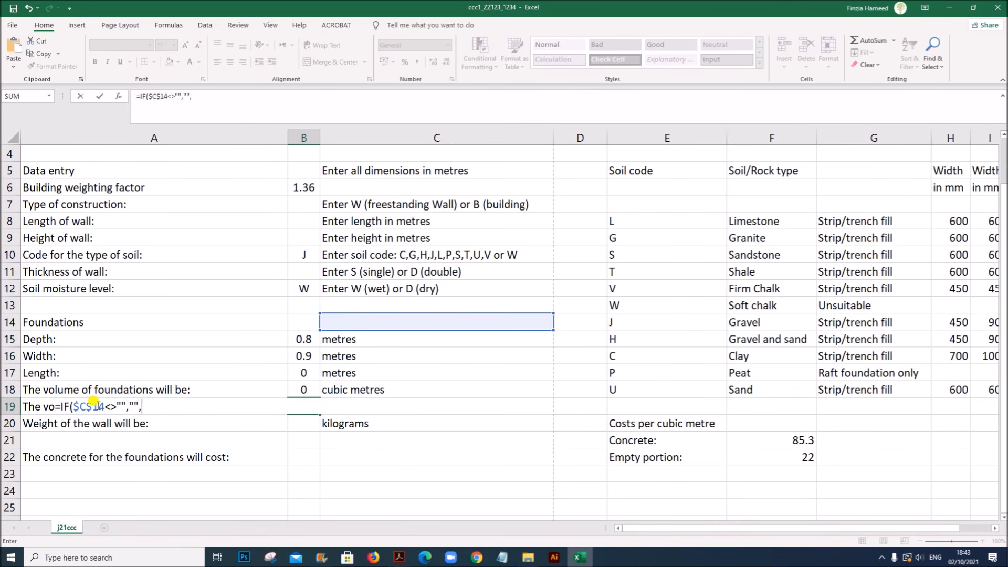
pyautogui.moveTo(61, 406); pyautogui.dragTo(137, 405)
pyautogui.click(140, 405)
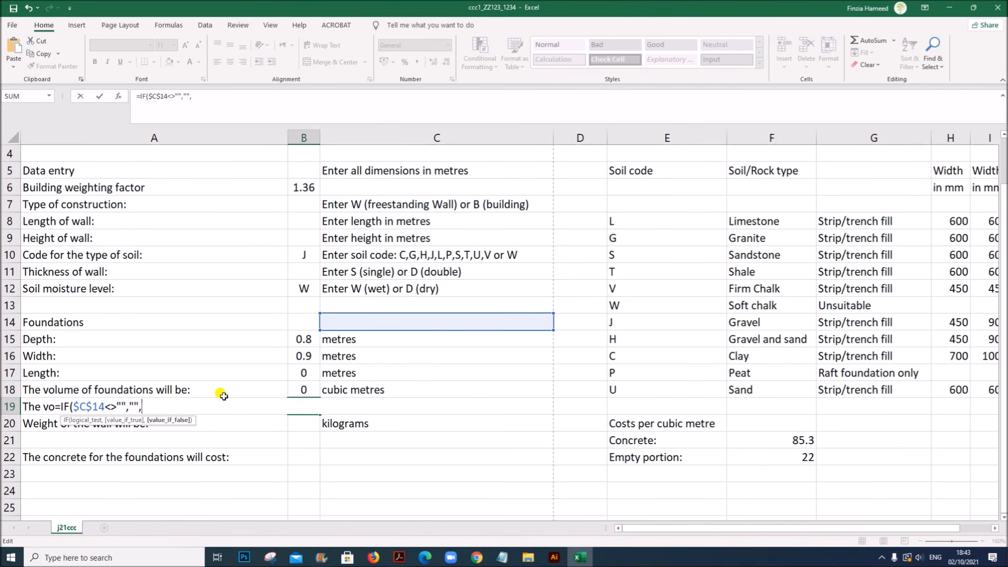
pyautogui.write('.07')
pyautogui.write('*')
pyautogui.click(301, 388)
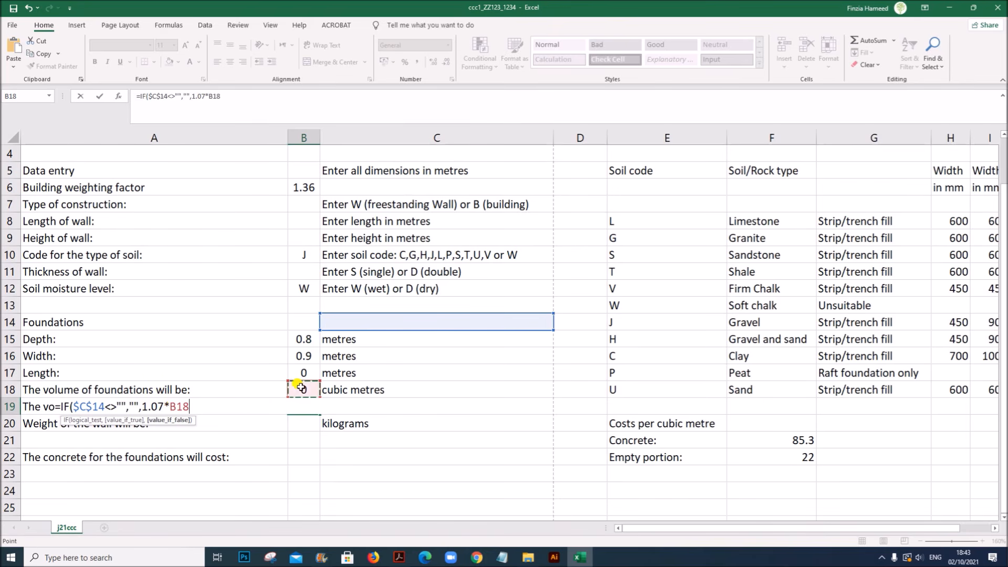
# - Wrap 1.07*B18 in ROUNDUP with 2 decimal places and complete B19 as =IF($C$14<>"","",ROUNDUP(1.07*B18,2))
pyautogui.click(140, 401)
pyautogui.write('ro')
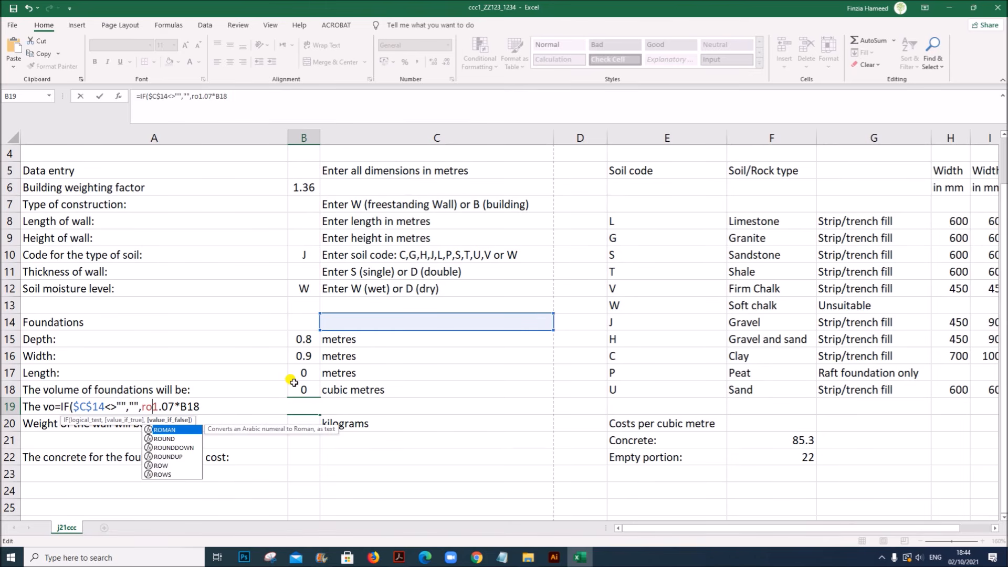
pyautogui.doubleClick(167, 456)
pyautogui.moveTo(245, 406); pyautogui.dragTo(197, 405)
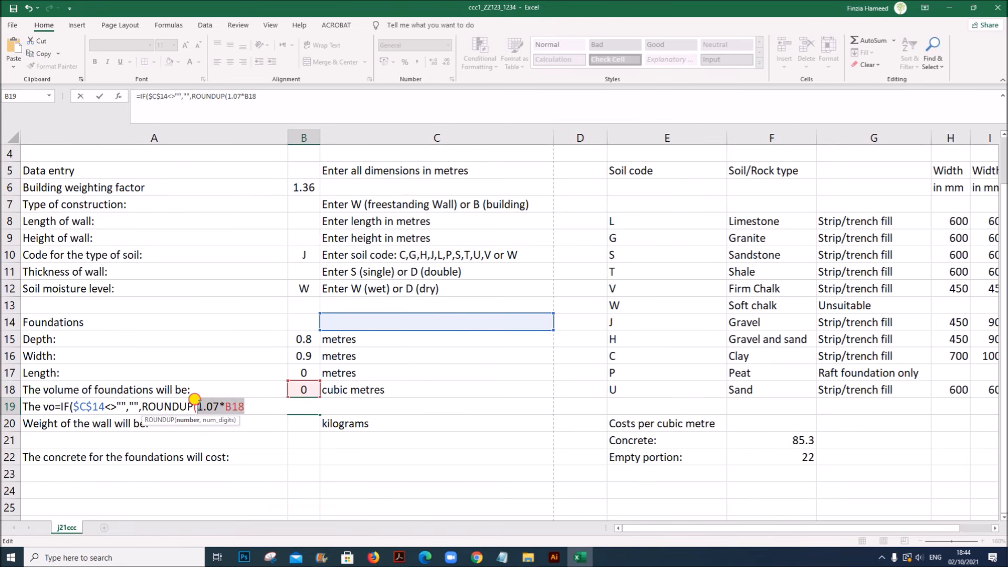
pyautogui.click(245, 405)
pyautogui.write(',')
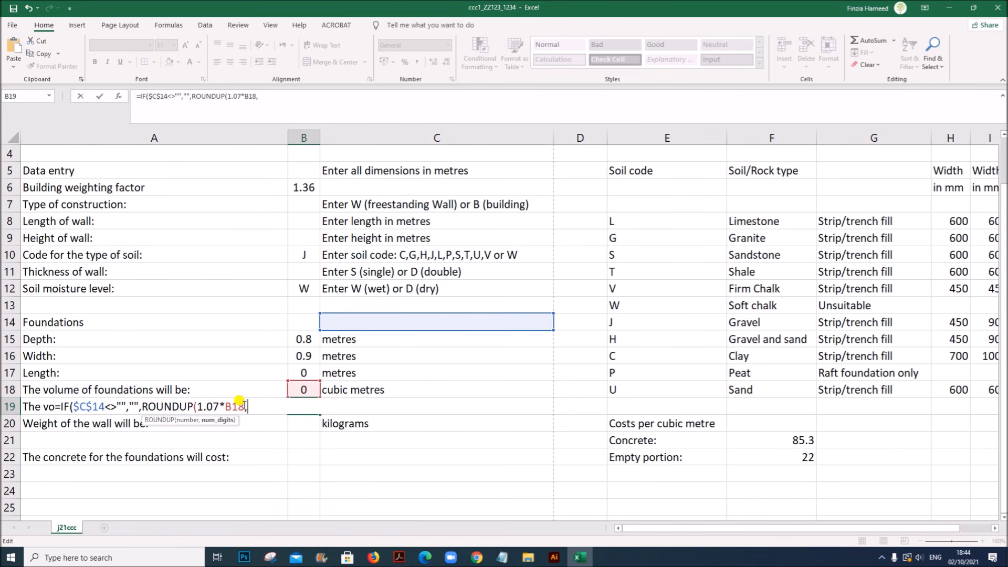
pyautogui.write('2)')
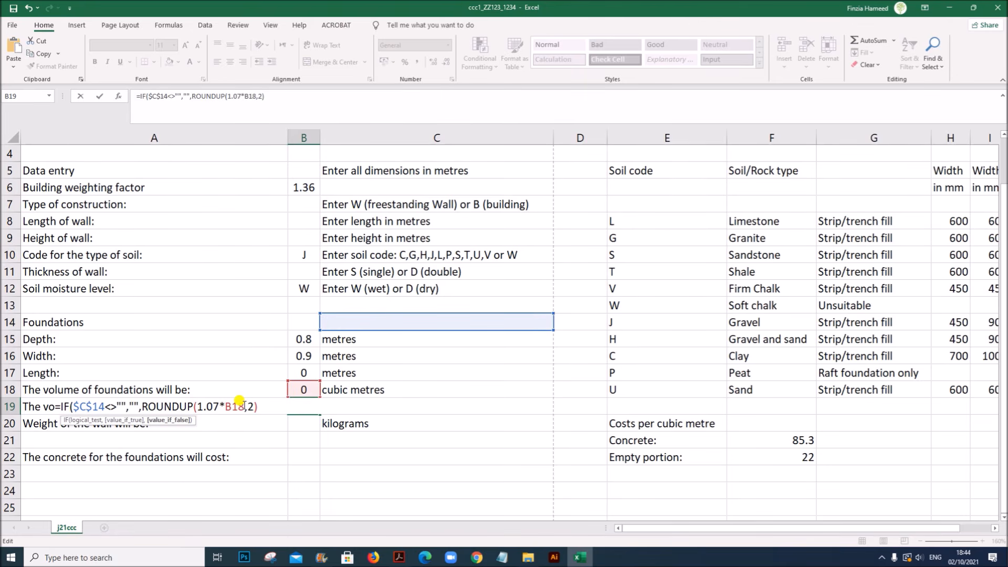
pyautogui.moveTo(143, 407); pyautogui.dragTo(260, 408)
pyautogui.click(272, 408)
pyautogui.write(')')
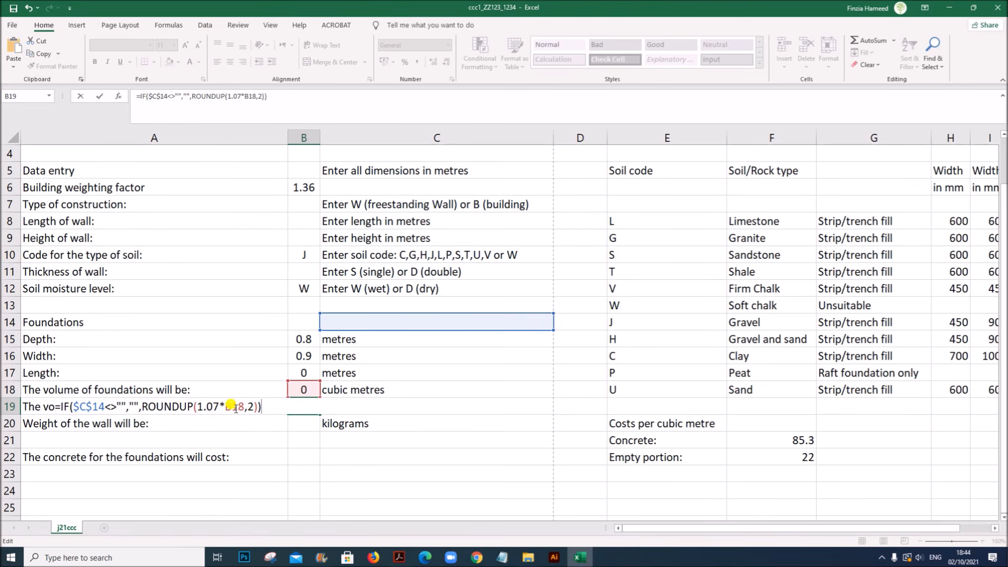
pyautogui.press('Return')
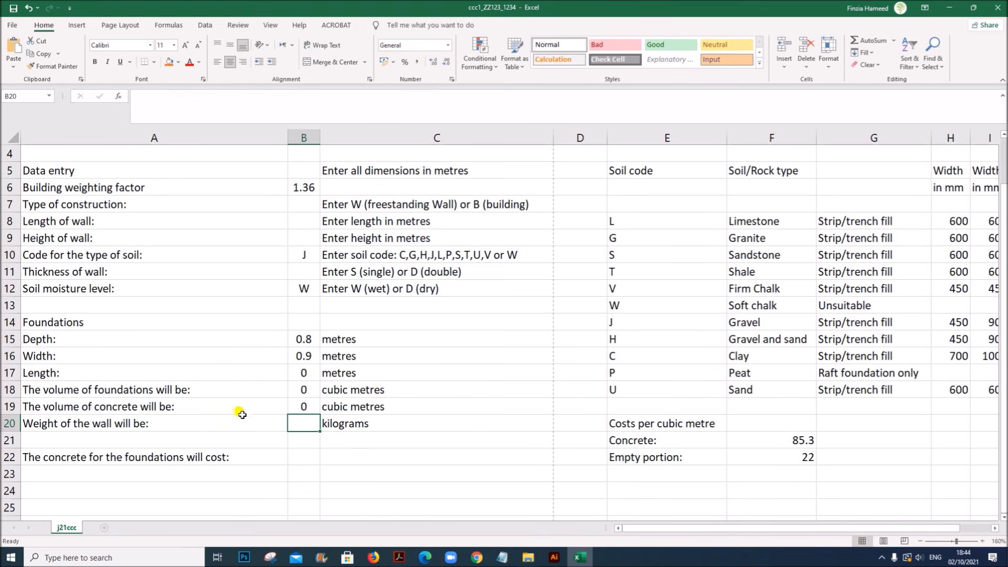
# - Switch to the question paper PDF in Acrobat and review task 3's requirements for cells B15 to B19
pyautogui.click(399, 557)
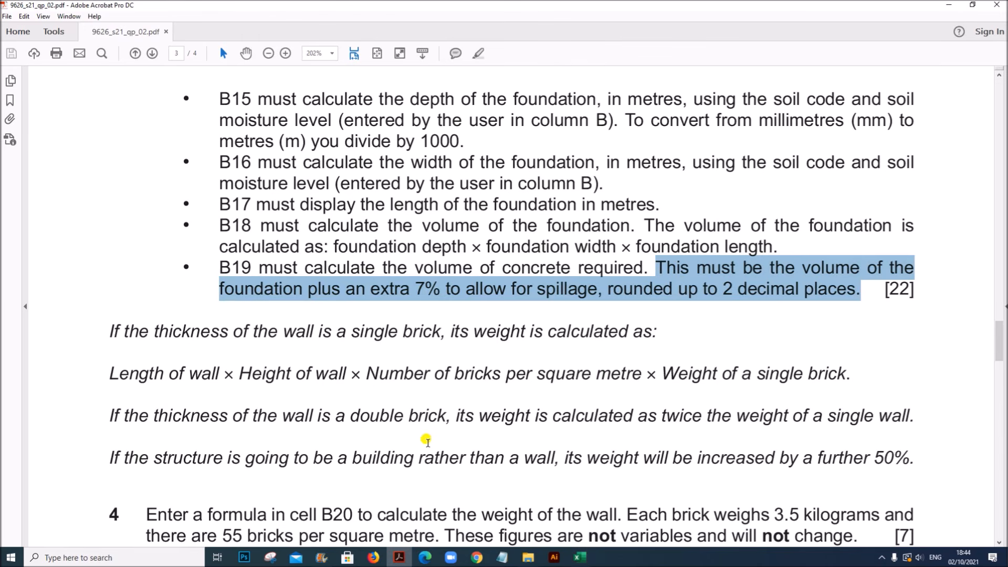
pyautogui.scroll(3, 426, 441)
pyautogui.click(657, 406)
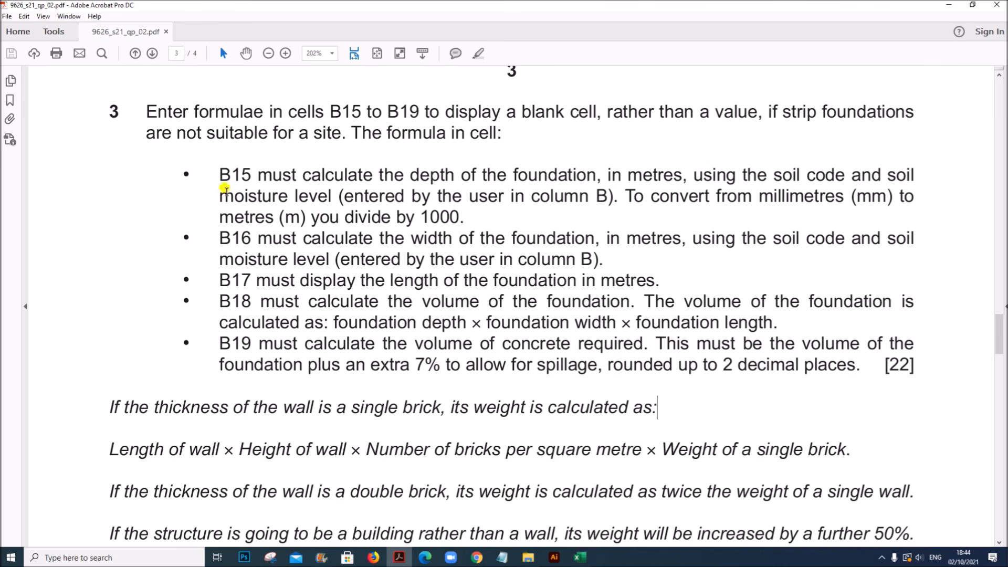
pyautogui.moveTo(217, 173); pyautogui.dragTo(849, 364)
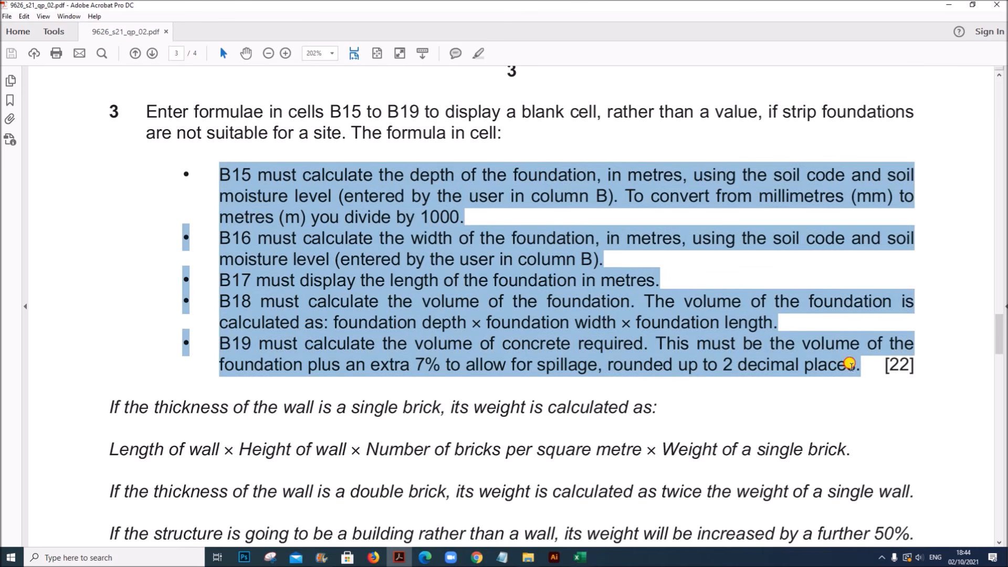
pyautogui.click(765, 319)
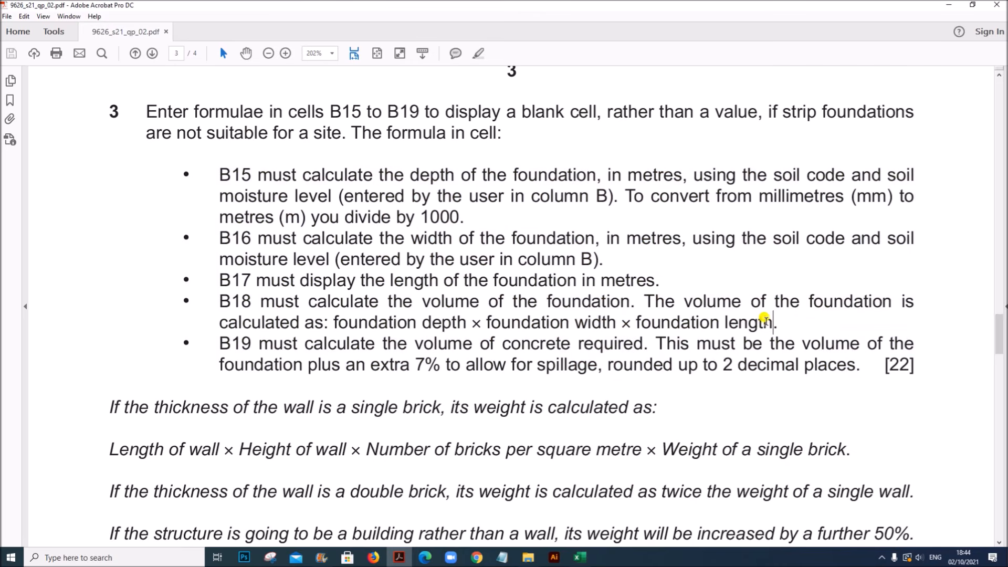